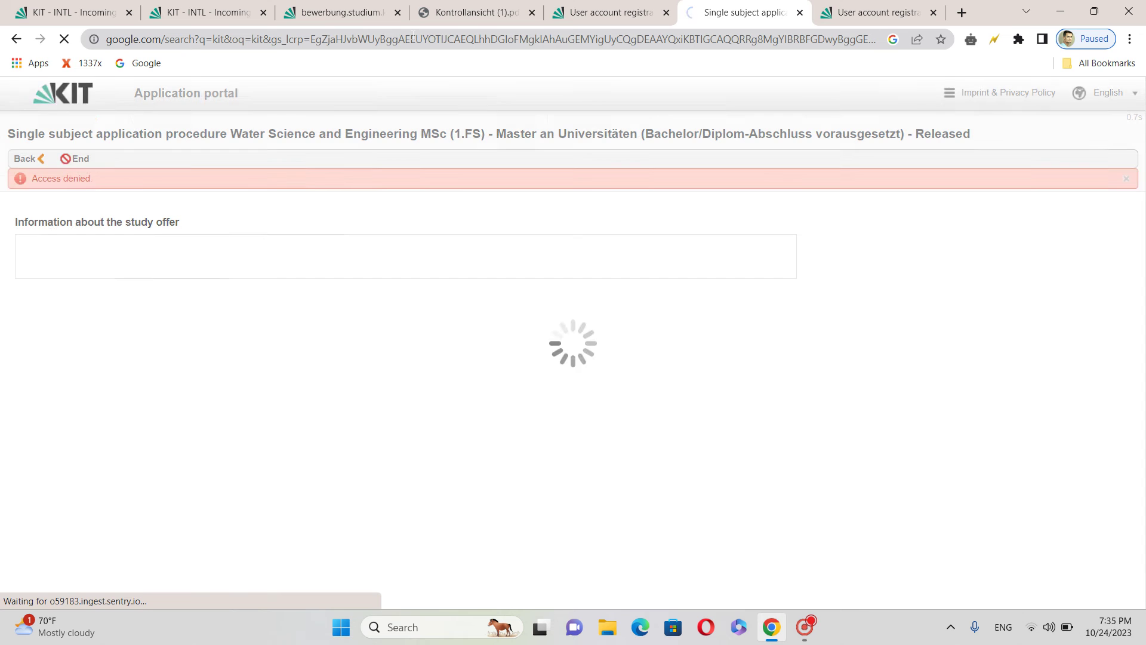
Step: Search Google for "kit portal" and open the KIT application portal from the results
left_click(292, 108)
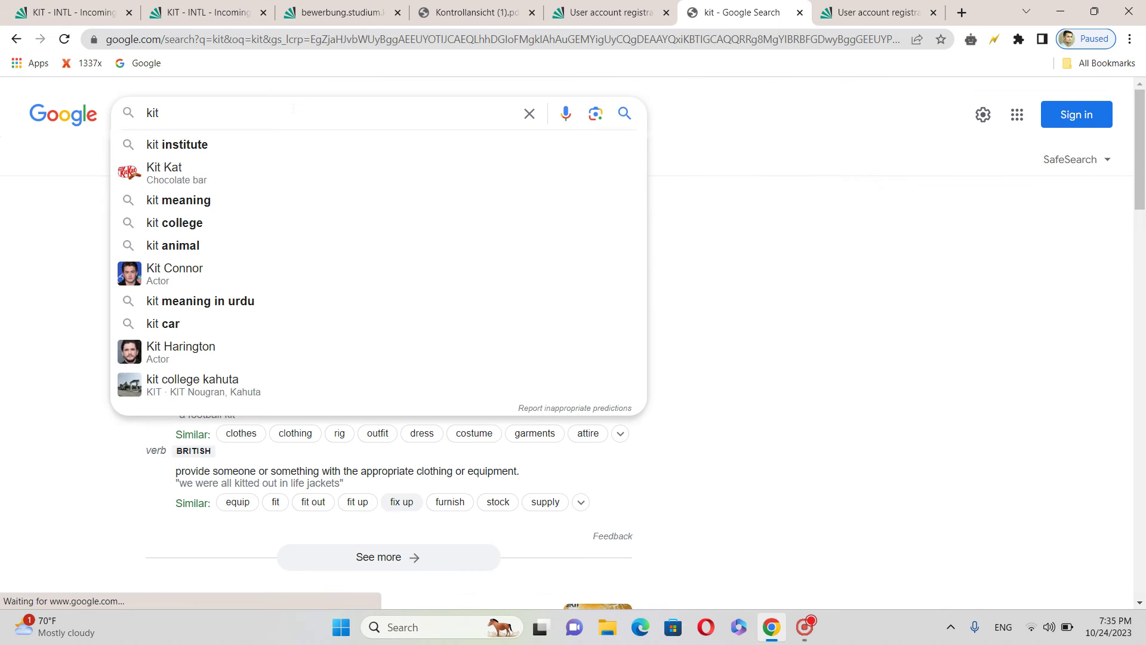
type("port")
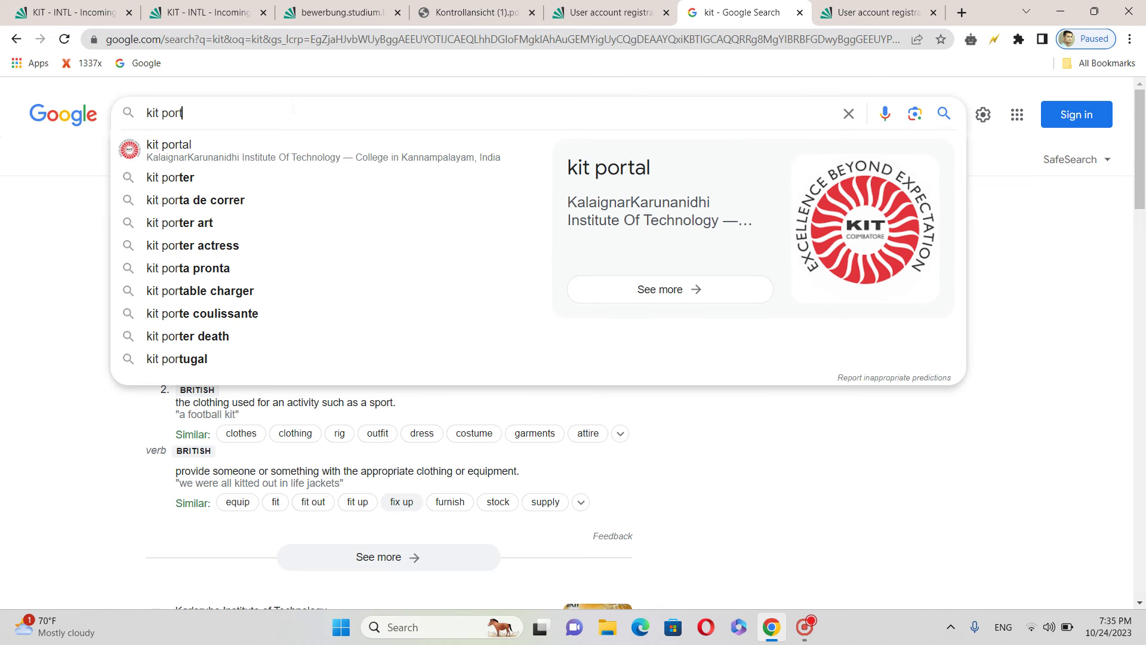
type("al")
key("Return")
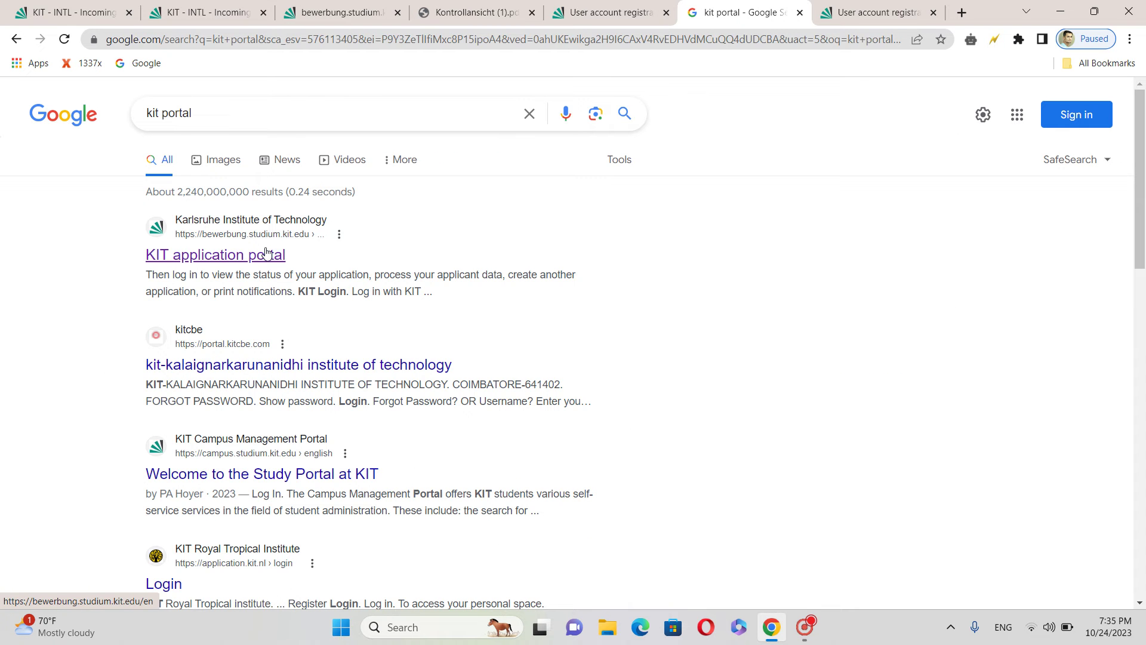
left_click(267, 253)
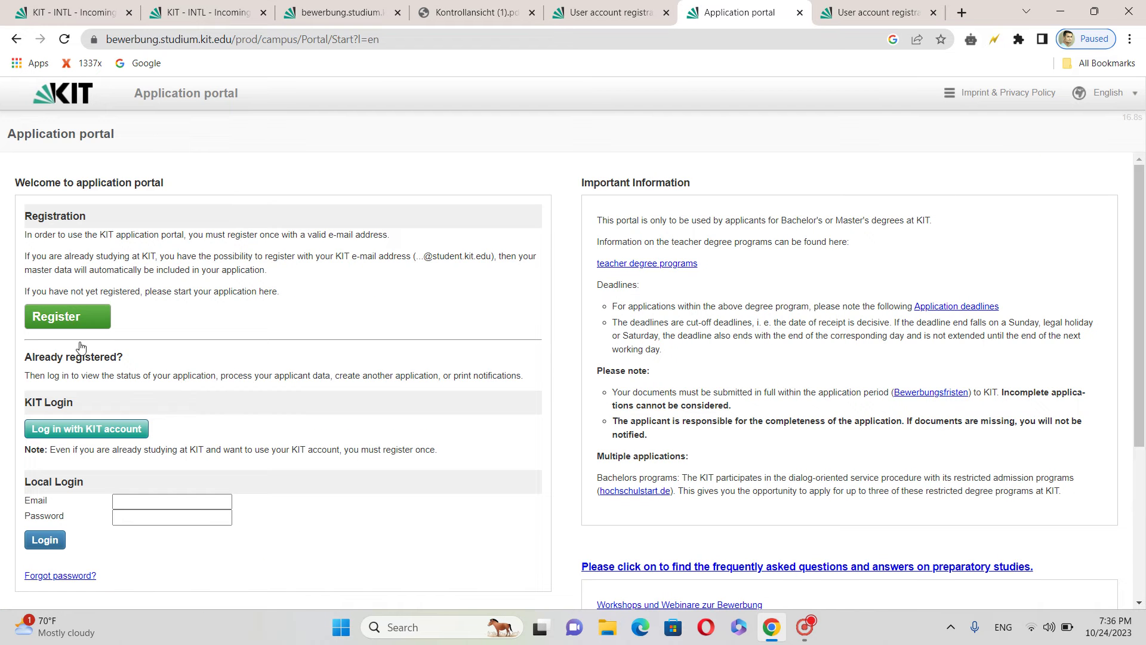
Step: Start a registration for the first-semester Water Science and Engineering master's programme
left_click(257, 504)
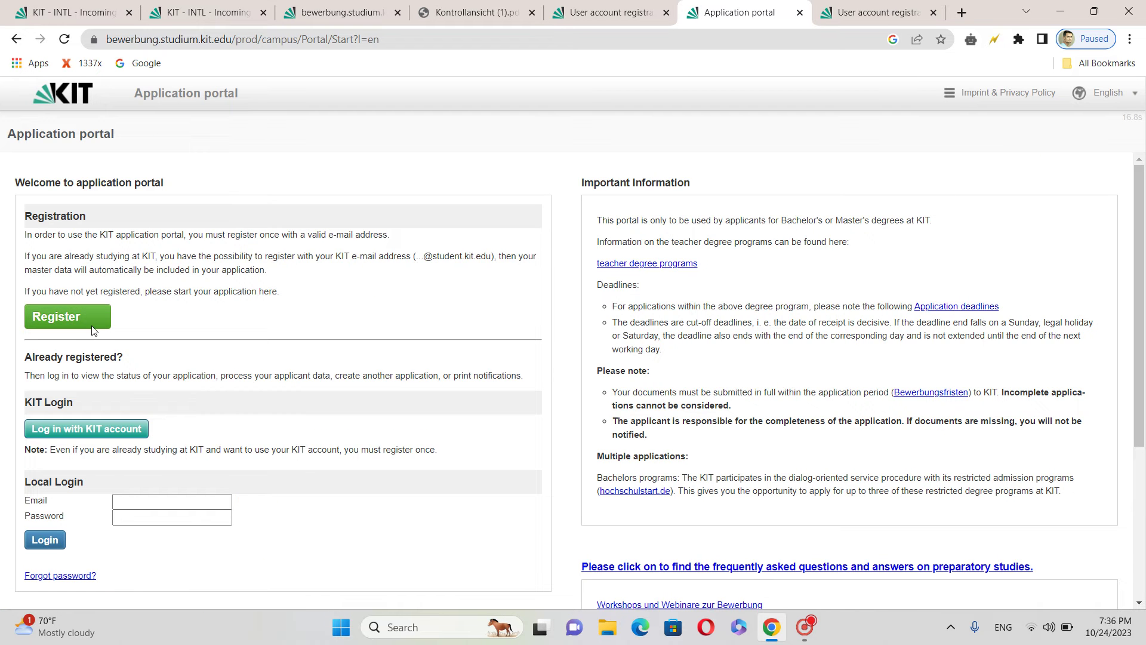
left_click(77, 317)
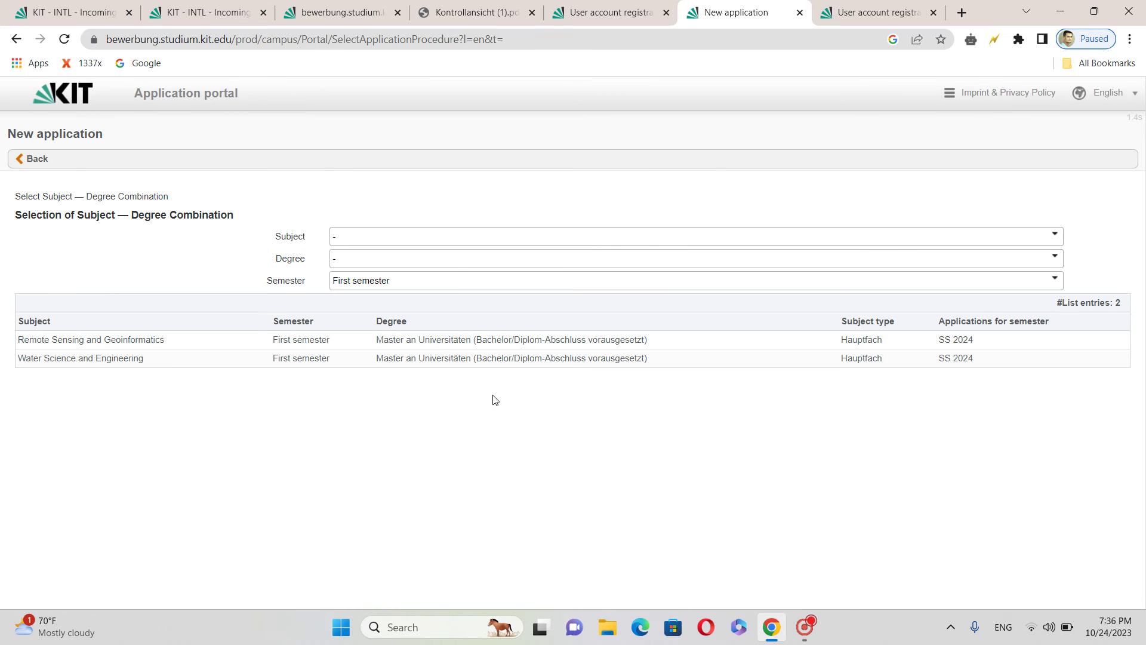
left_click(411, 366)
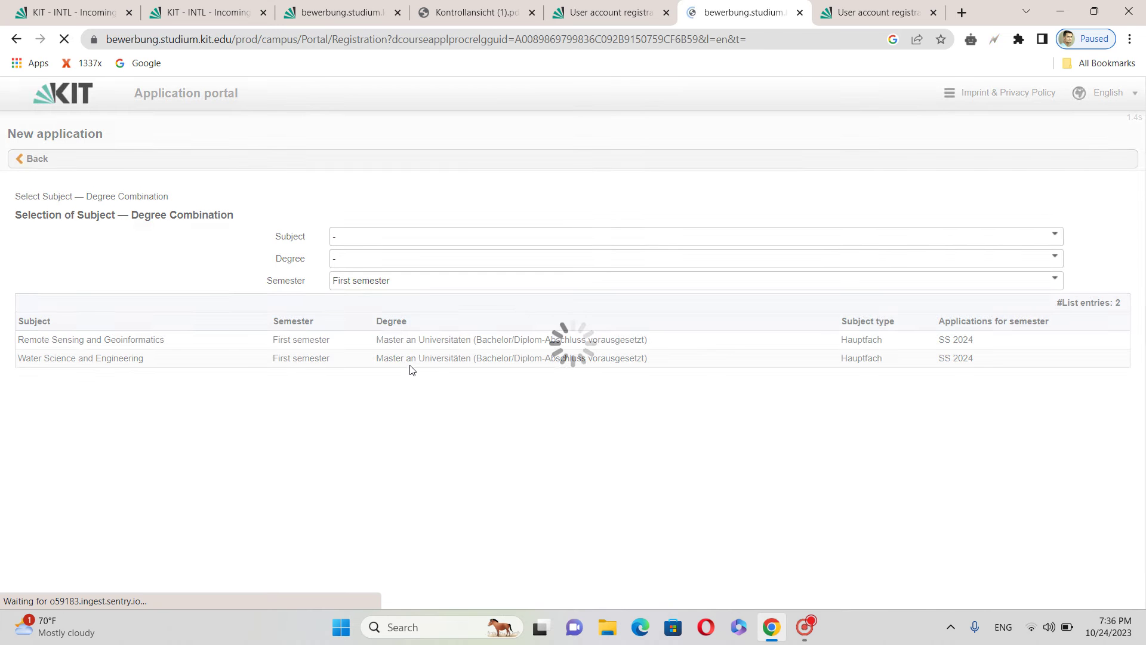
Step: Accept the terms of use in the account registration form, leave the e-mail blank, and return to the portal's start page
left_click(229, 364)
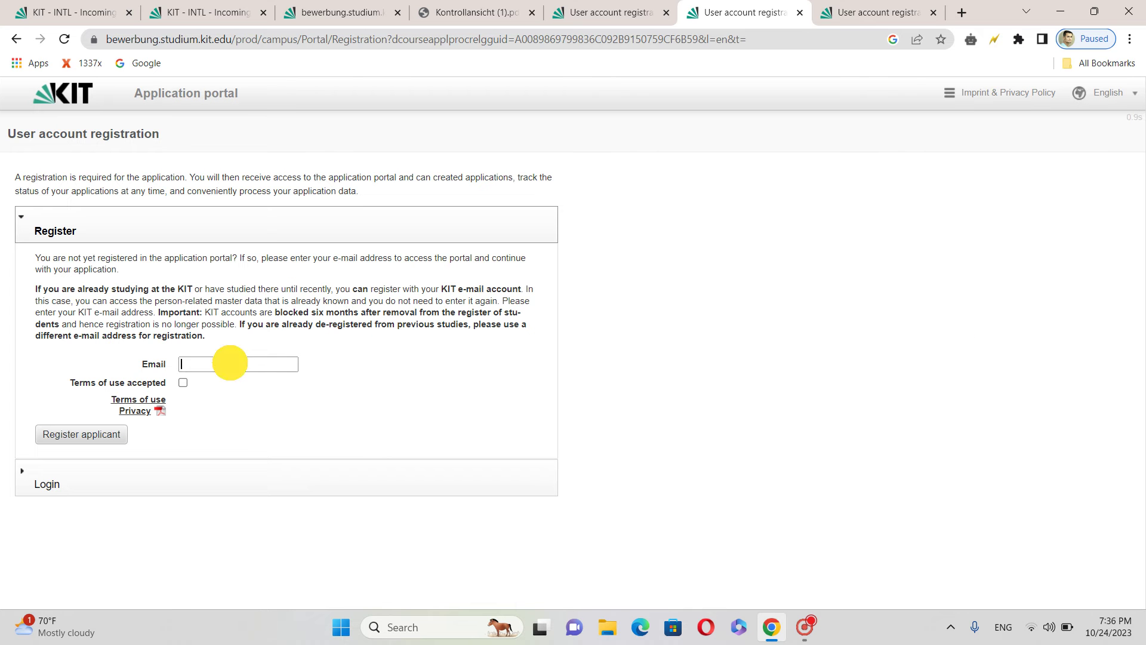
left_click(183, 383)
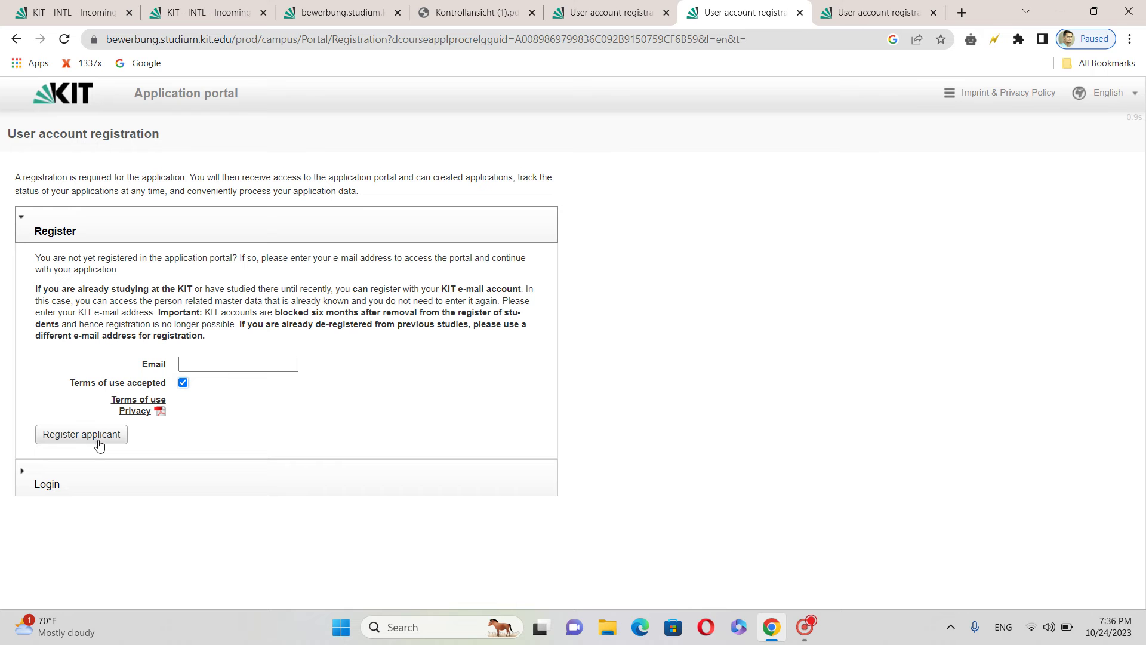
left_click(275, 421)
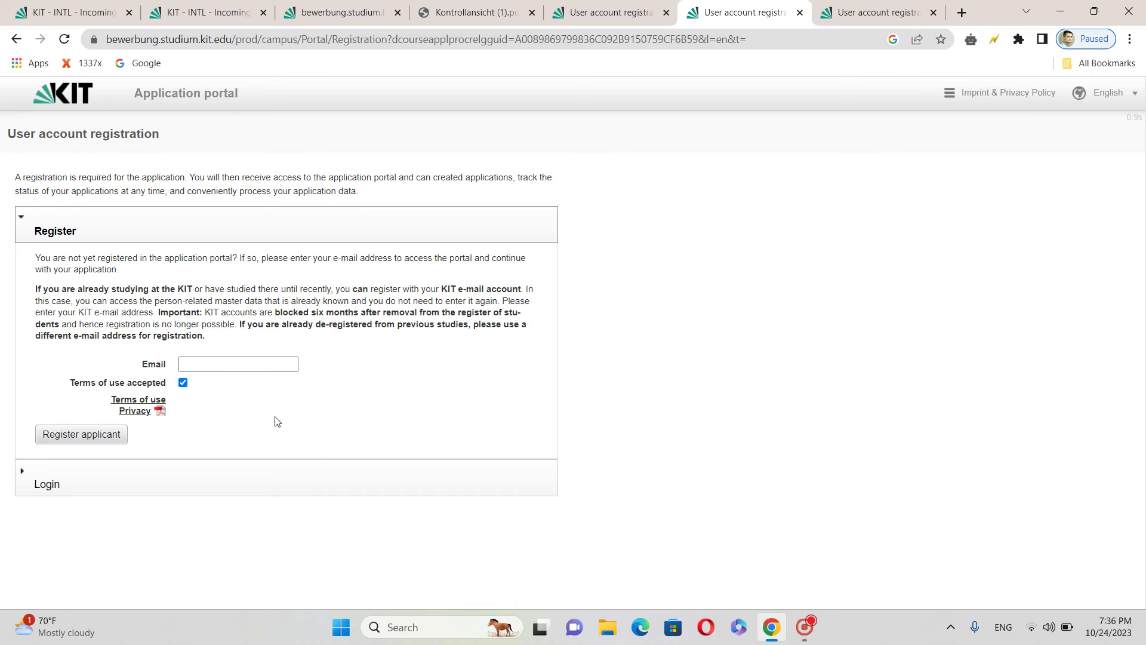
left_click(17, 40)
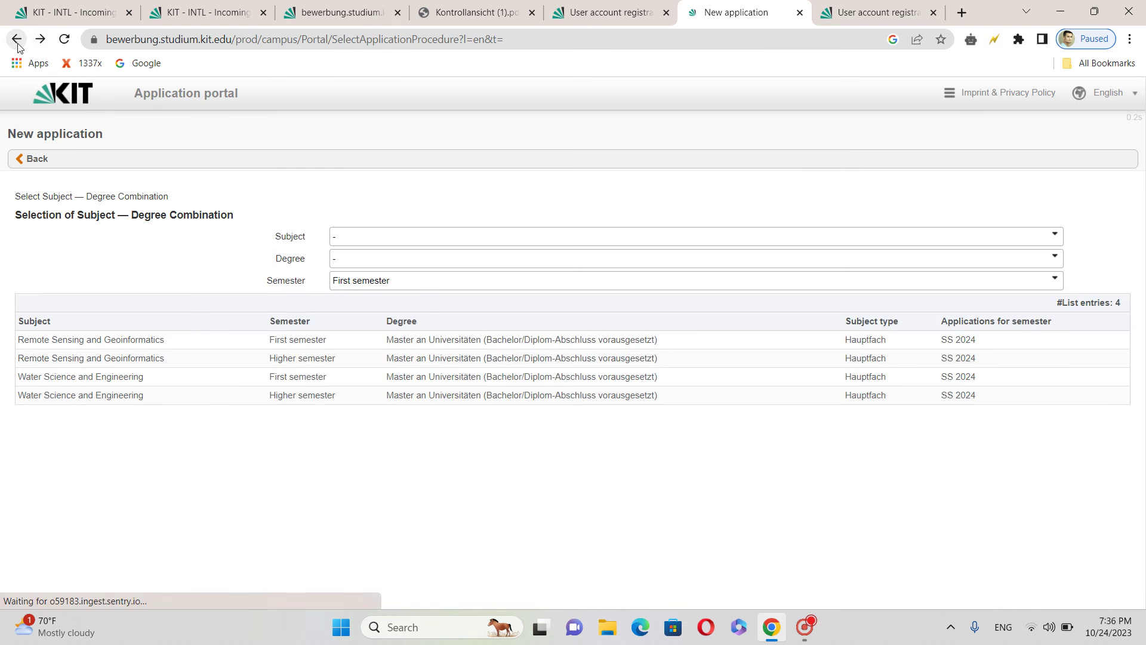
left_click(17, 40)
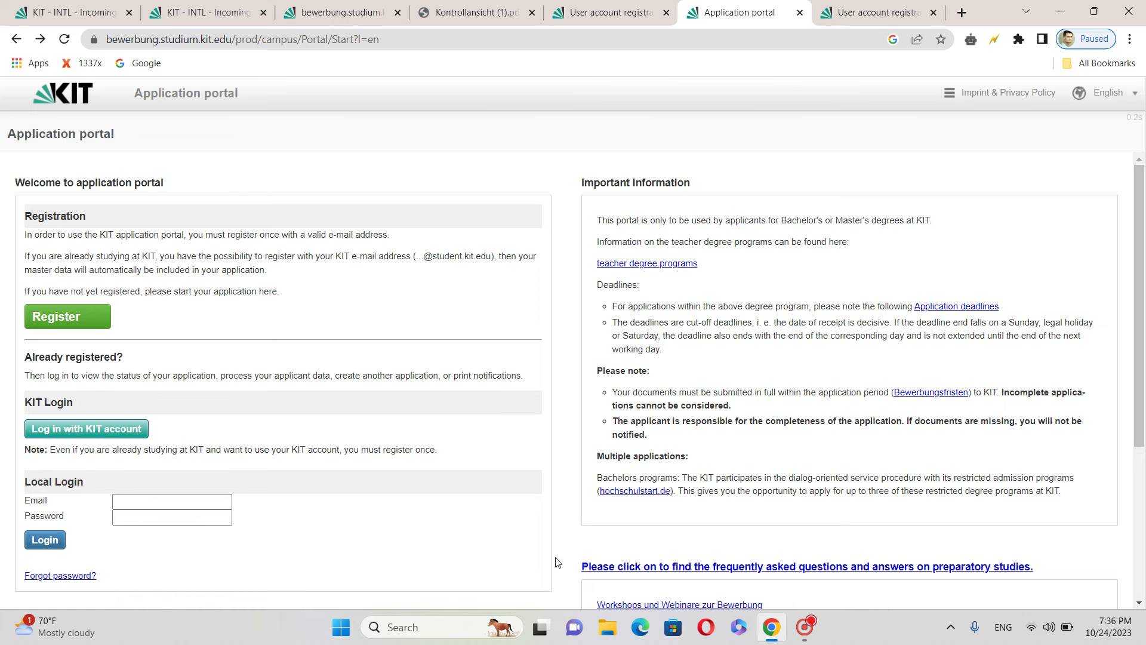
left_click(807, 628)
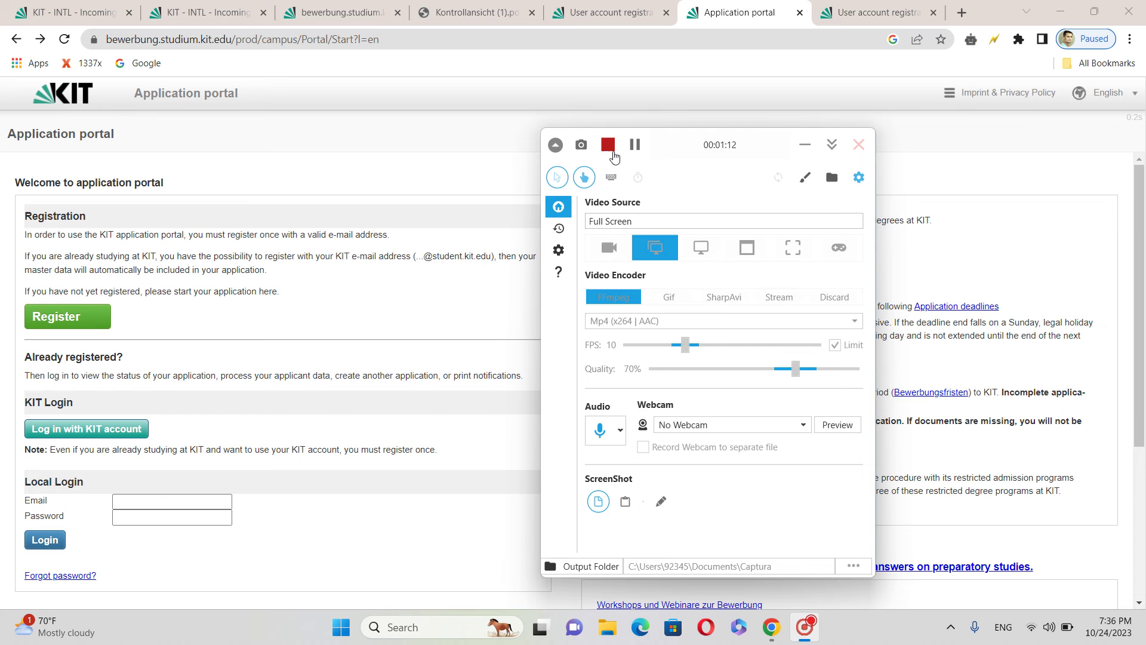
left_click(633, 148)
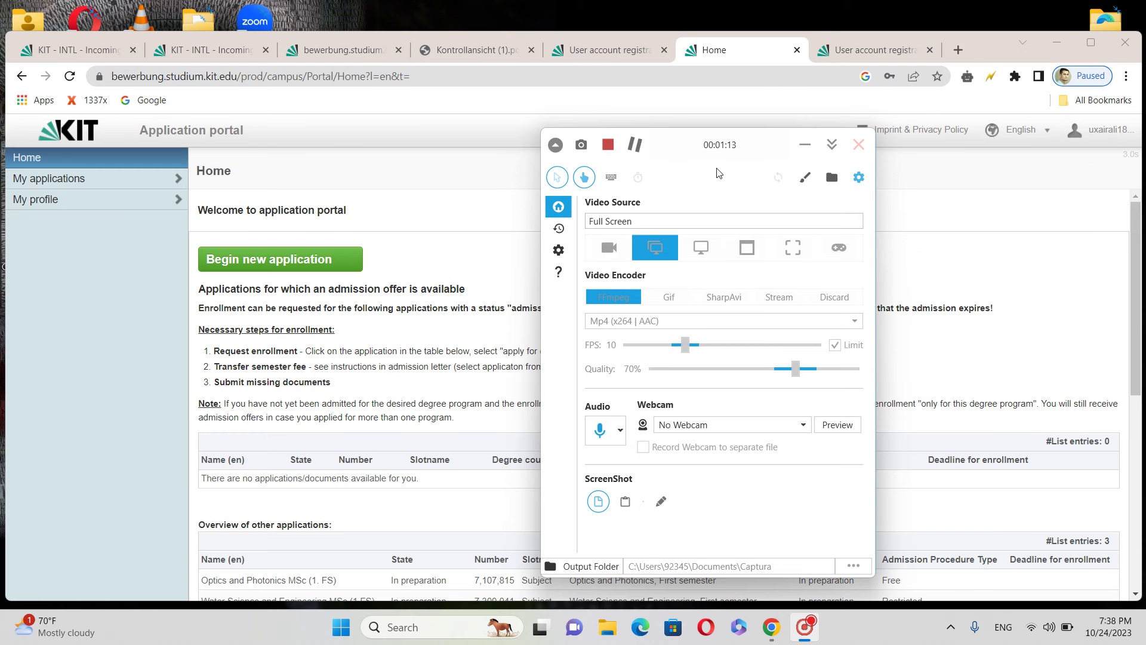
left_click(943, 216)
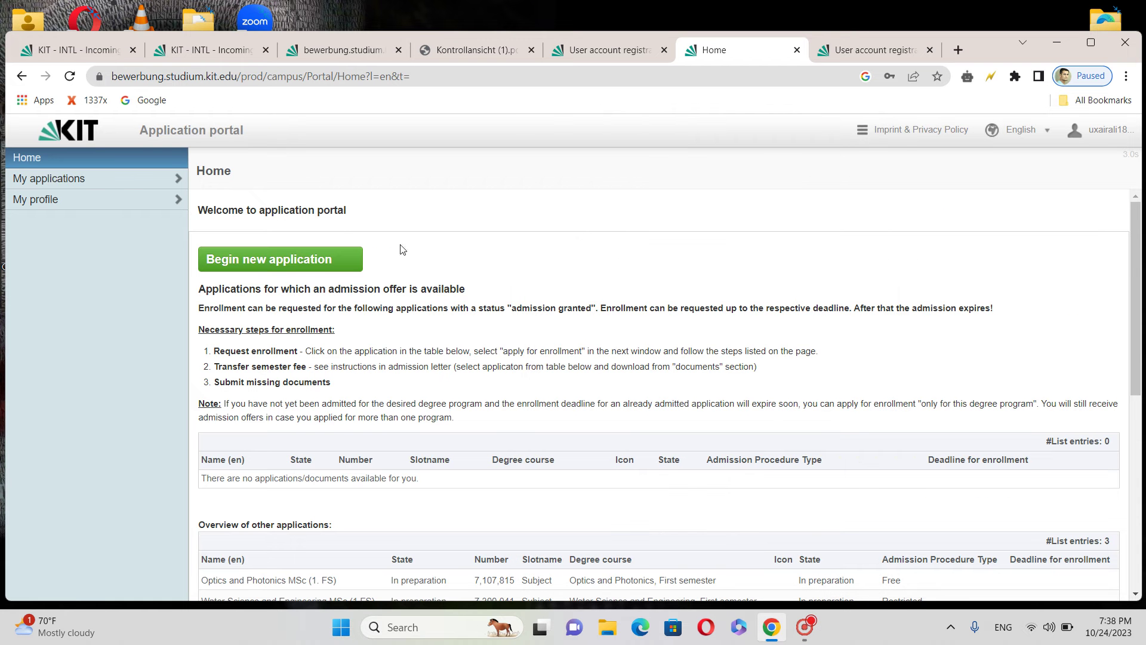
Step: Begin a new application for first-semester Water Science and Engineering and continue past the study offer information to the applicant details
left_click(300, 263)
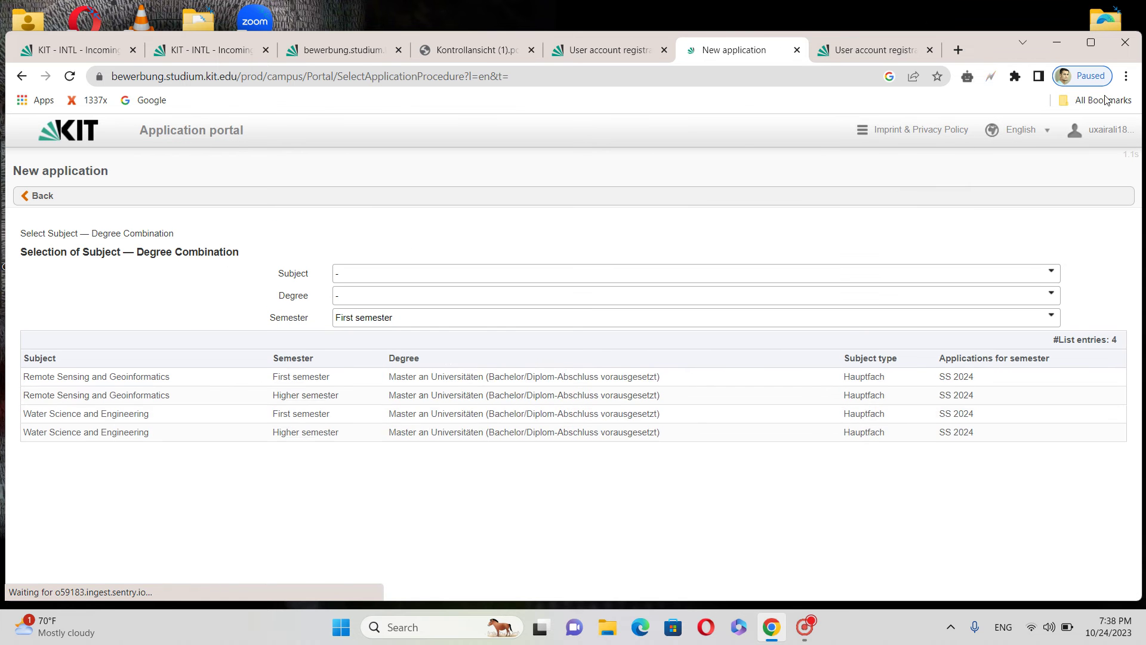
left_click(1091, 42)
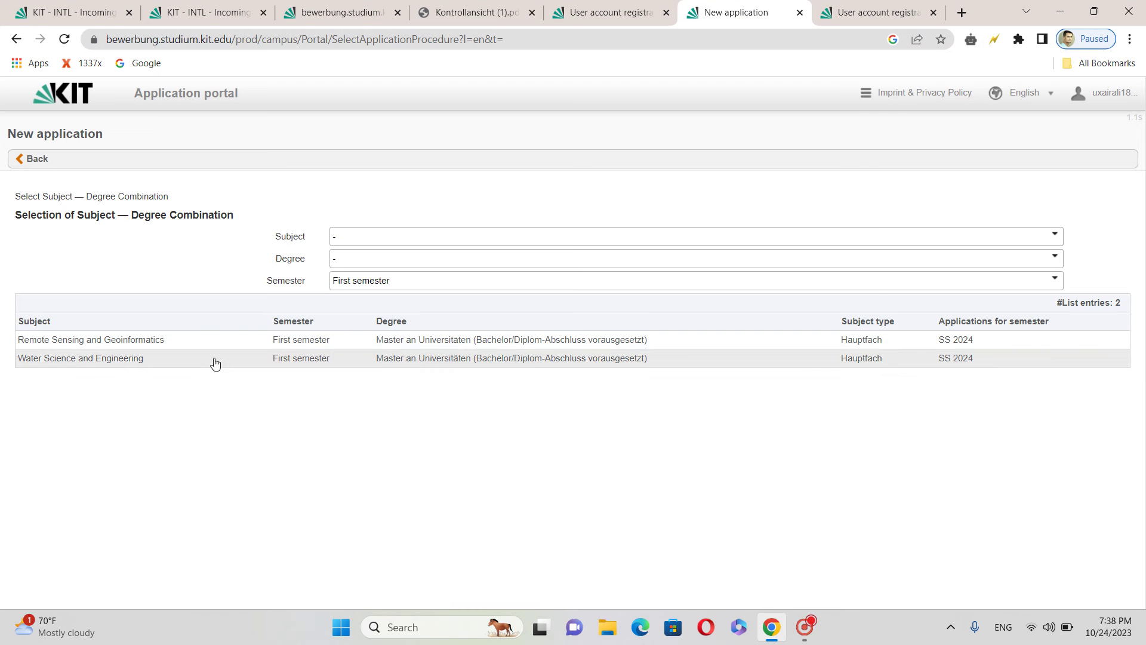
left_click(400, 359)
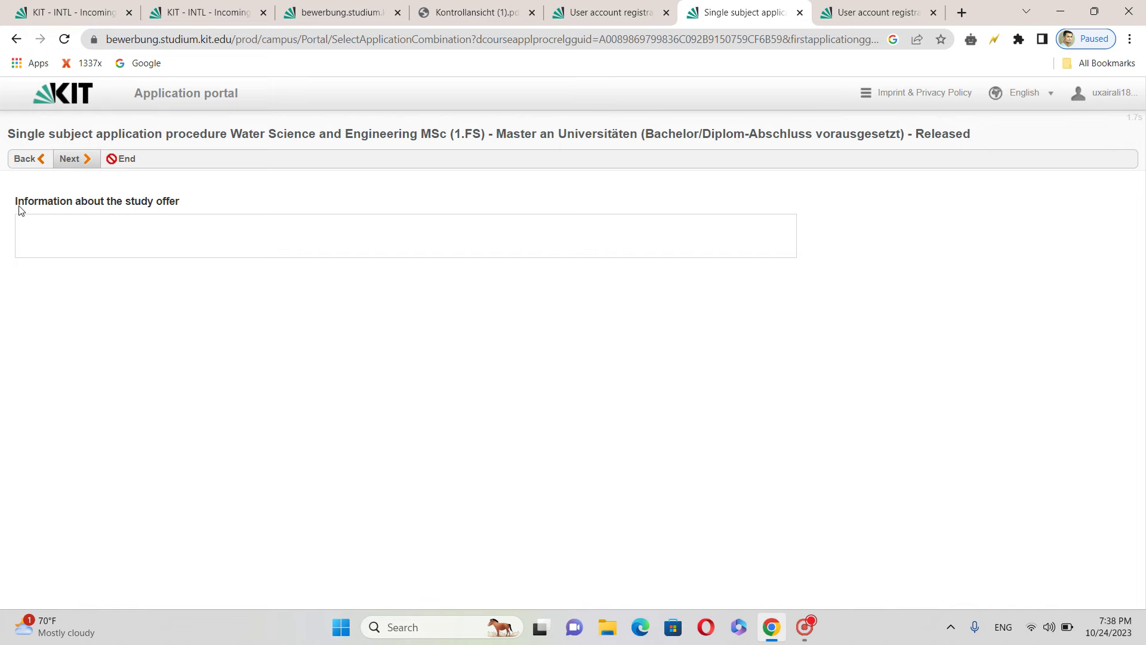
left_click(77, 158)
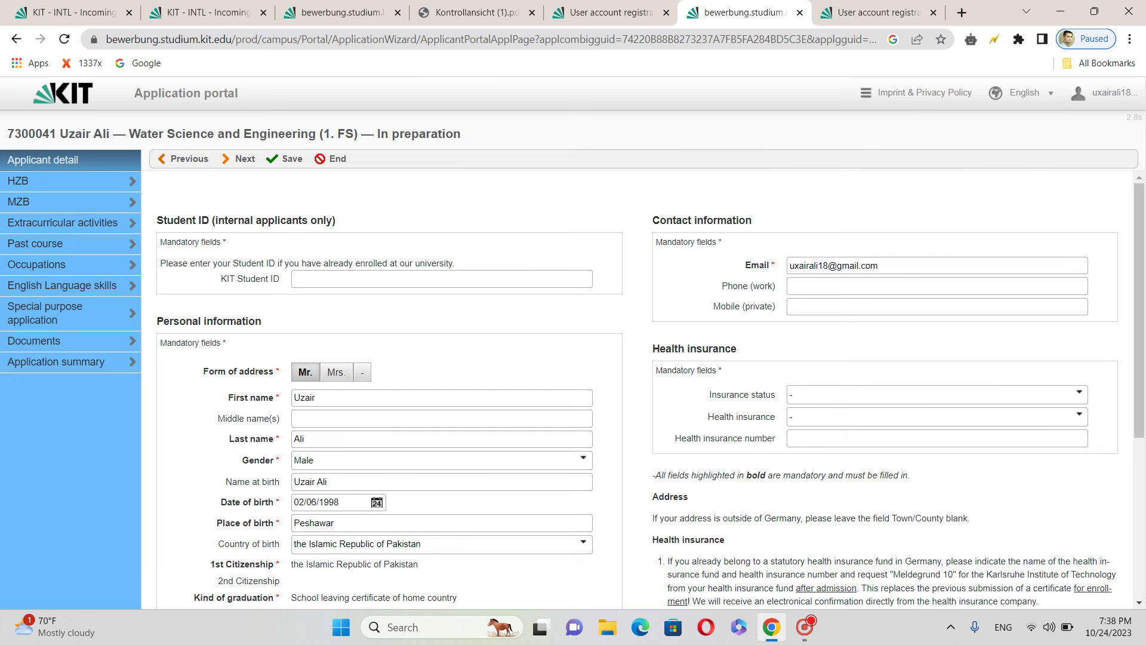
Step: Review the student ID, health insurance and contact information sections of the applicant details
left_click_drag(208, 263, 179, 239)
left_click(287, 280)
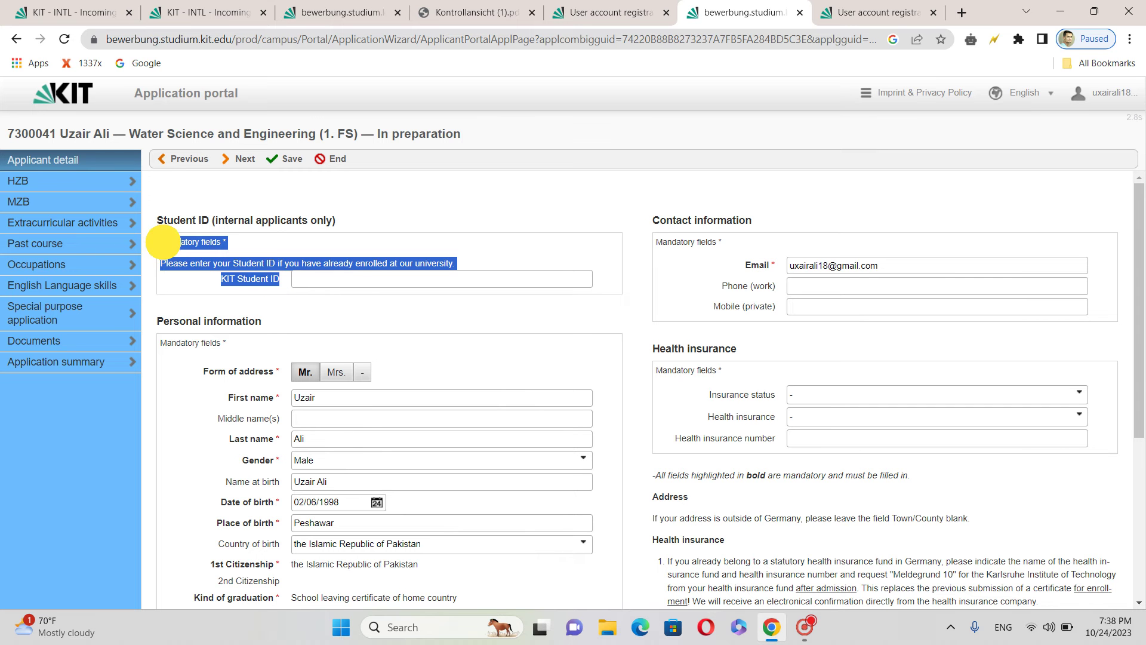
left_click(225, 261)
left_click_drag(260, 253, 263, 264)
left_click(287, 273)
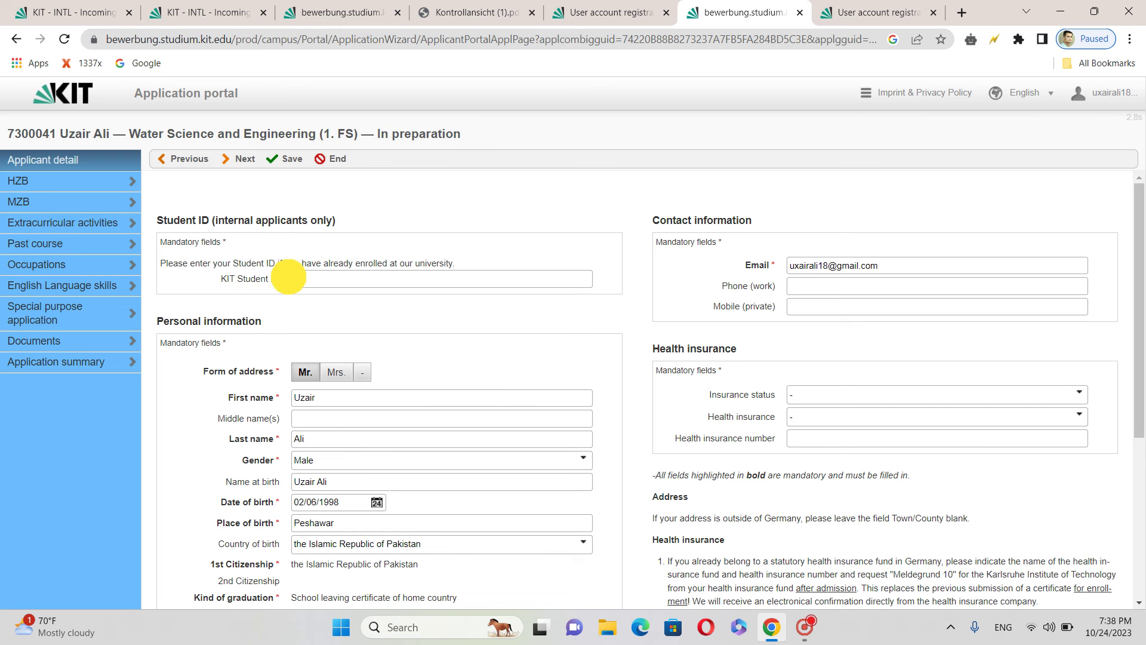
left_click(370, 319)
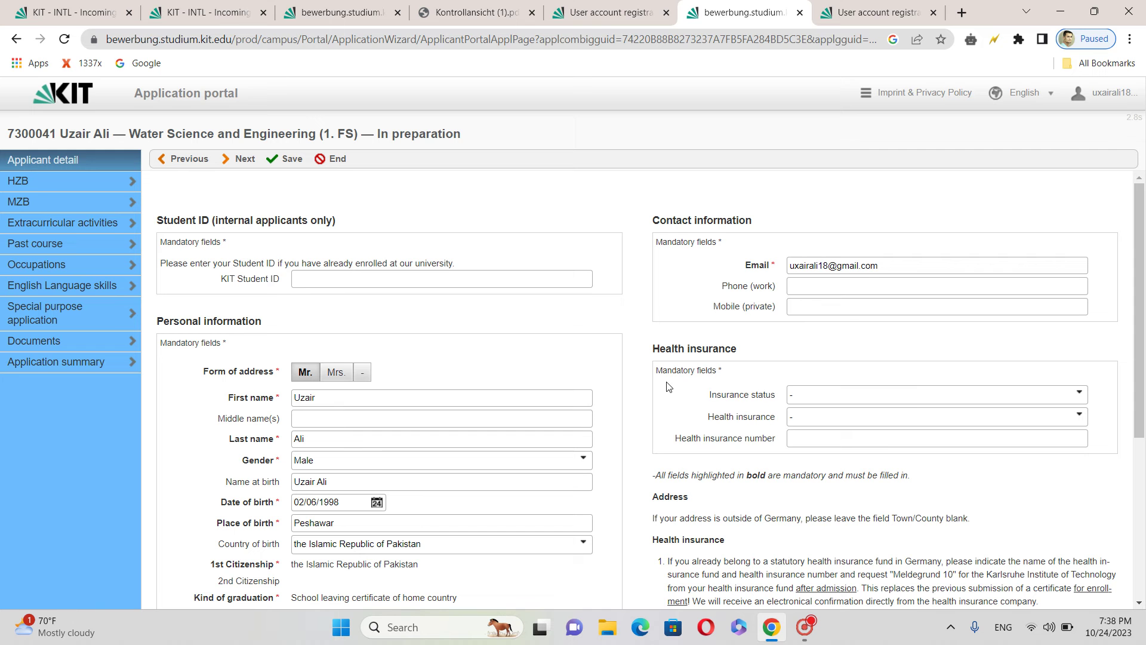
mouse_move(666, 371)
left_mouse_down()
mouse_move(759, 388)
mouse_move(770, 438)
mouse_move(768, 388)
mouse_move(815, 442)
mouse_move(852, 430)
mouse_move(834, 478)
mouse_move(880, 519)
mouse_move(813, 430)
mouse_move(810, 439)
left_mouse_up()
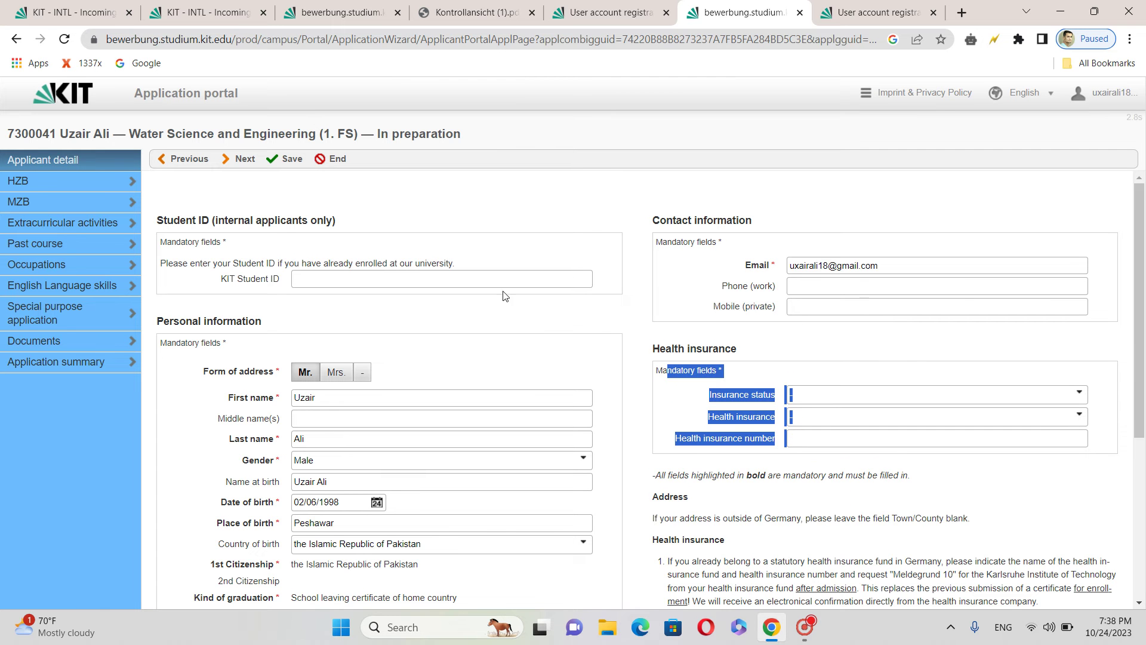
left_click(544, 325)
mouse_move(717, 258)
left_mouse_down()
mouse_move(942, 260)
mouse_move(677, 267)
mouse_move(881, 291)
mouse_move(763, 297)
left_mouse_up()
left_click(632, 290)
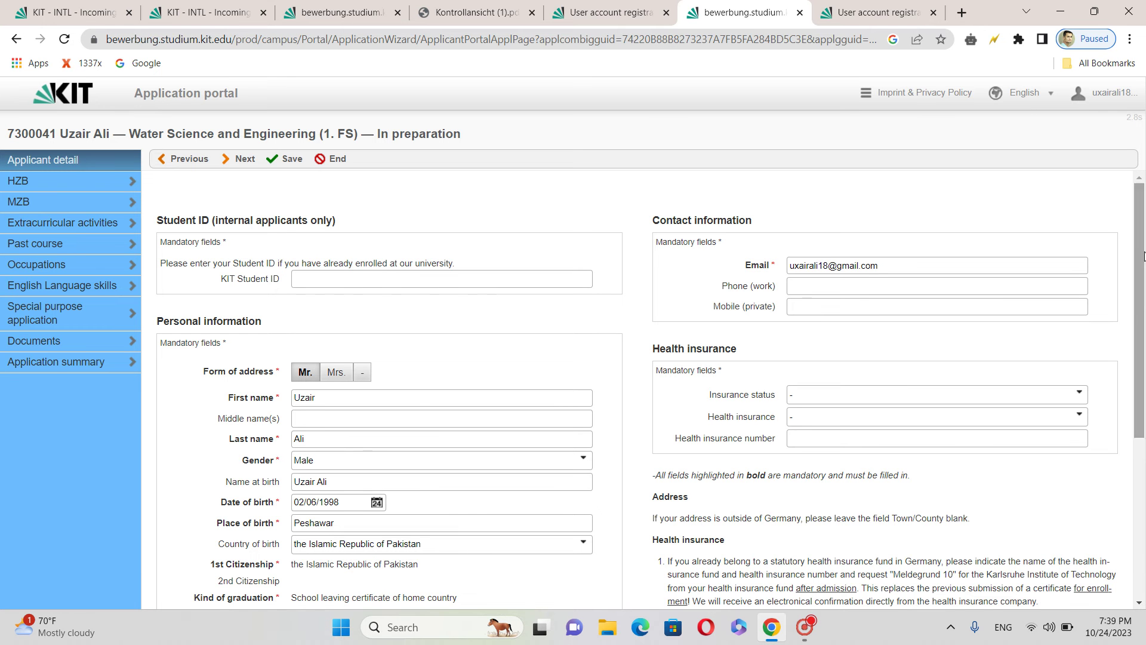
Step: Review the kind of graduation and country of entry qualification entries in the personal information section
left_click_drag(1140, 238, 1141, 327)
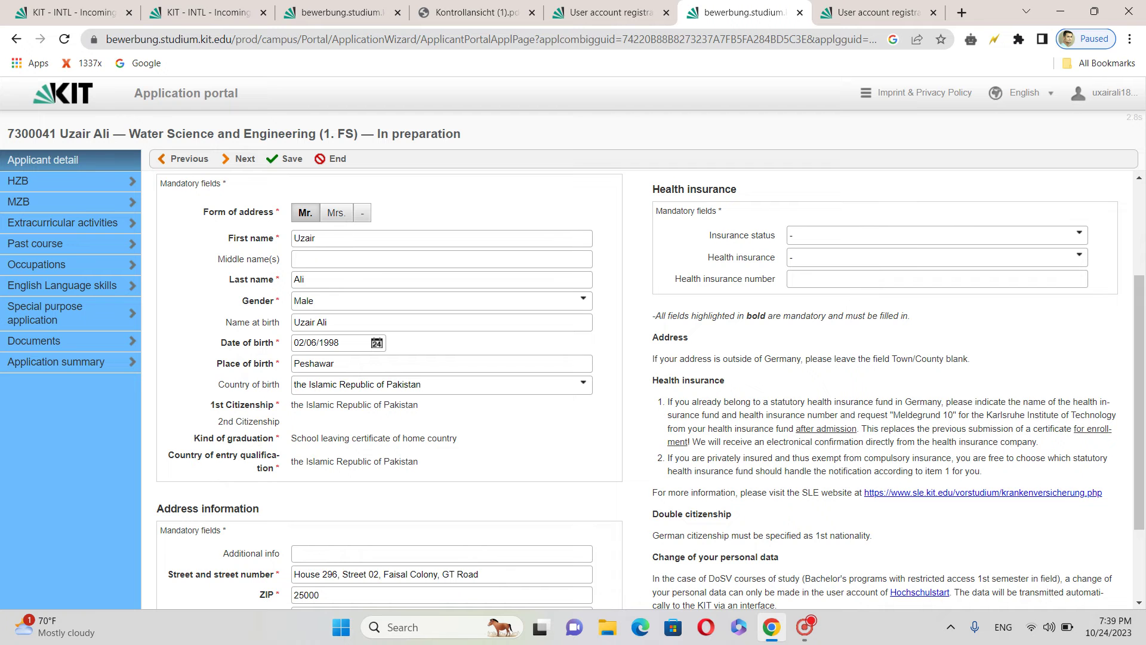
left_click_drag(215, 437, 350, 447)
left_click(422, 452)
left_click_drag(459, 442, 303, 438)
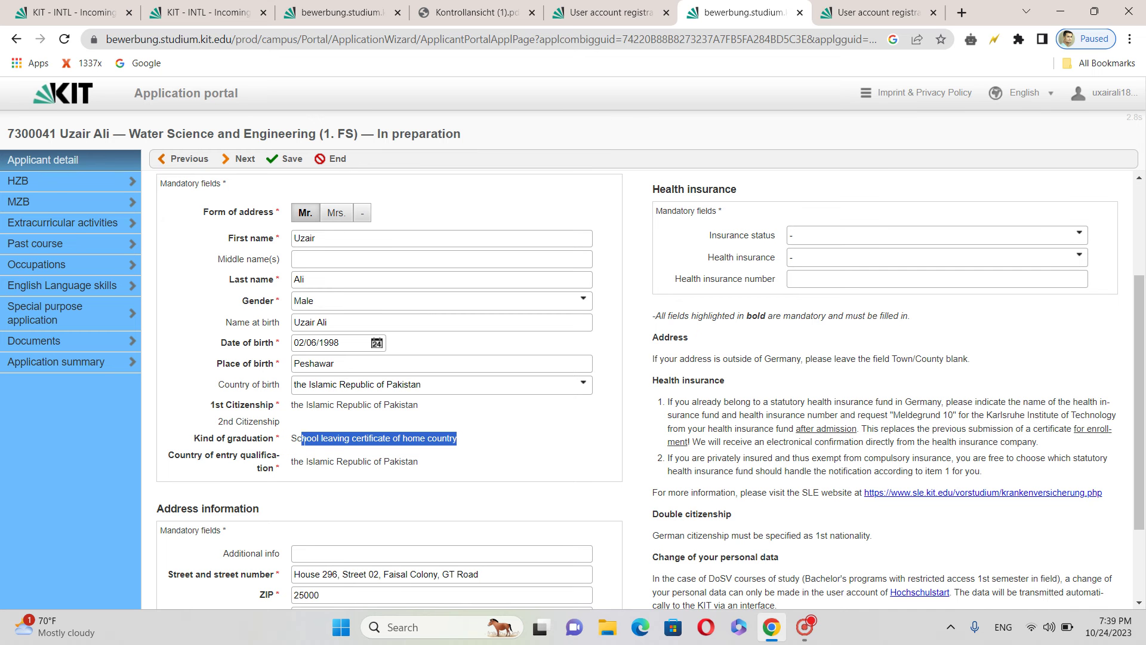
left_click(466, 452)
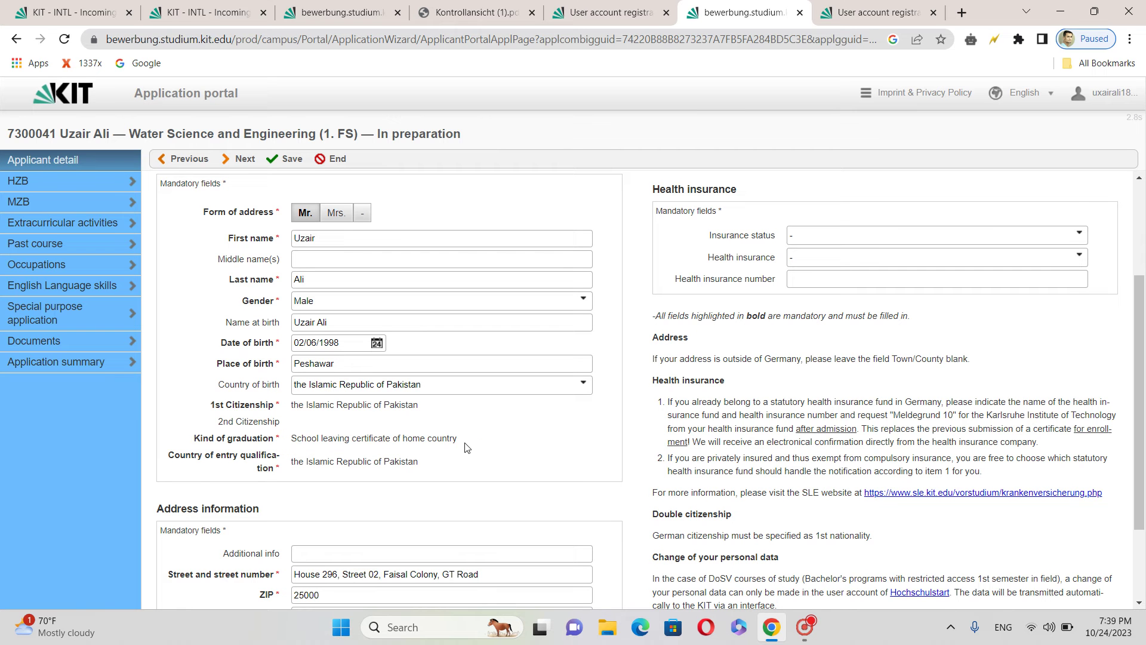
left_click_drag(460, 445, 289, 440)
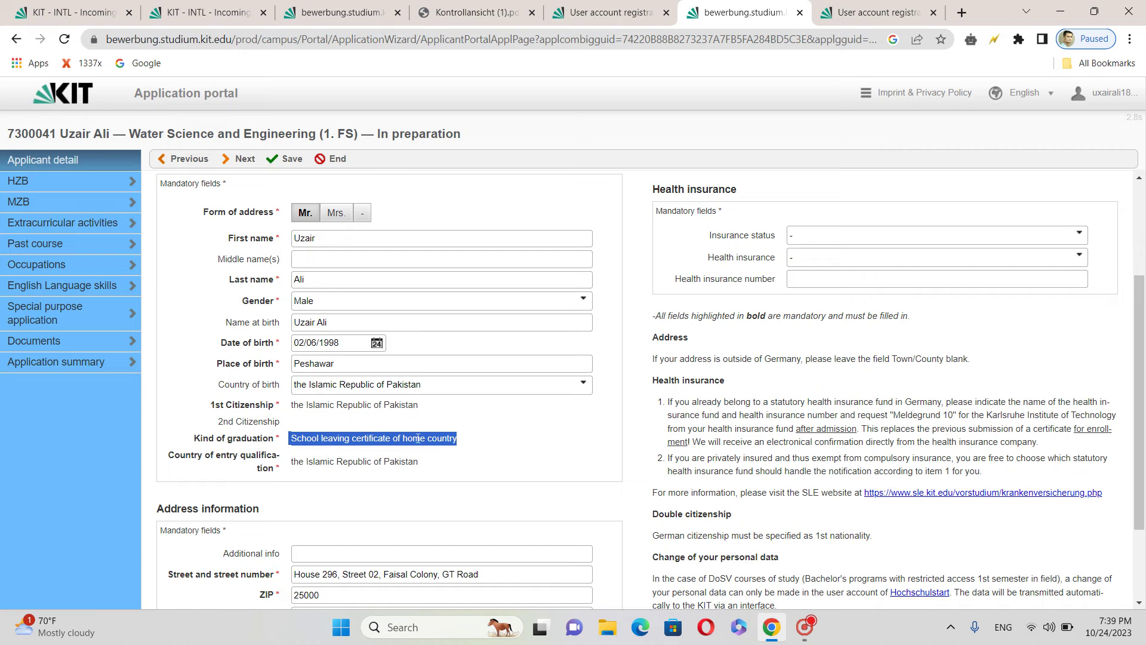
left_click(501, 445)
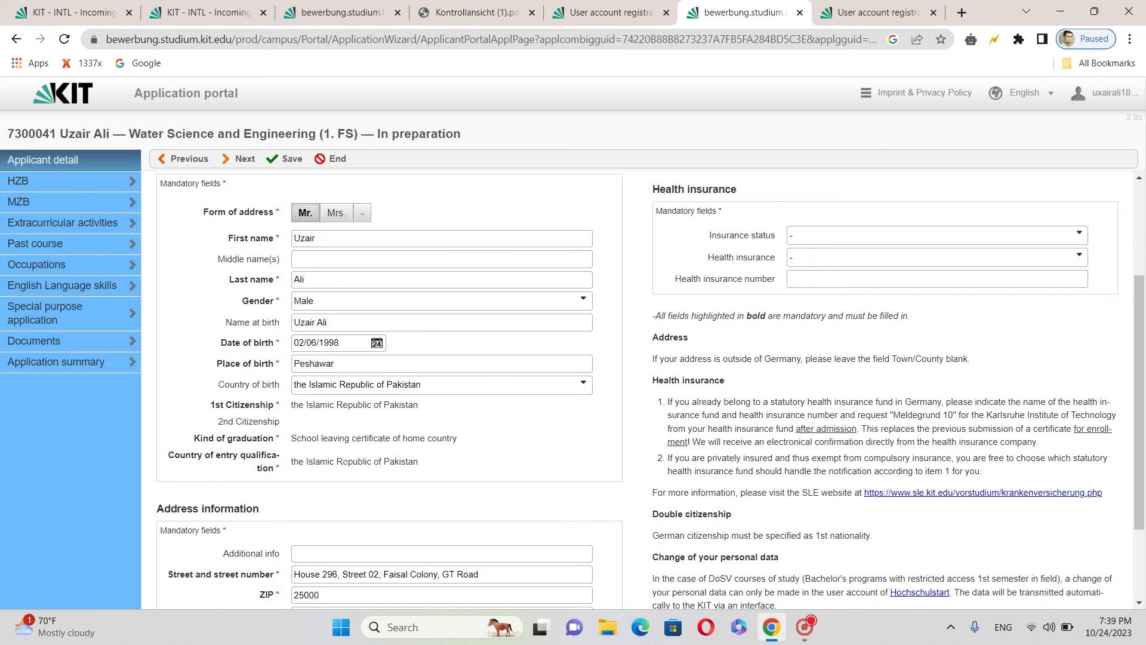
left_click_drag(292, 459, 419, 482)
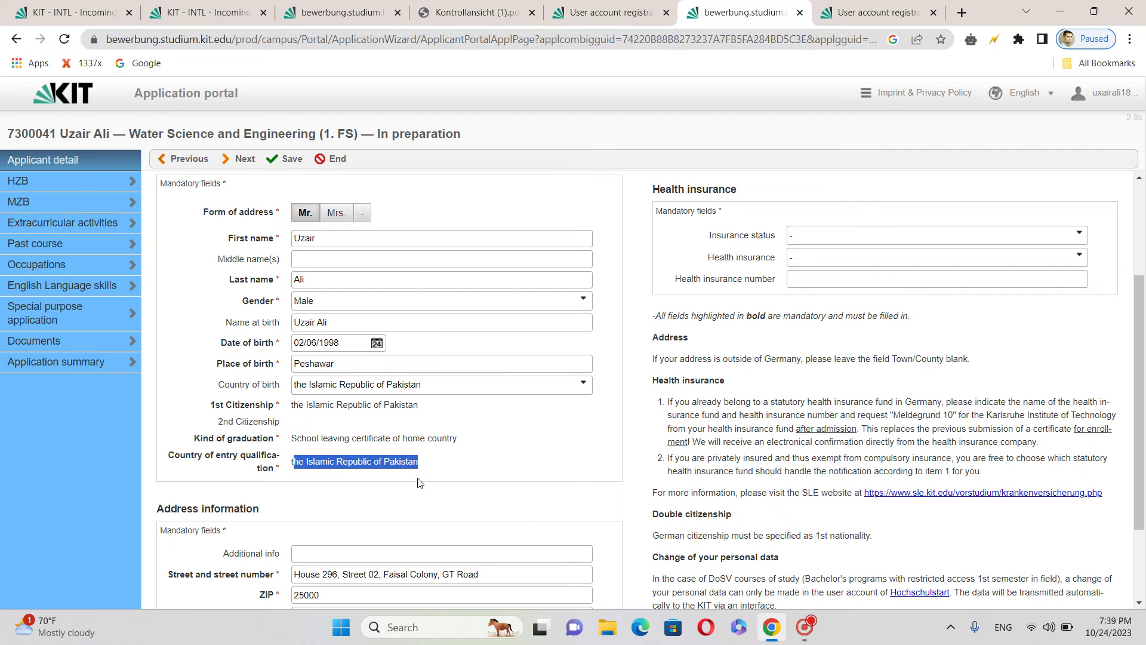
left_click(419, 482)
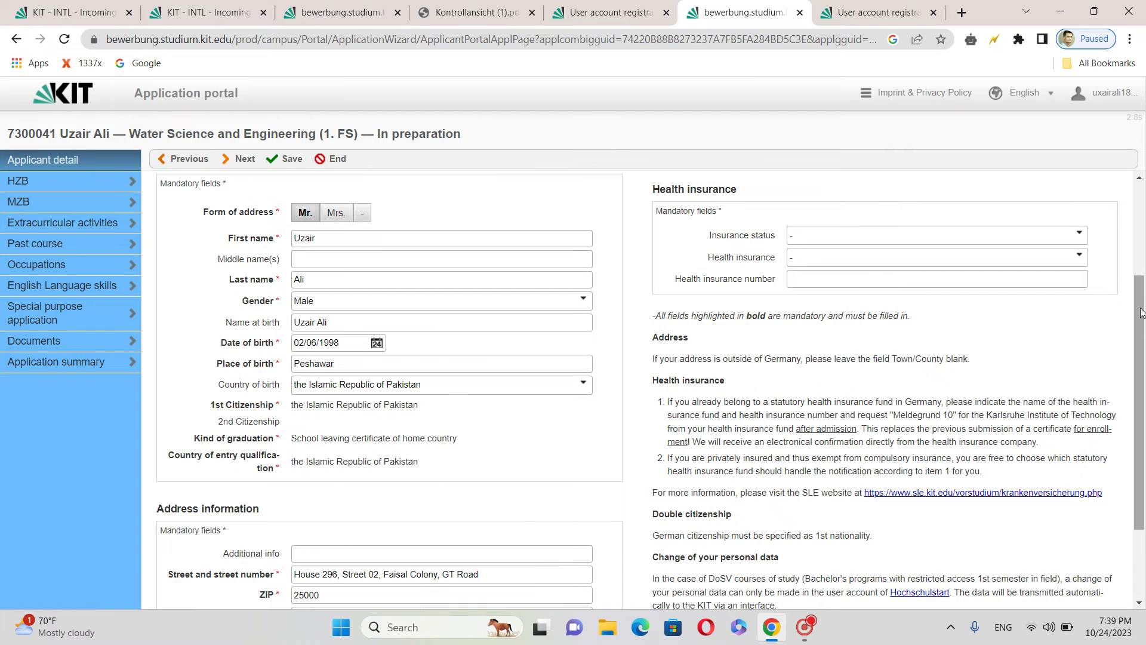
Step: Set Town/county to the blank "-" option in the address information for an address outside Germany
left_click_drag(1142, 309, 1142, 375)
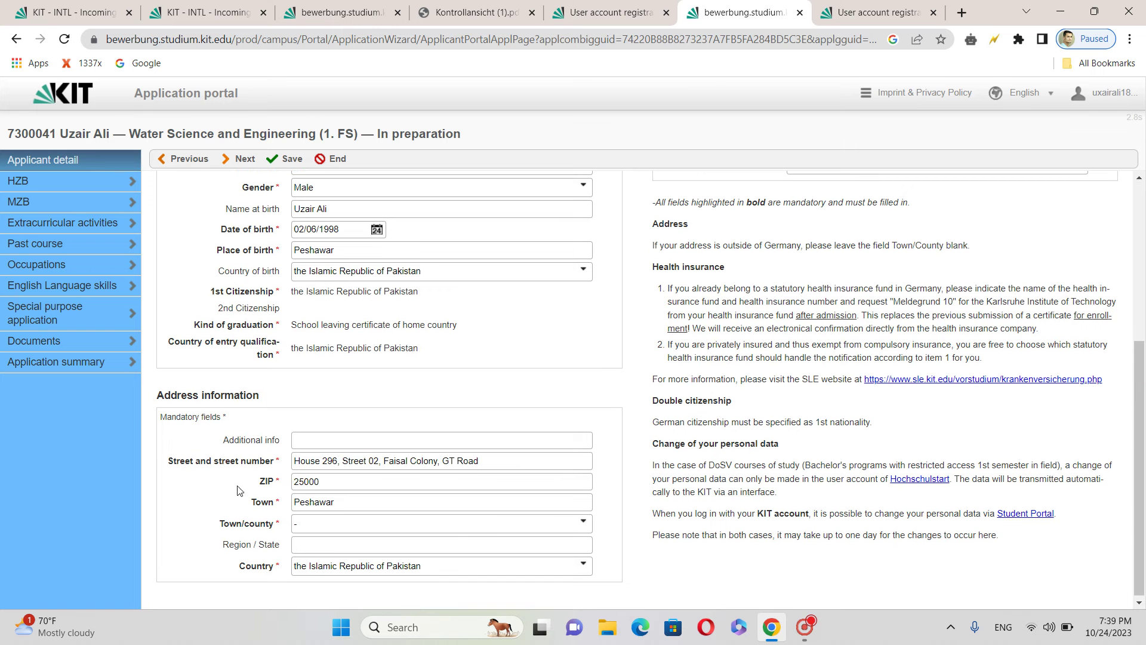
left_click(319, 525)
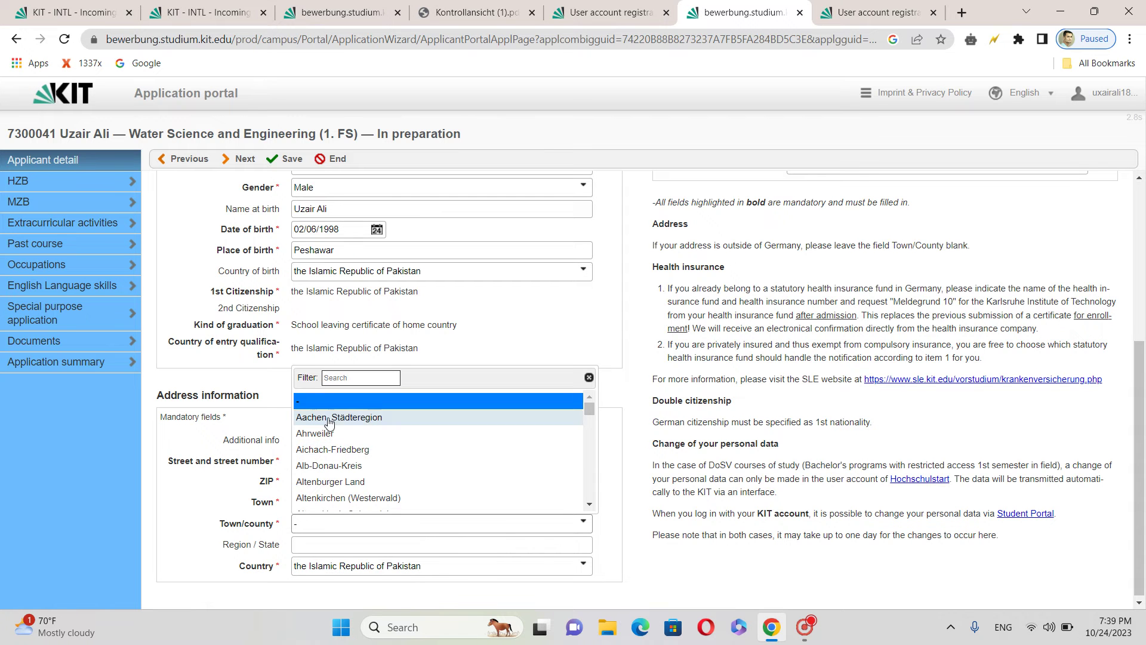
left_click(306, 401)
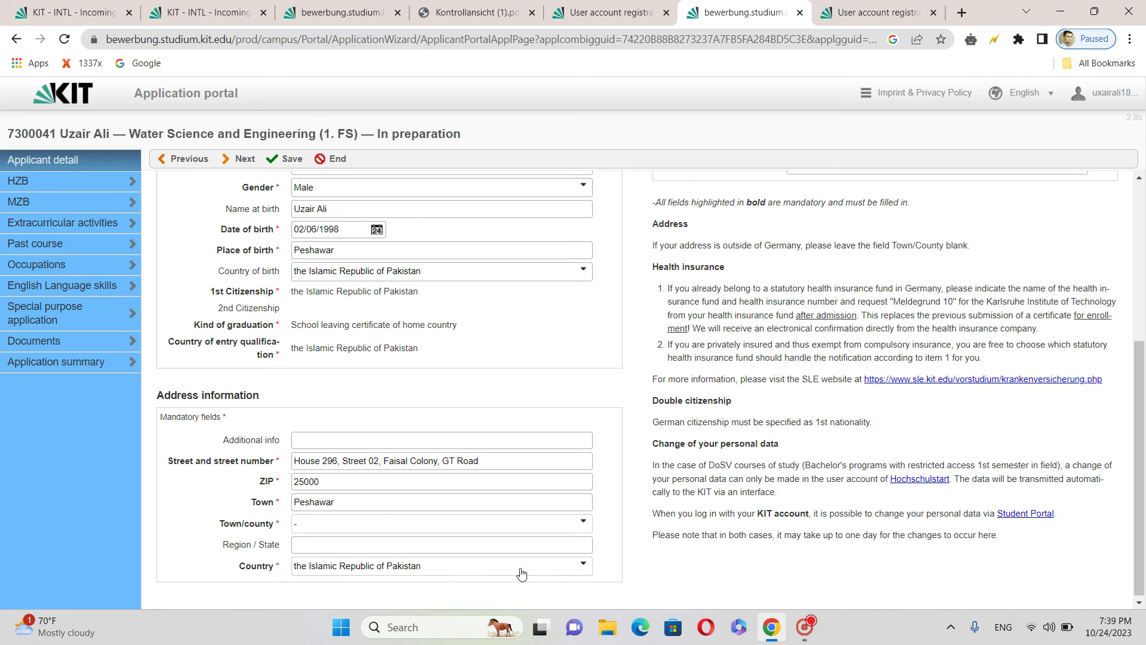
left_click_drag(1140, 422, 1139, 186)
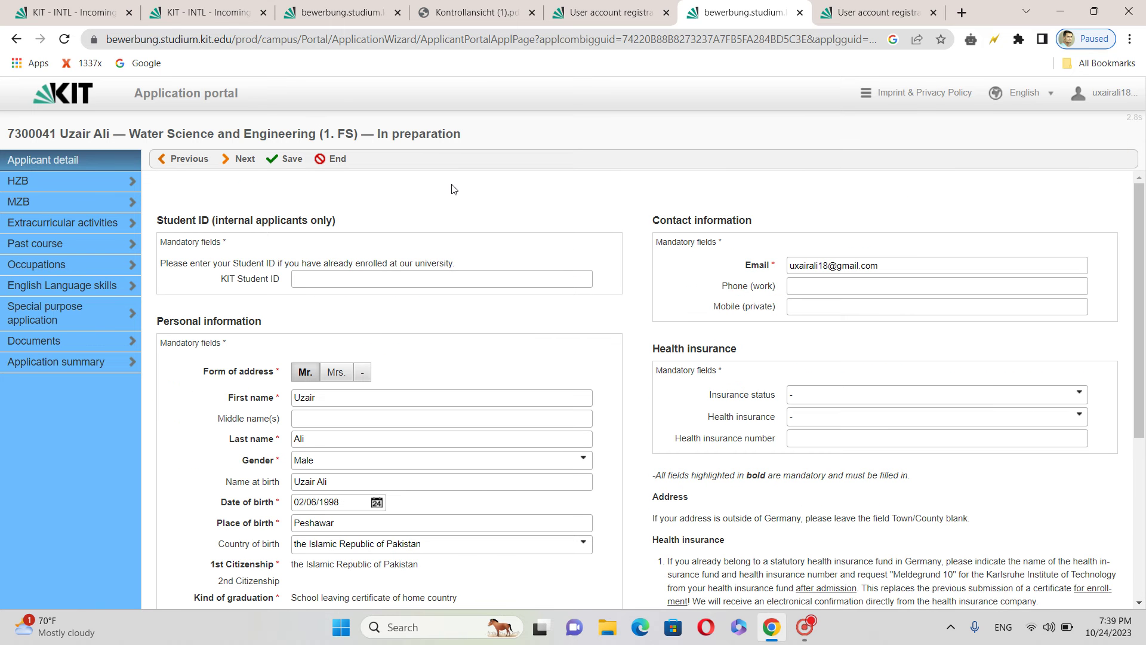
Step: Continue to the entry qualification section and set the country to the Islamic Republic of Pakistan and the district to the blank "-" option
left_click(242, 159)
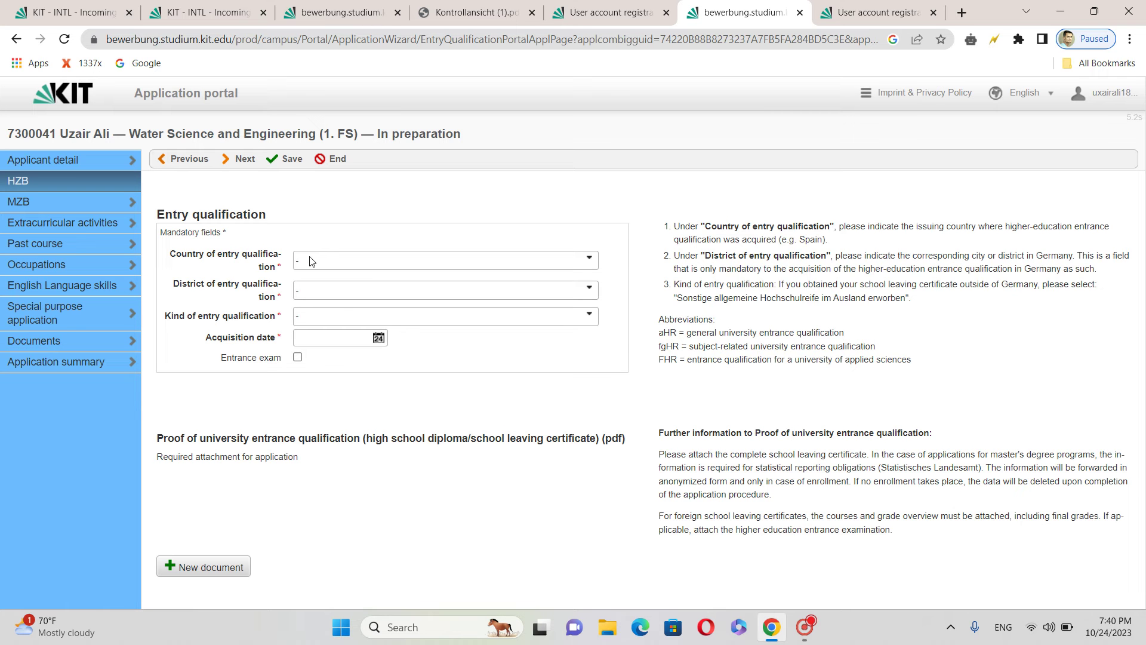
left_click(352, 255)
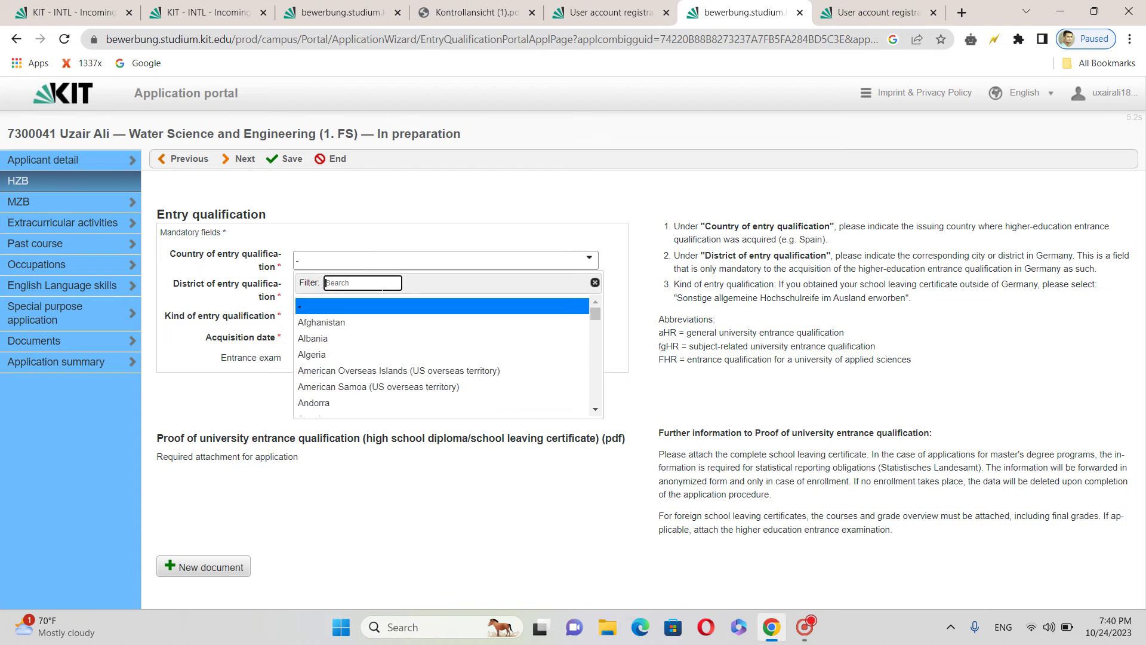
left_click(361, 283)
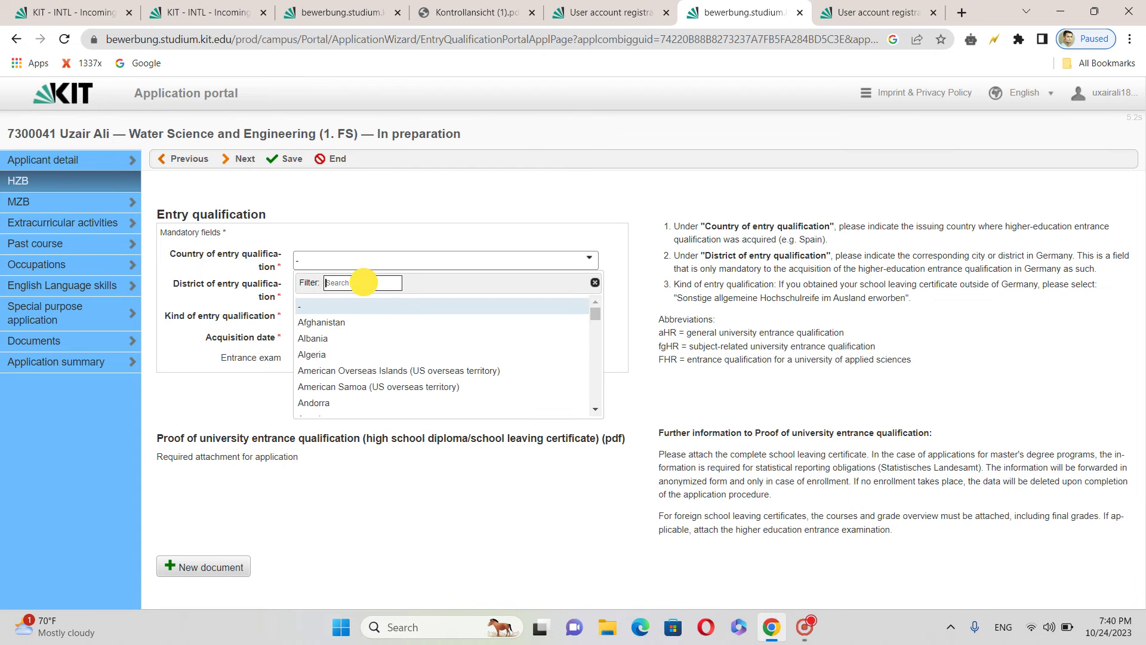
type("pak")
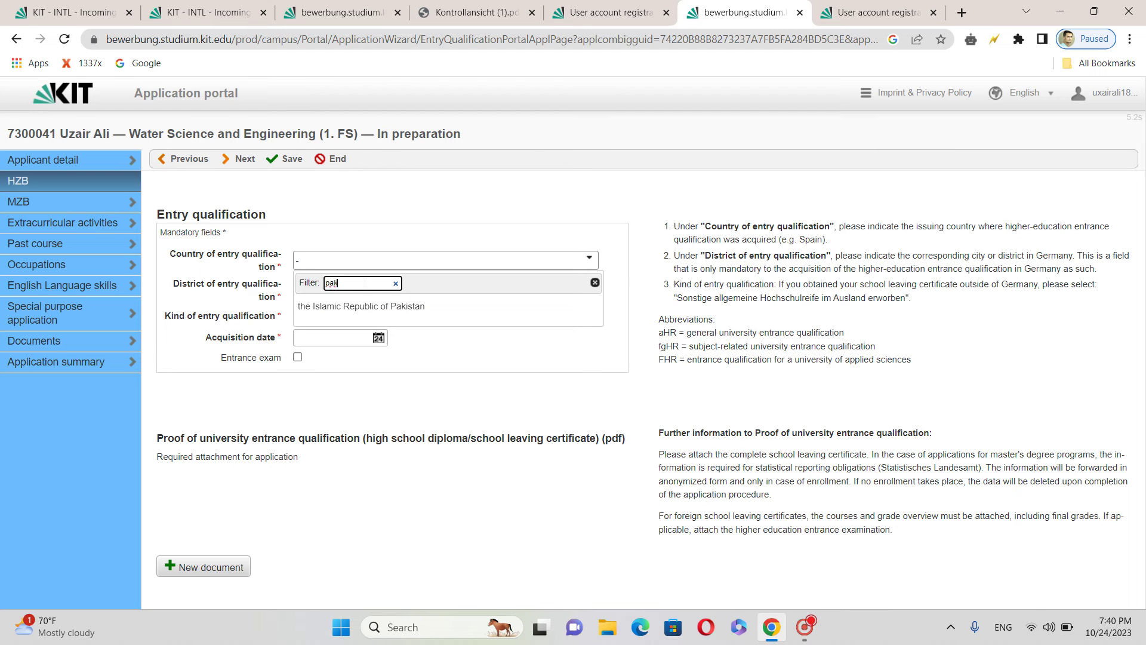
left_click(396, 305)
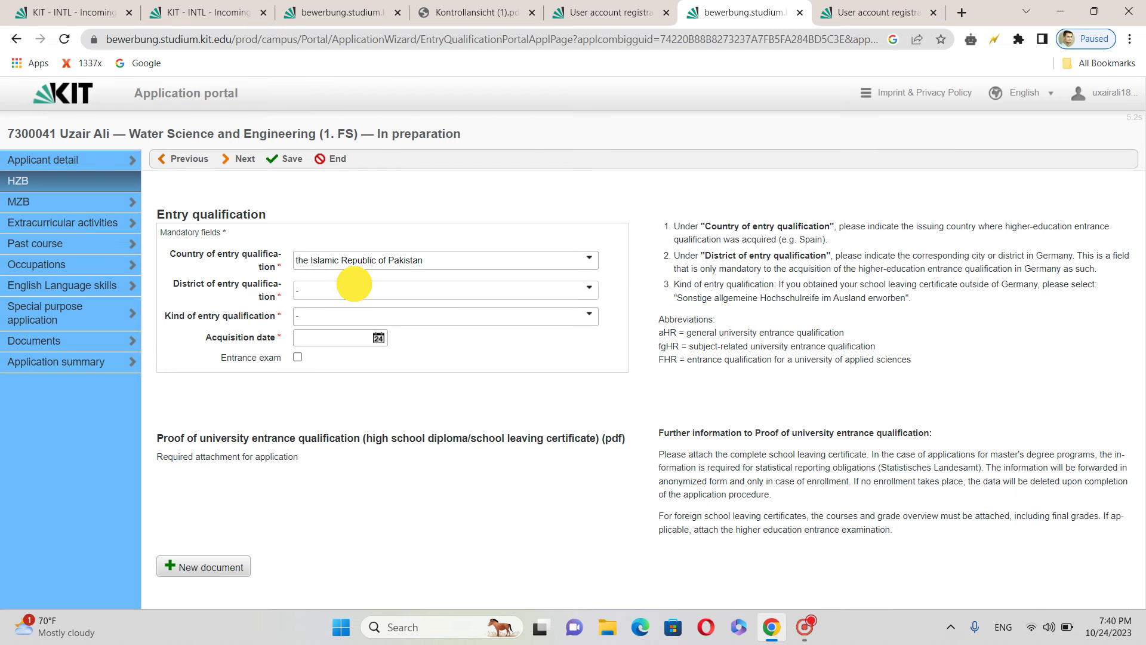
left_click(354, 284)
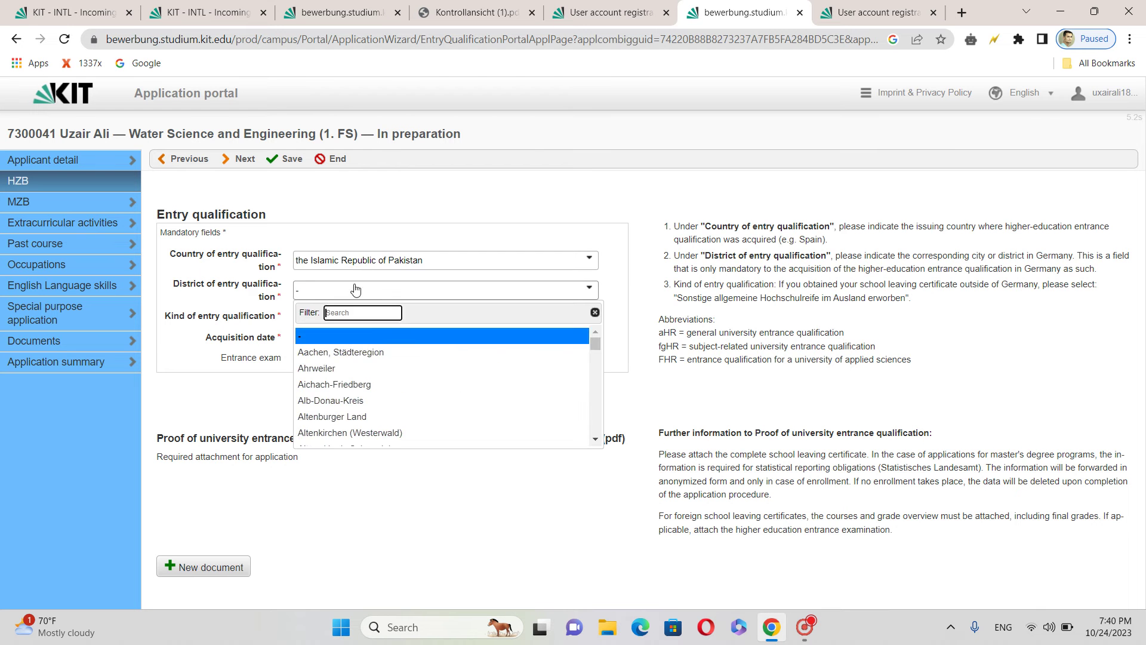
left_click(380, 336)
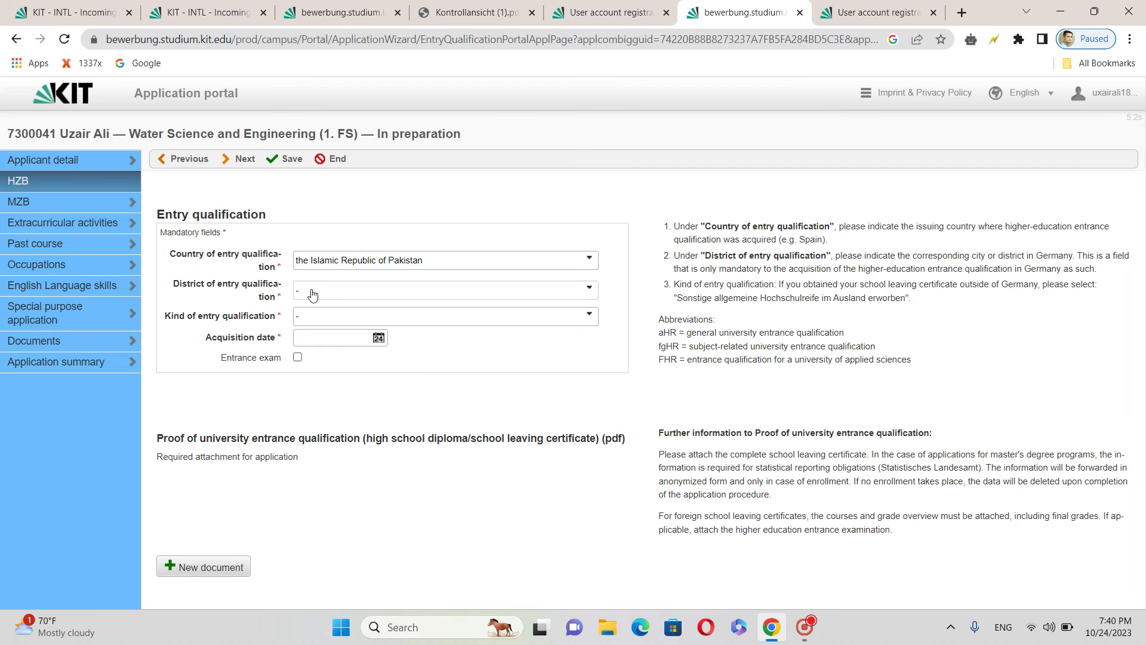
Step: Translate the page to English and set the kind of entry qualification to "Other general university entrance qualifications acquired abroad"
left_click(328, 325)
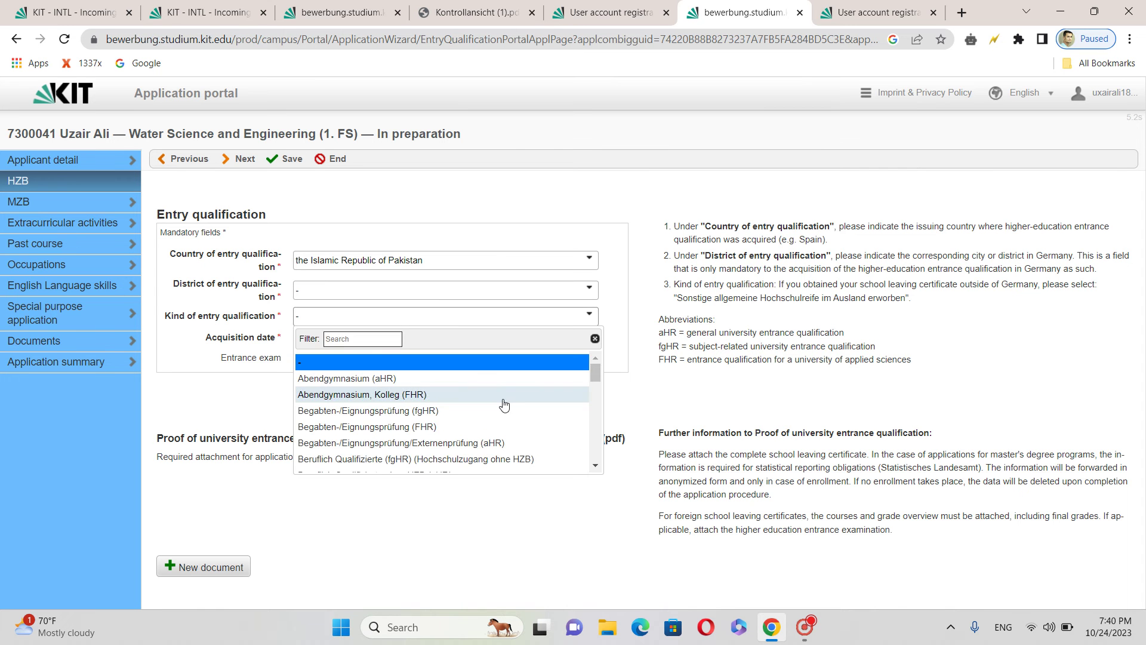
right_click(533, 522)
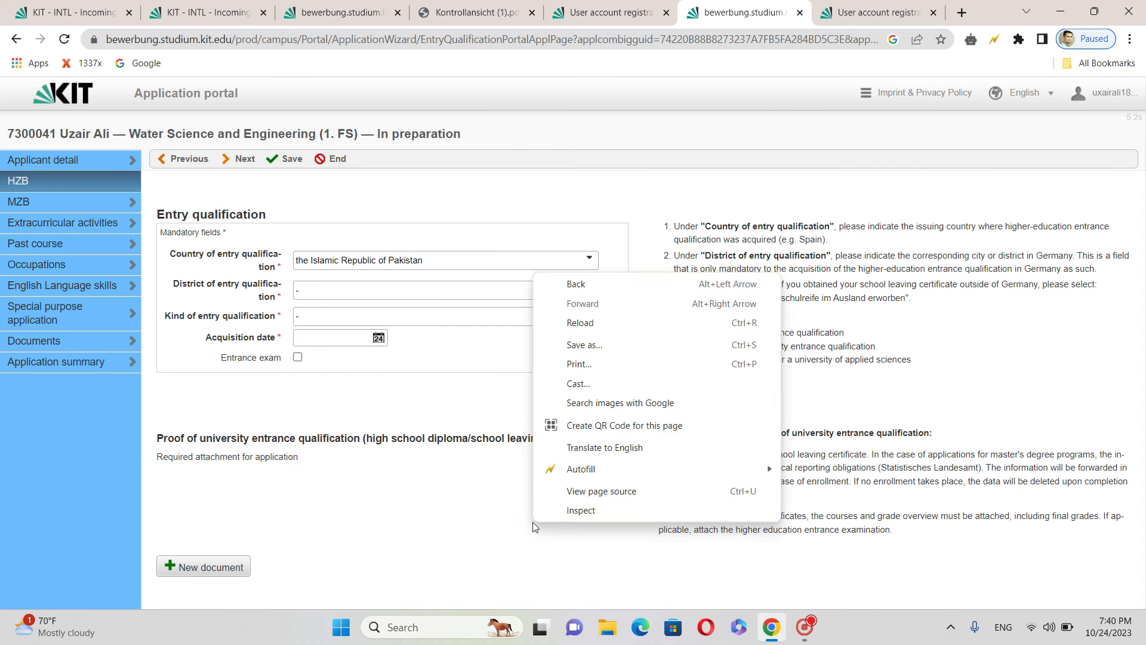
left_click(625, 449)
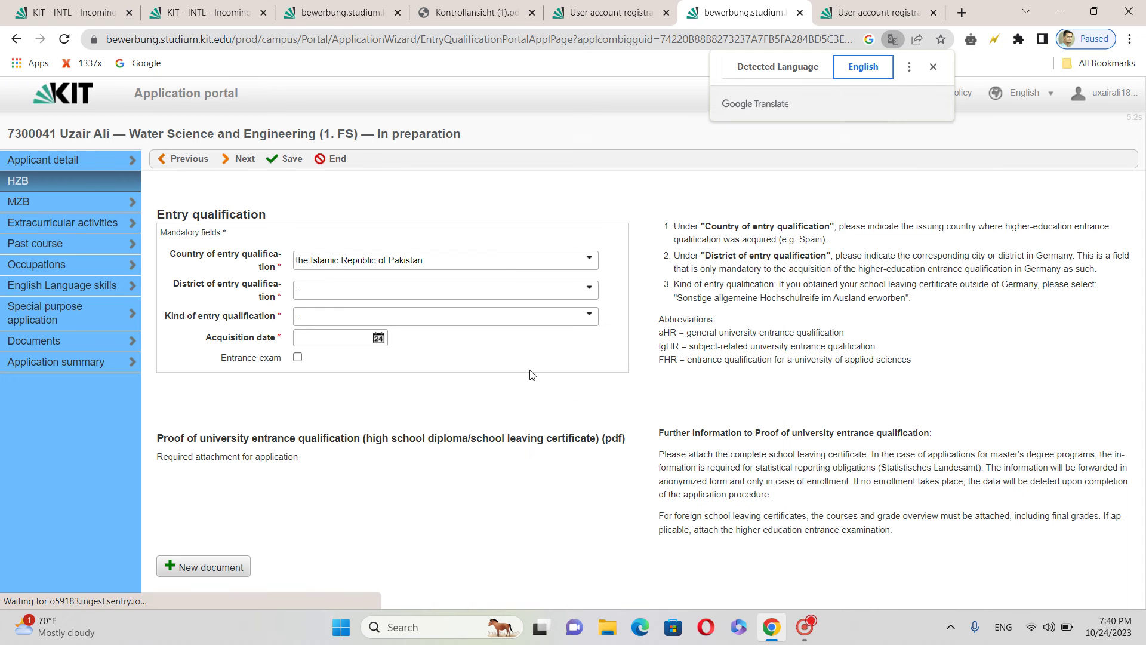
left_click(494, 317)
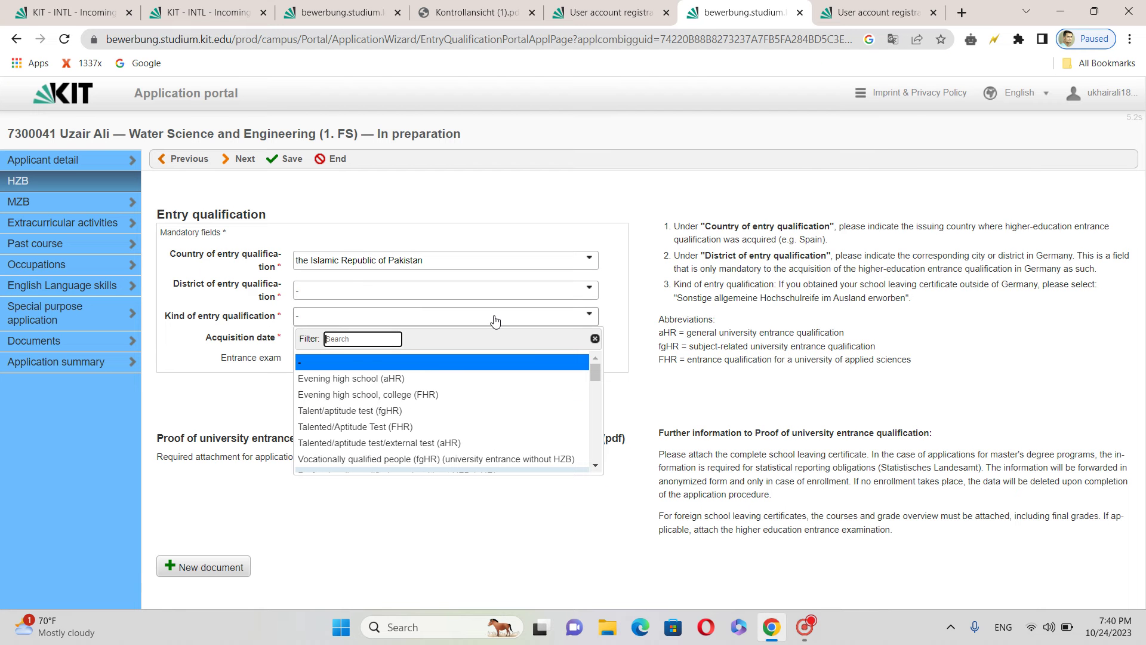
left_click_drag(597, 370, 599, 425)
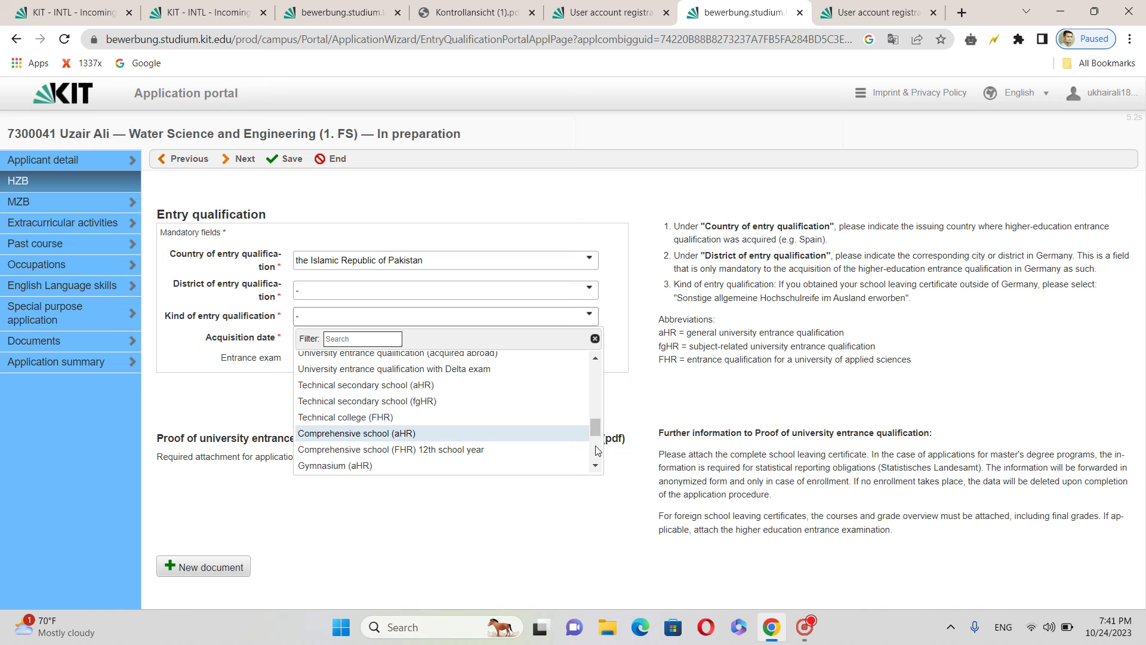
left_click_drag(597, 434, 598, 446)
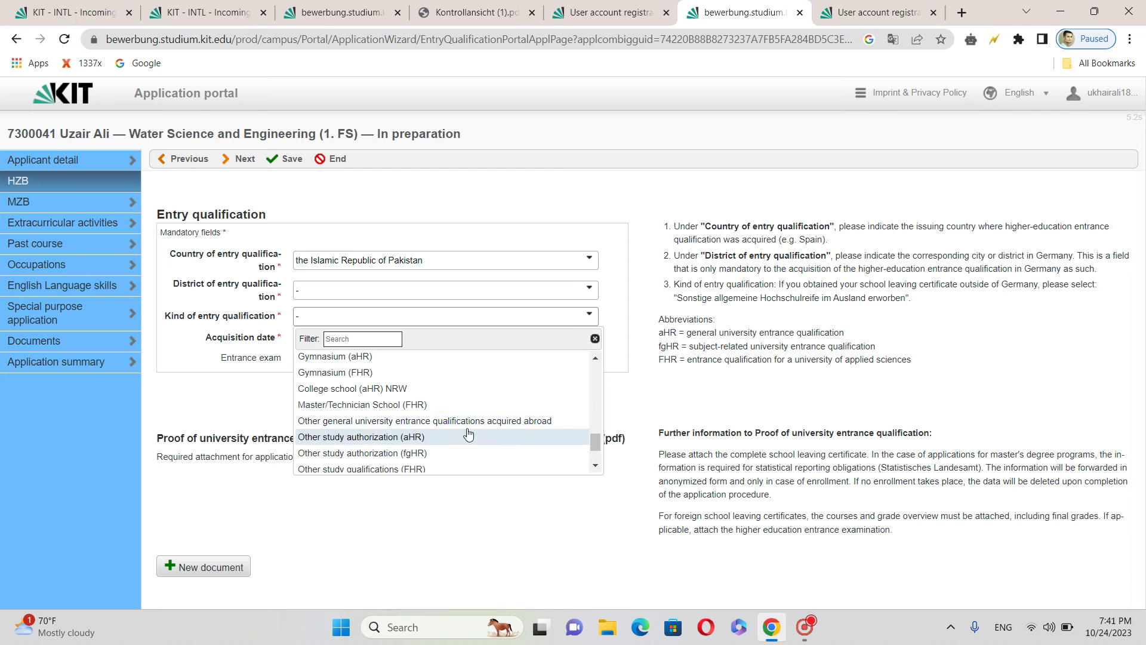
left_click(492, 422)
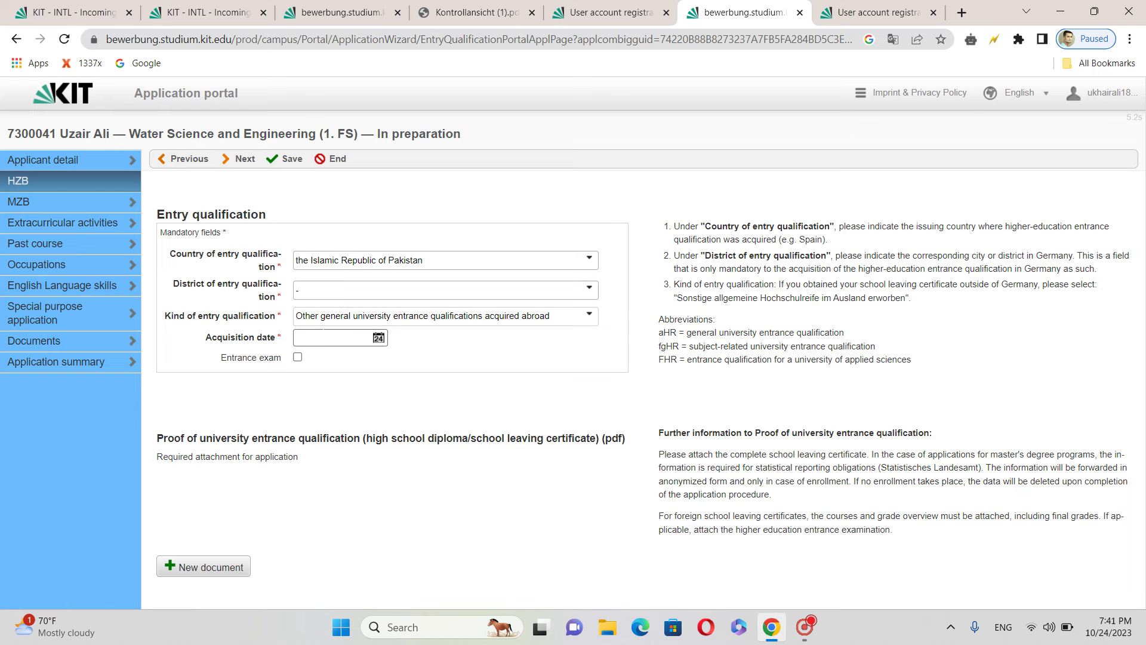
Step: Set the acquisition date of the entry qualification to 05/01/2015 in month/day/year format
left_click(344, 336)
left_click(341, 337)
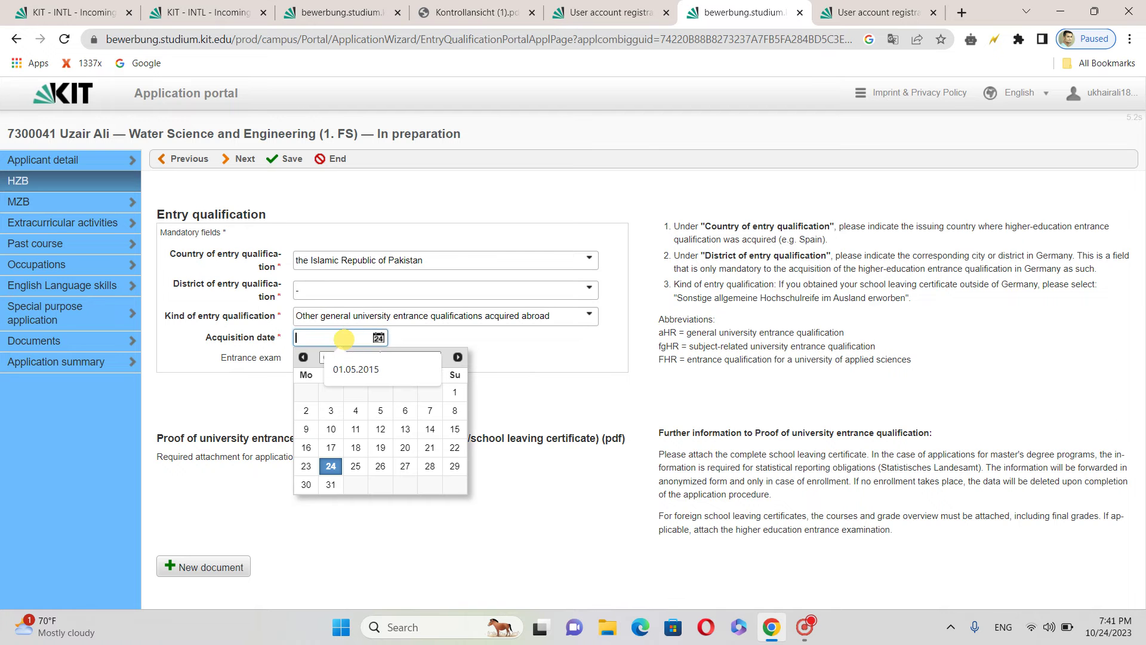
left_click(361, 368)
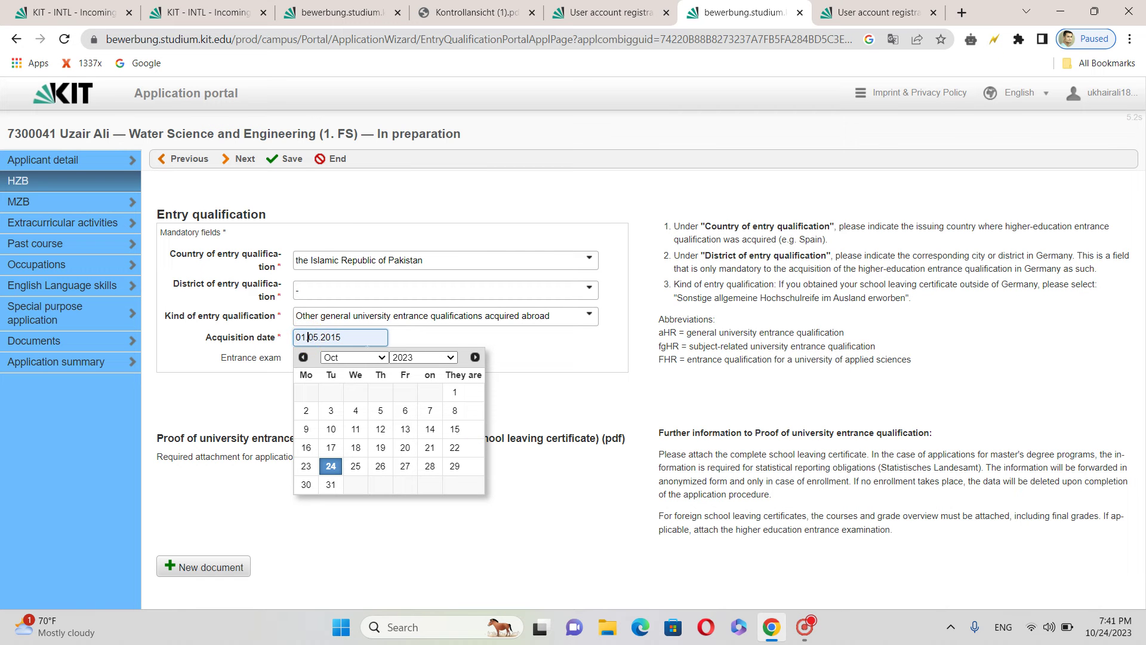
double_click(362, 336)
key("BackSpace")
type("05/01/")
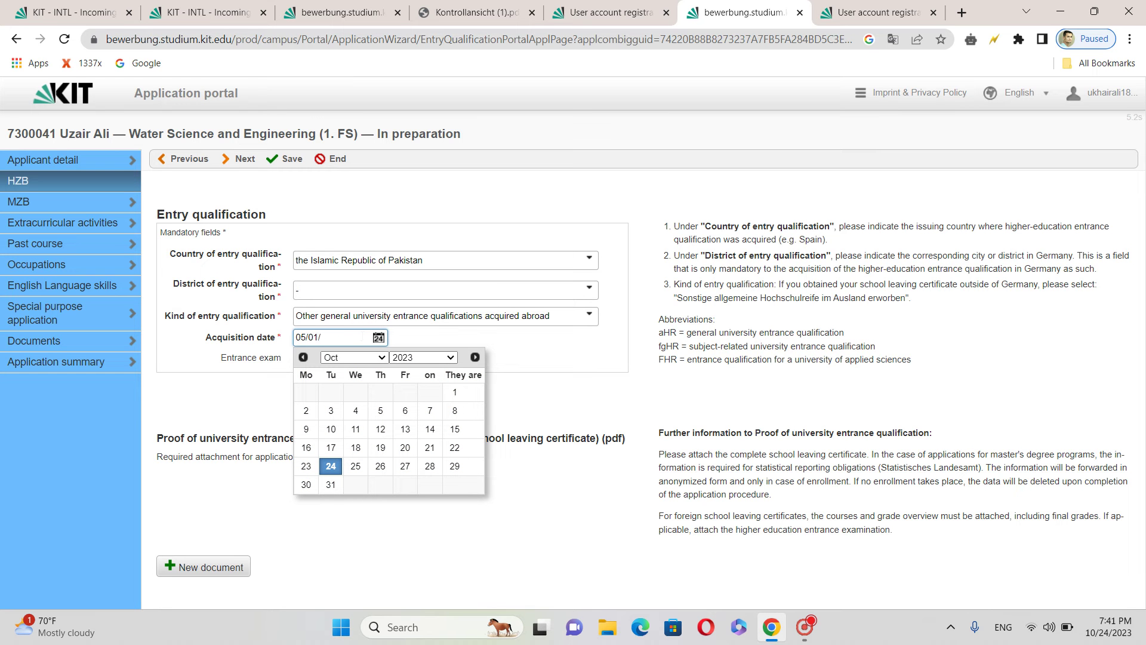
left_click(552, 400)
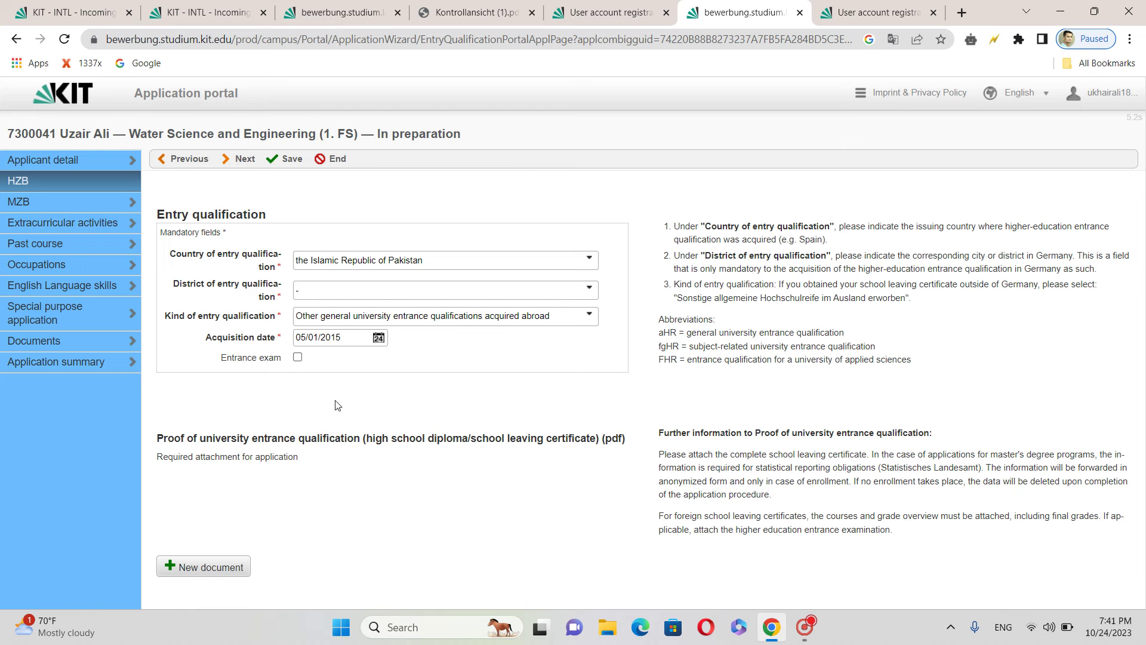
left_click(300, 394)
left_click(462, 507)
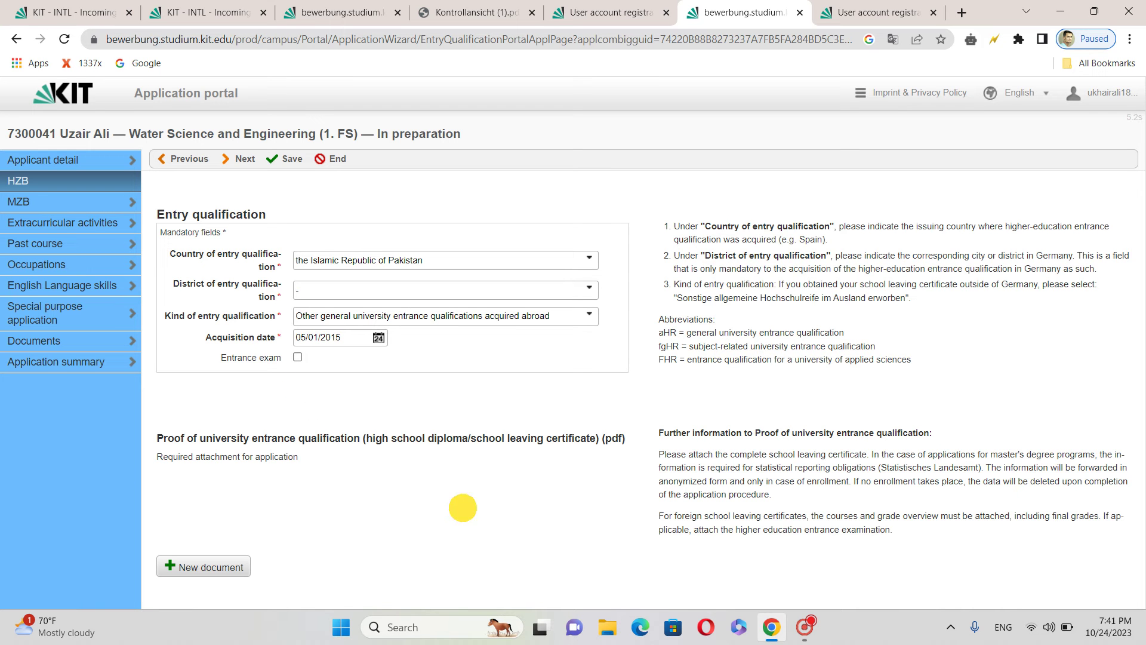
Step: Attach "Intermediate certificate.pdf" as a new document for the proof of university entrance qualification
left_click(205, 559)
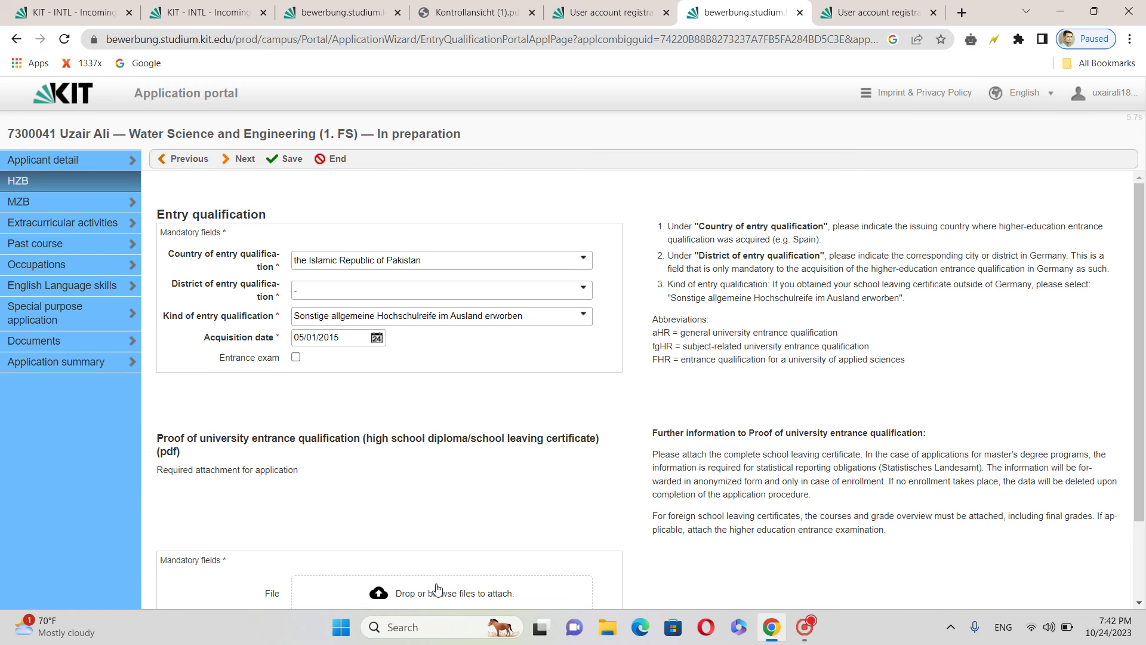
left_click(435, 591)
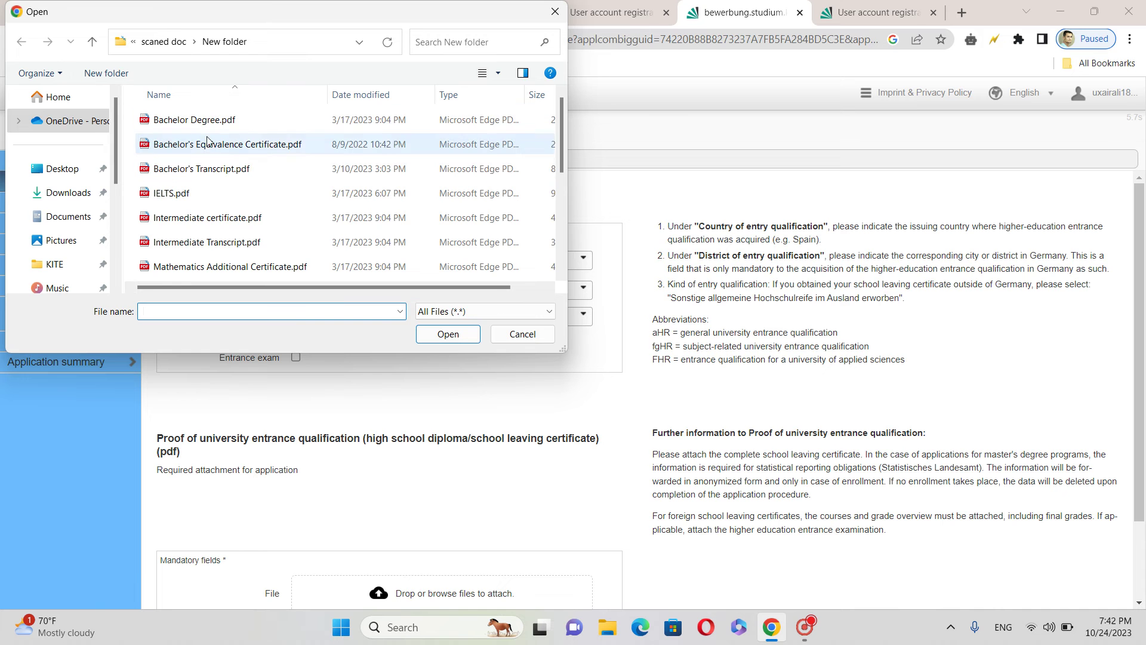
double_click(251, 221)
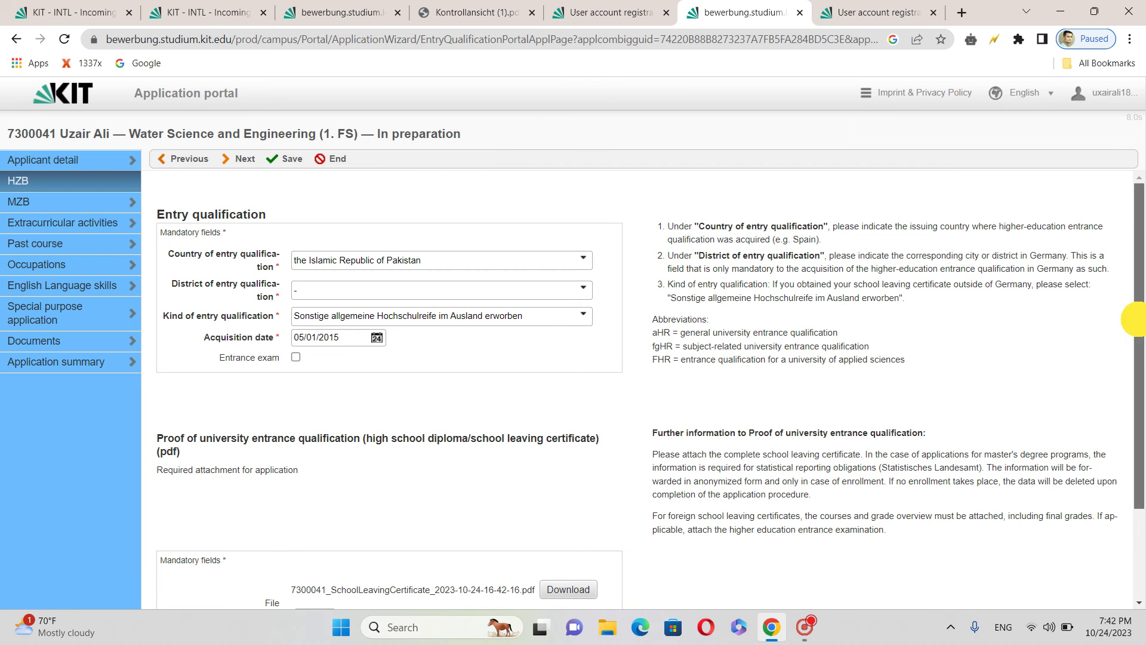
left_click_drag(1136, 250, 1137, 475)
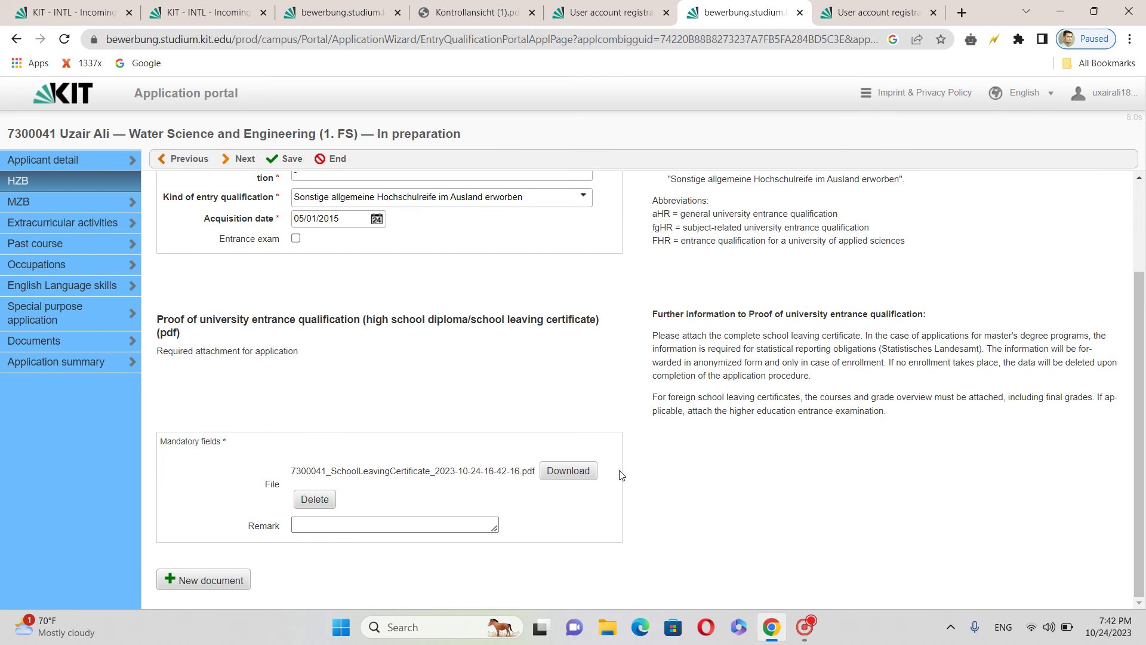
Step: Continue to the master entry qualification and set the admission notice country to the Islamic Republic of Pakistan and the city/district to "-"
left_click(246, 160)
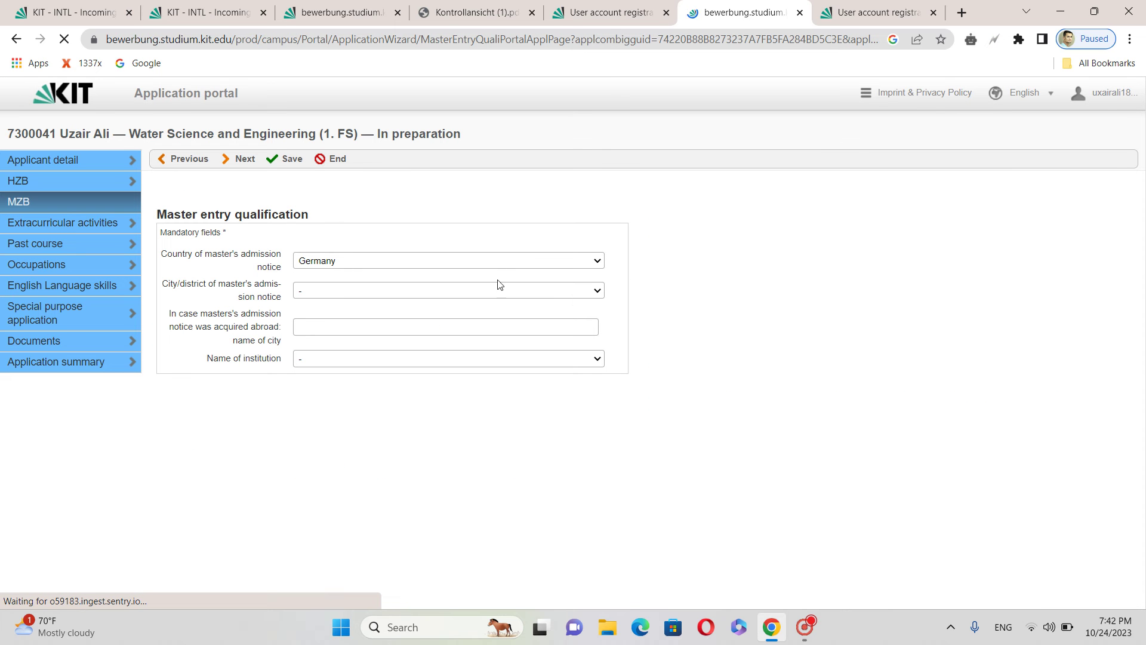
left_click(454, 263)
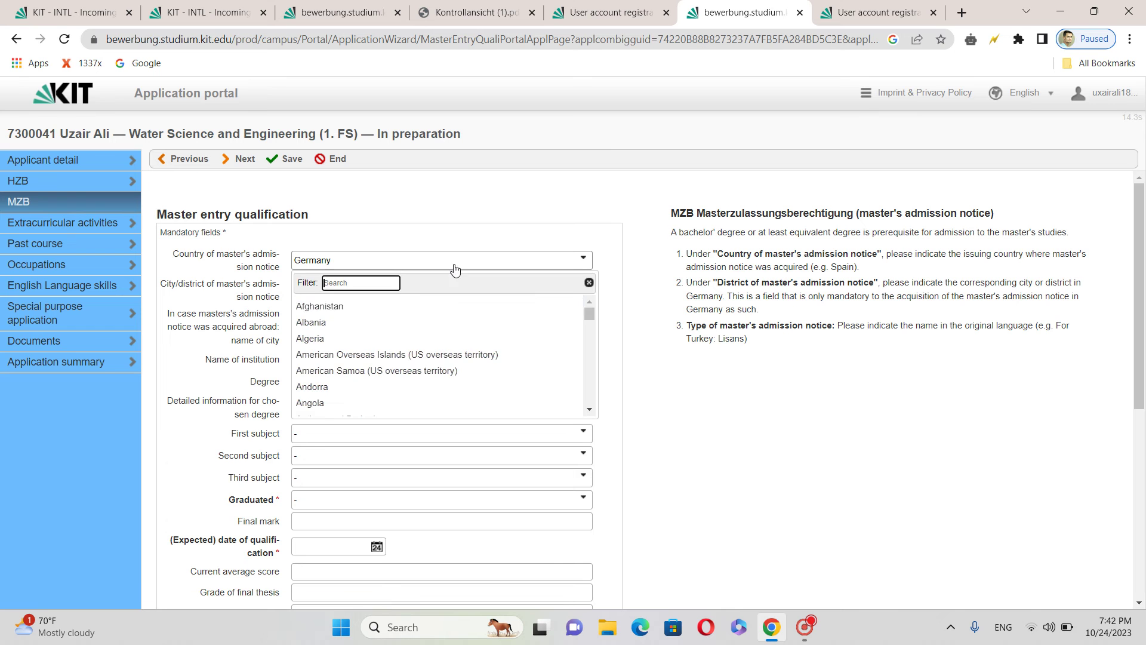
left_click(370, 285)
type("pakis")
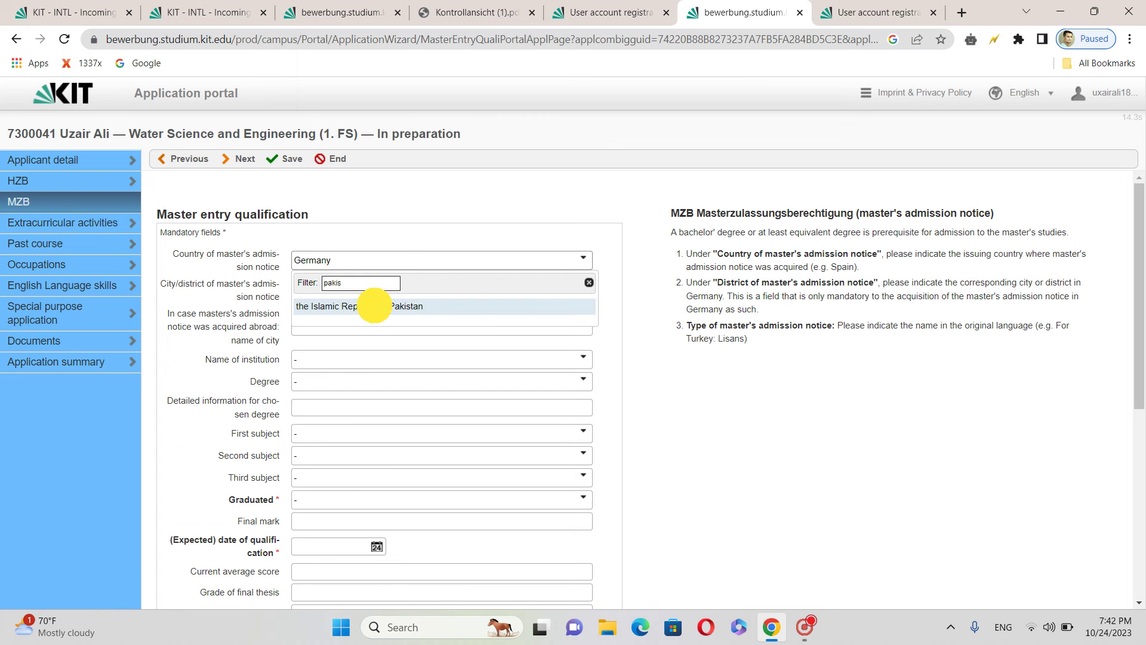
left_click(376, 306)
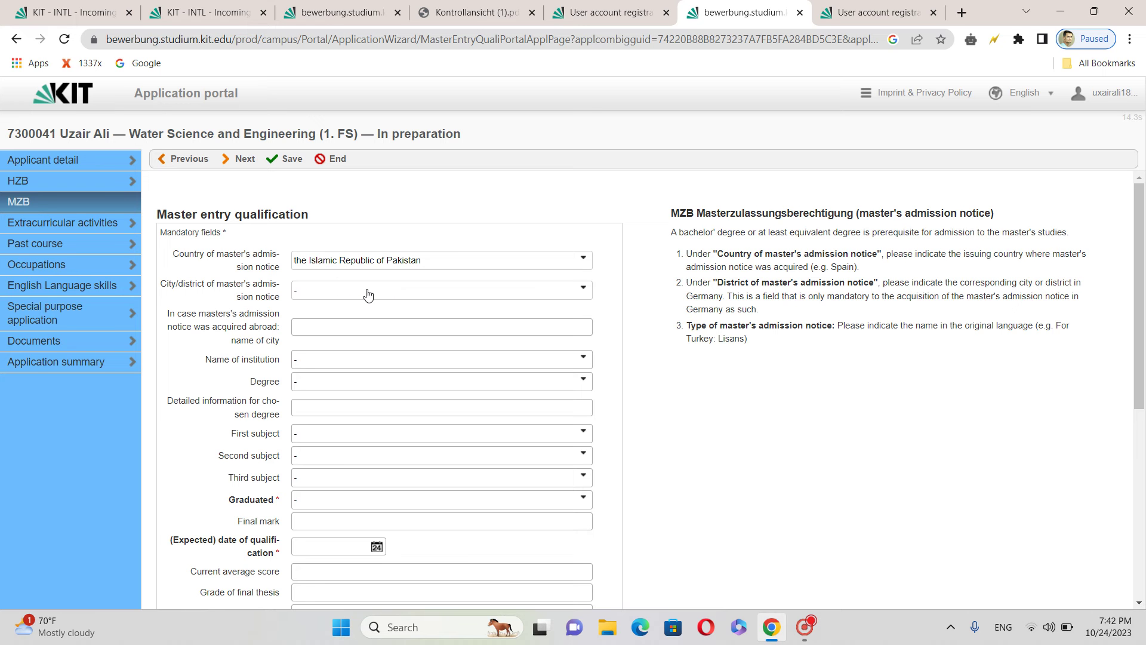
left_click(392, 292)
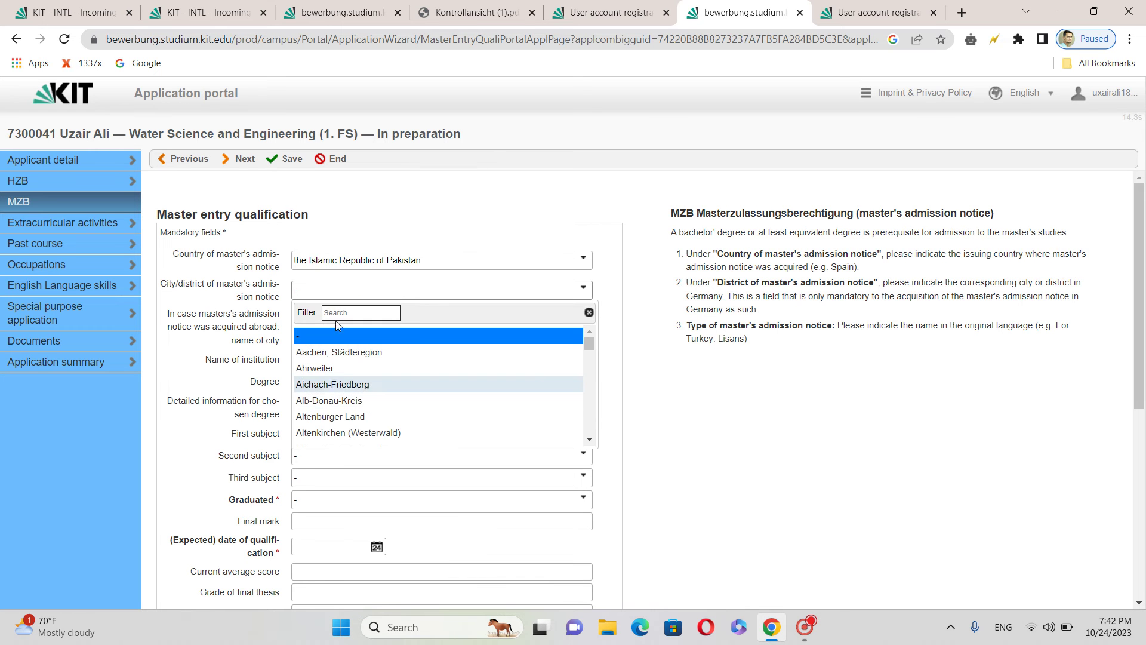
left_click(332, 338)
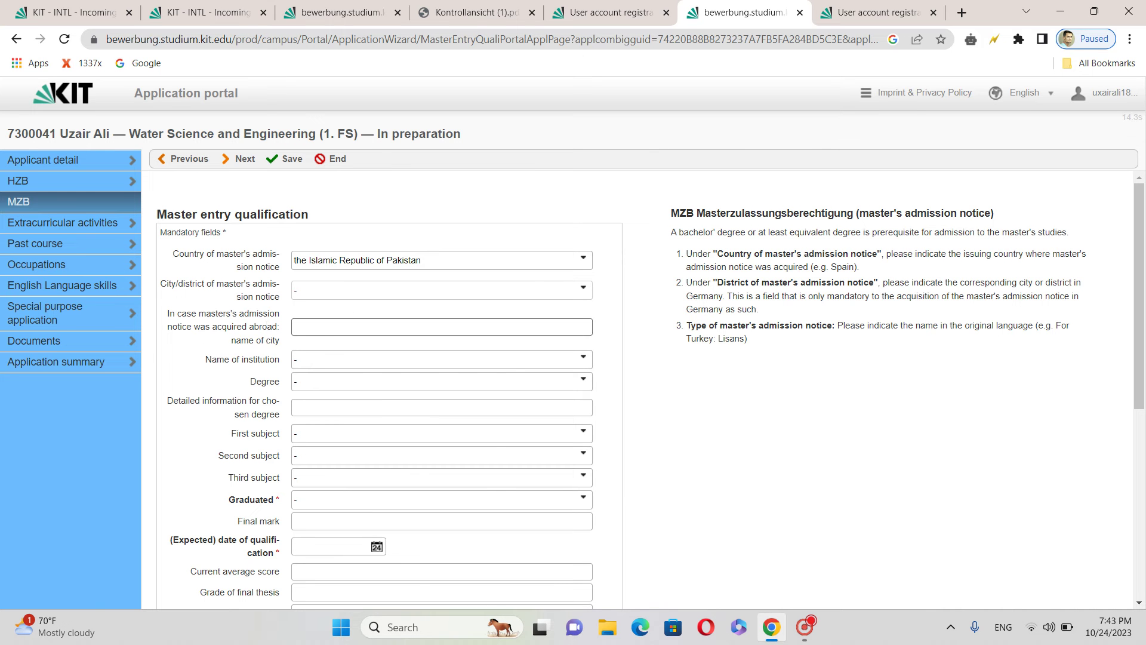
Step: Enter Abbottabad as the name of the city abroad where the master's admission notice was acquired
left_click(303, 326)
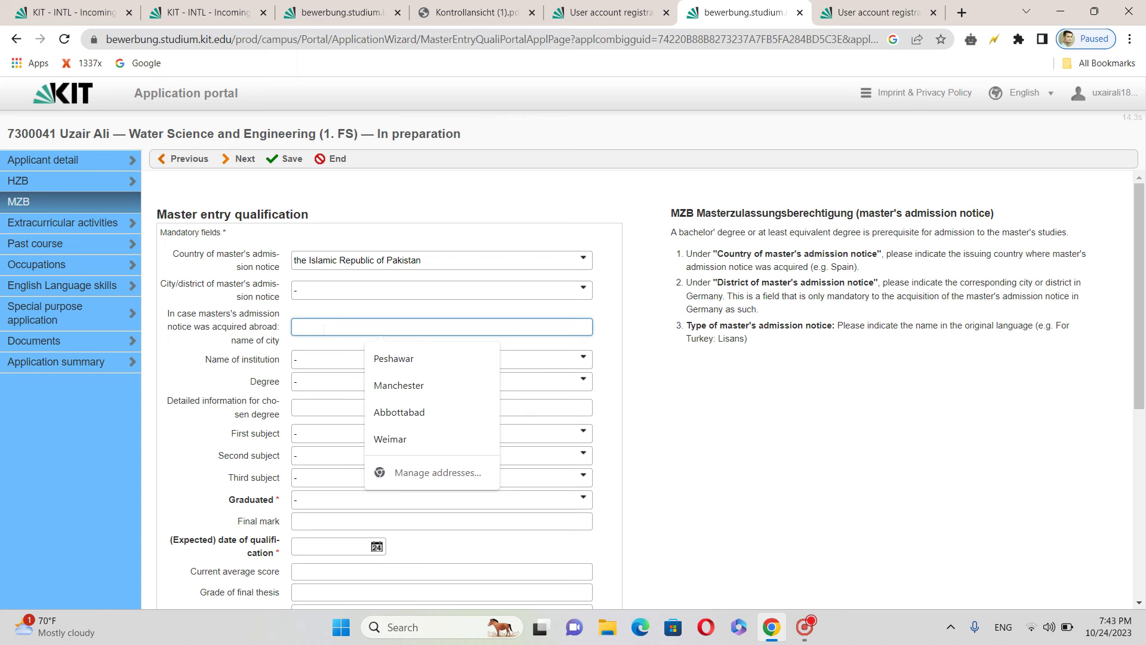
type("a")
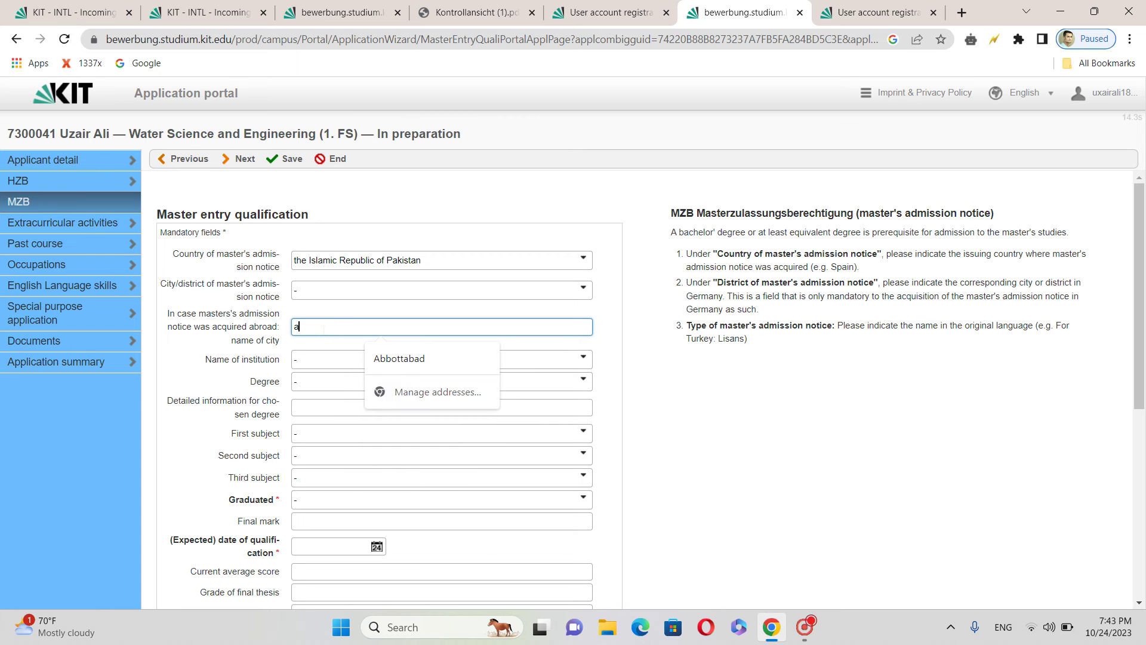
left_click(443, 361)
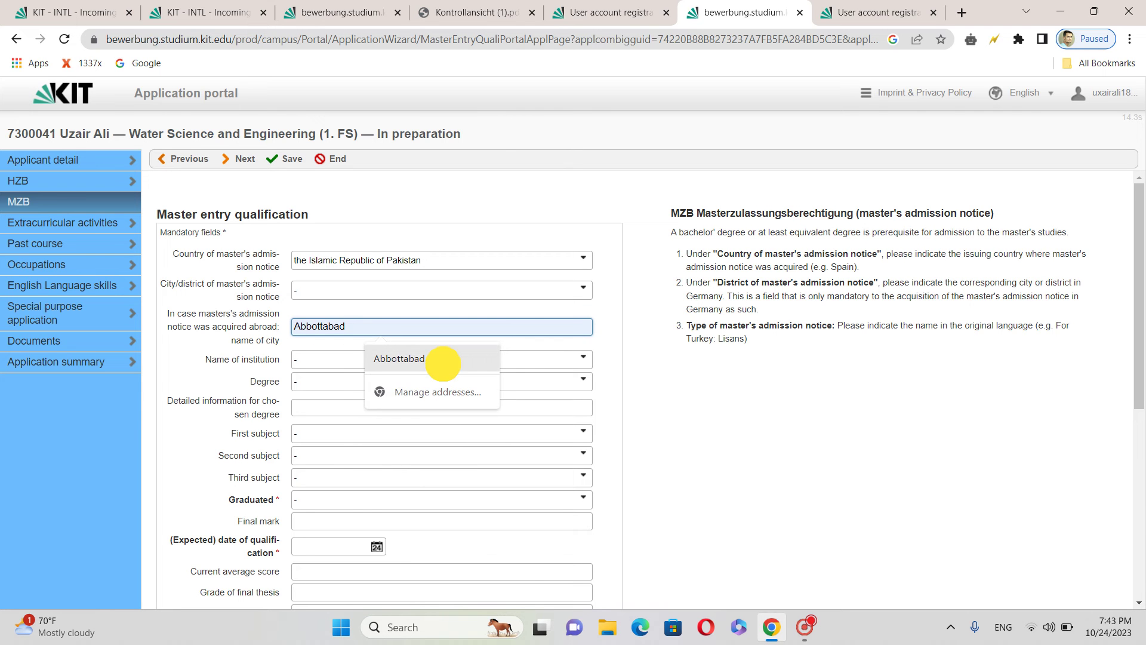
Step: Choose COMSATS Institute of Information Technology (CIIT) as the name of institution for the master's admission notice
left_click(354, 365)
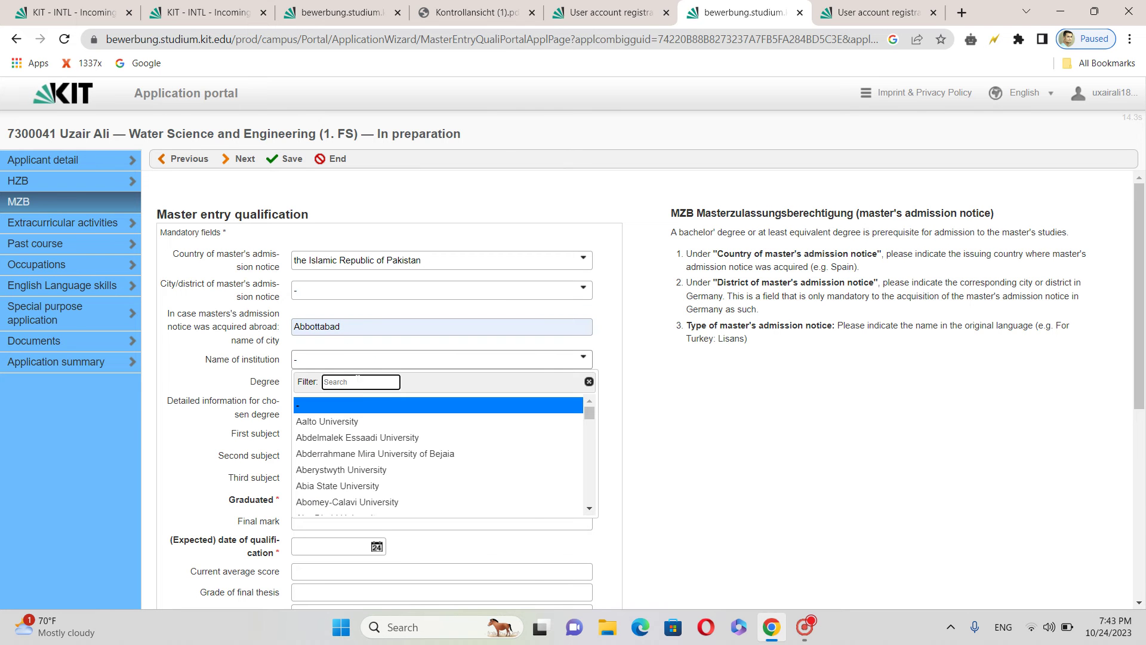
type("com")
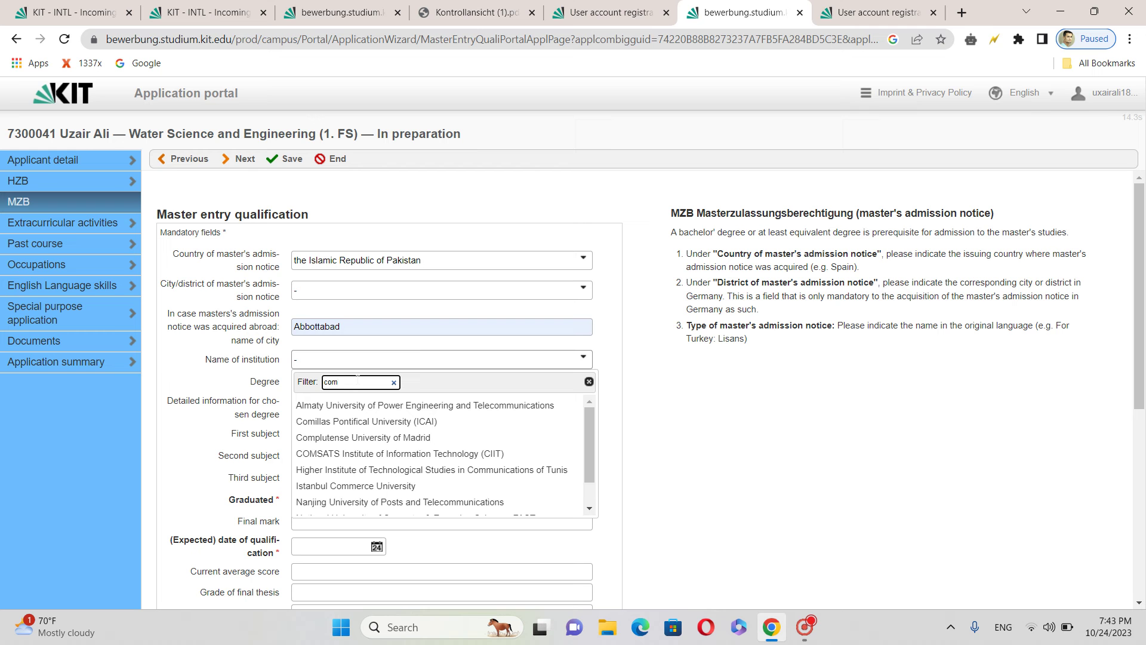
type("sa")
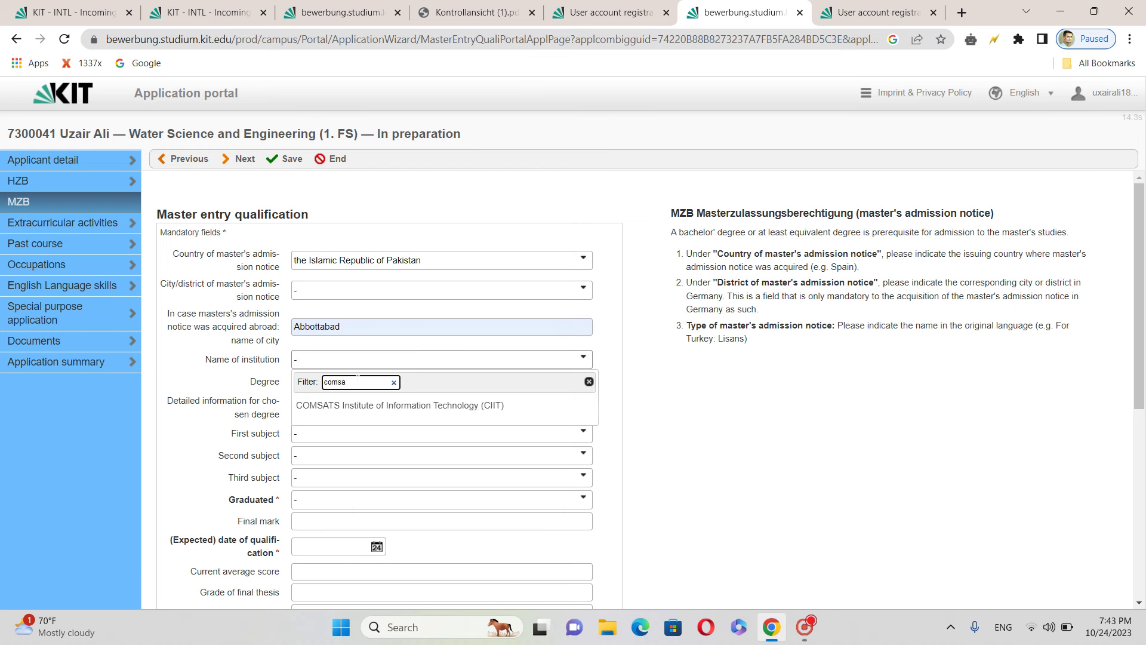
left_click(396, 405)
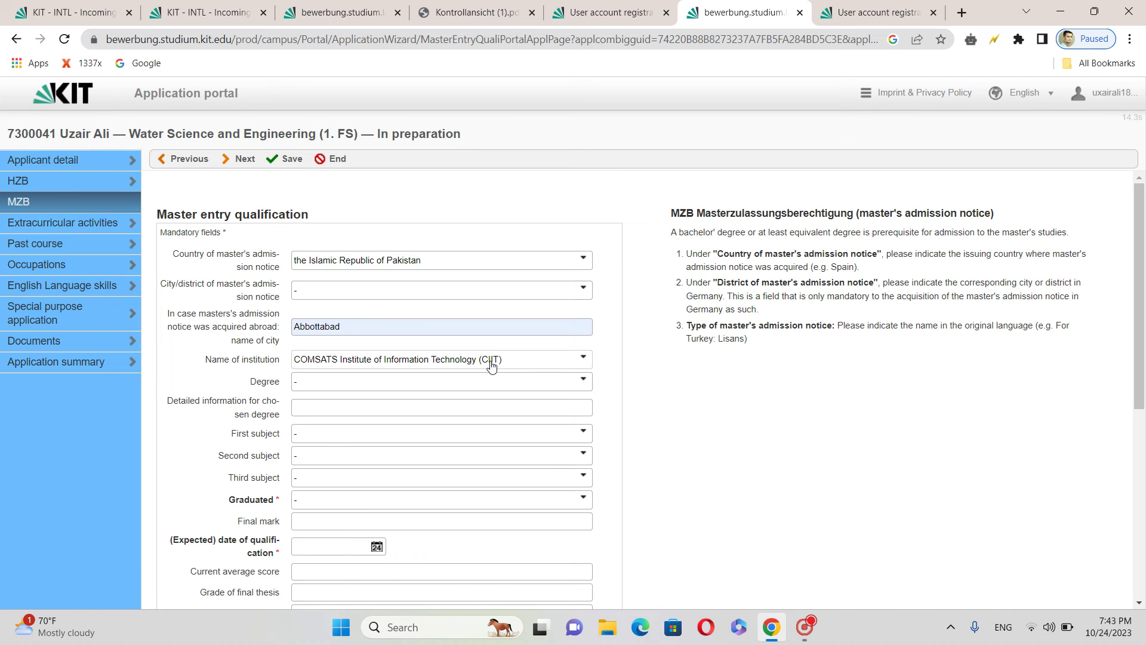
Step: Translate the application page into English so the German degree options can be read
left_click(407, 382)
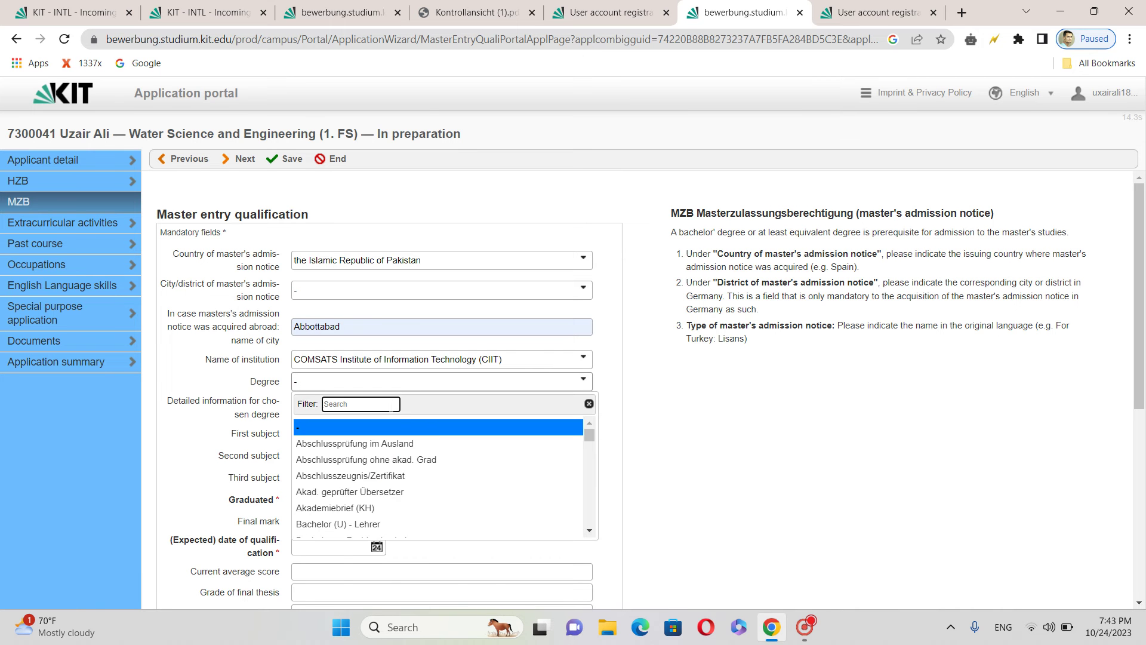
left_click(730, 458)
right_click(730, 458)
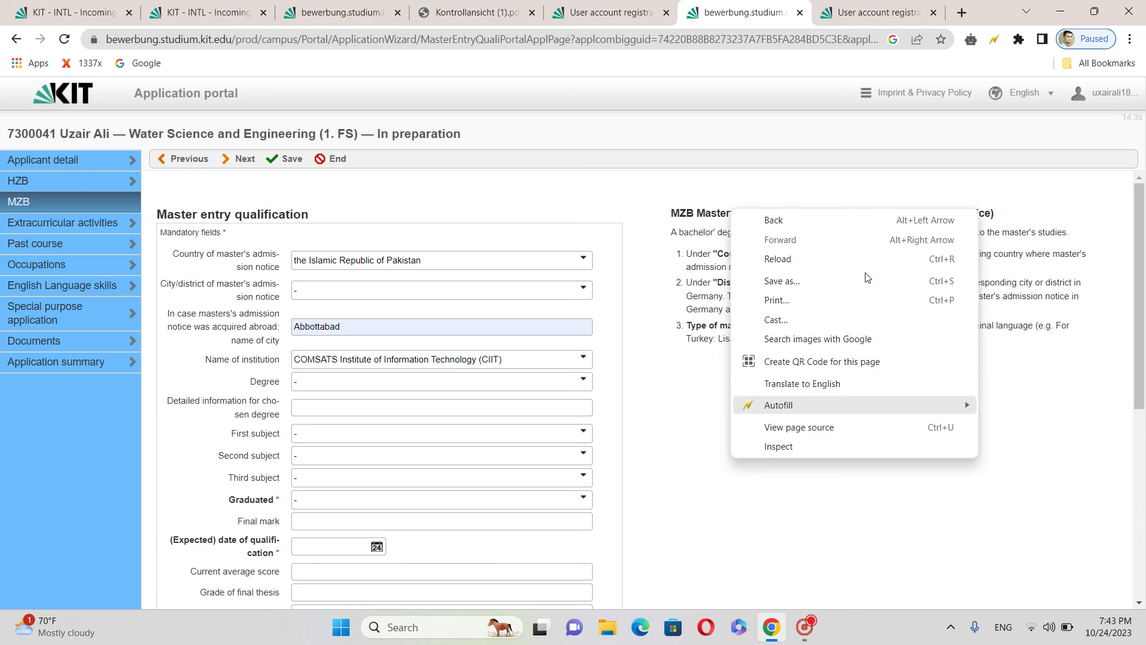
left_click(795, 383)
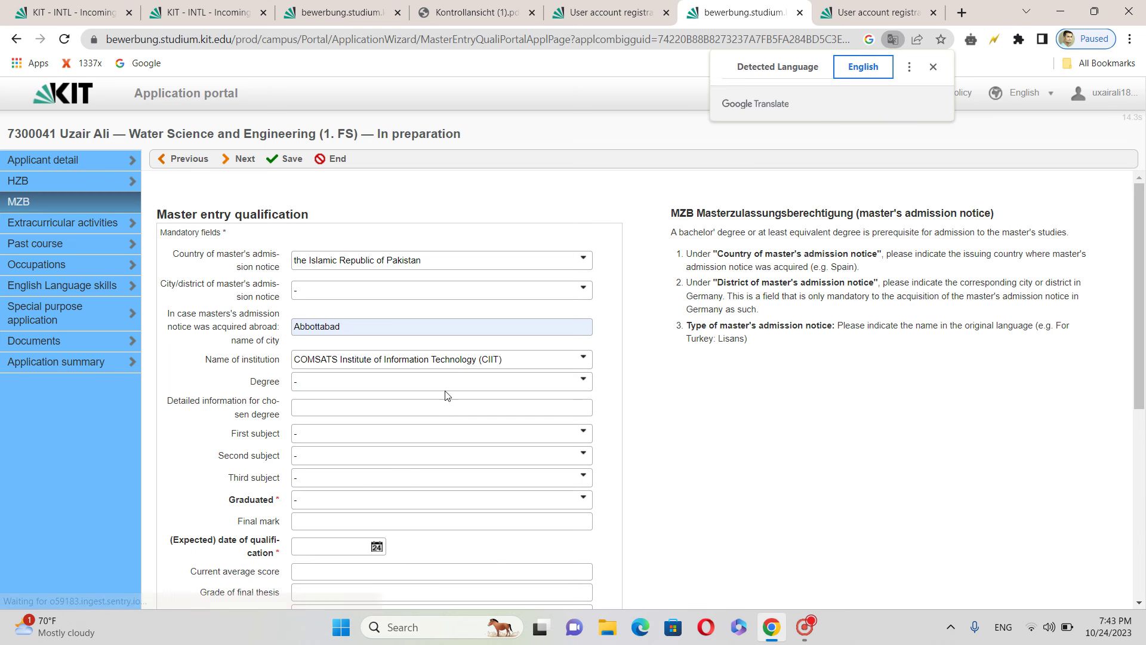
Step: Look through the available degree options and set the degree to Degree/certificate
left_click(468, 382)
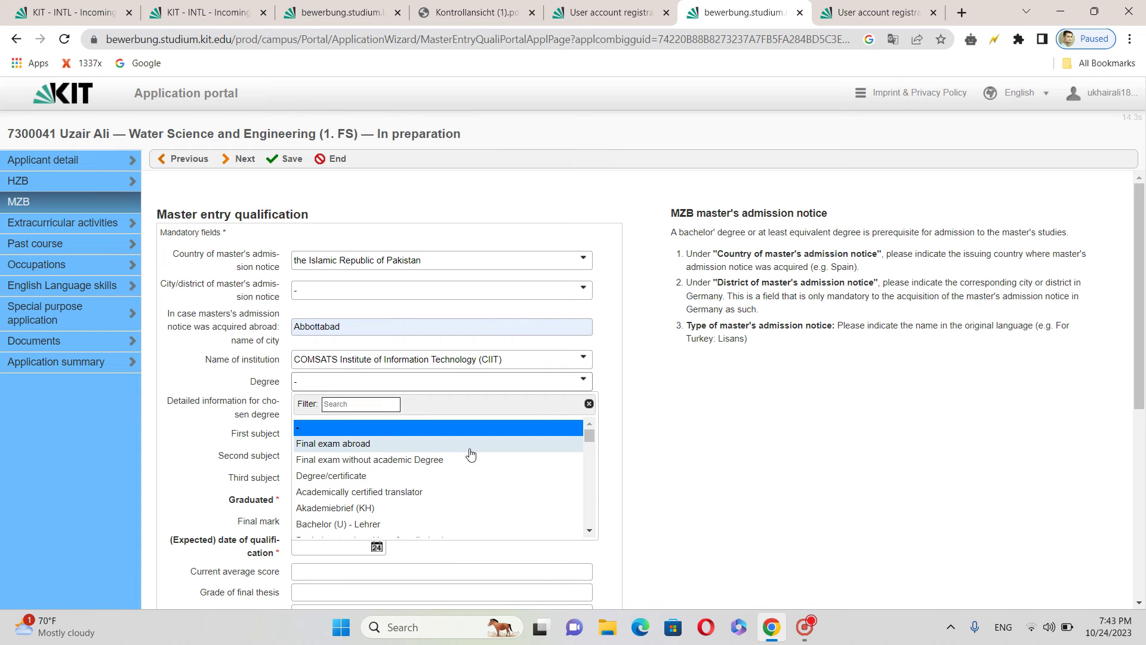
left_click(589, 533)
left_click(589, 533)
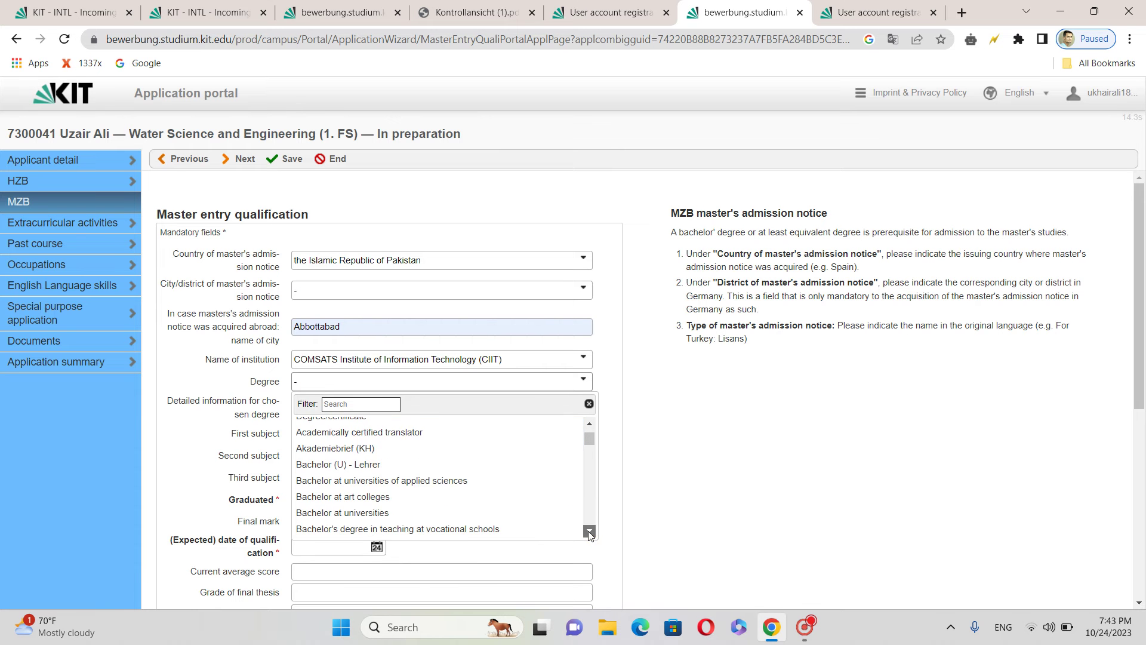
left_click(589, 533)
left_click(589, 533)
left_click(589, 531)
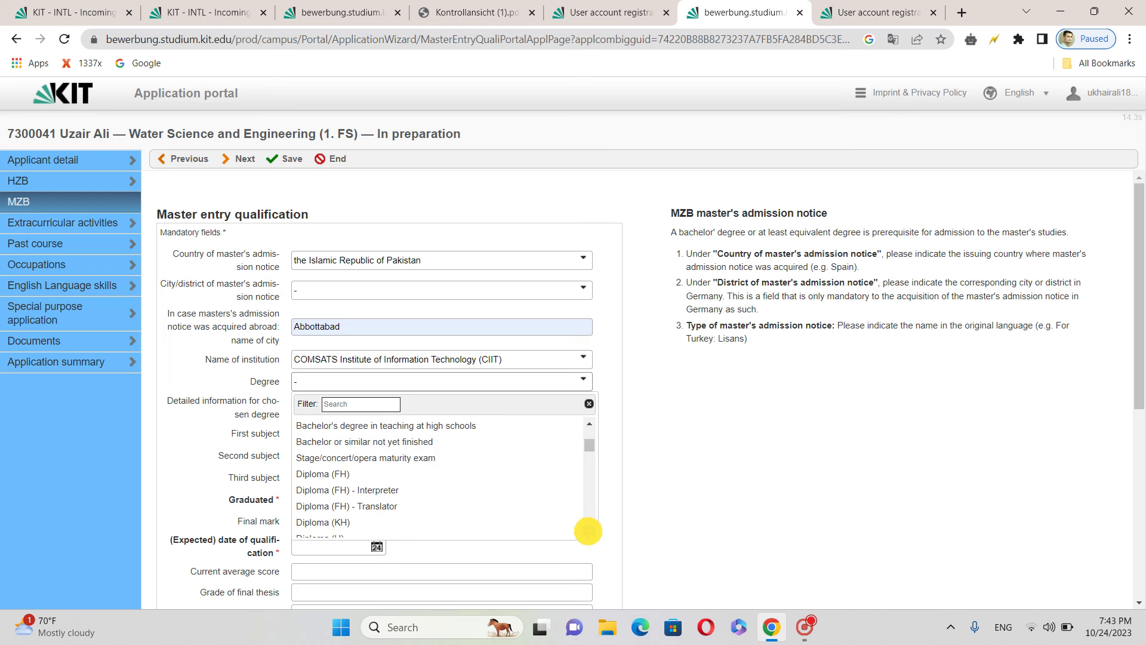
left_click(589, 532)
left_click(589, 531)
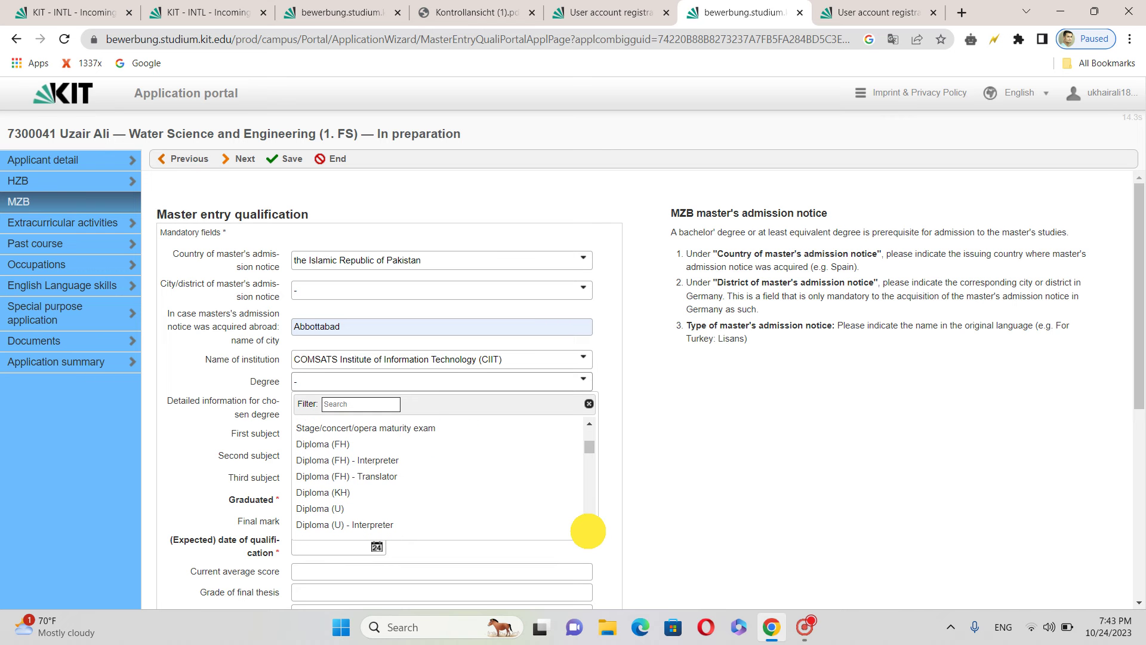
left_click(589, 531)
left_click(589, 531)
left_click(589, 531)
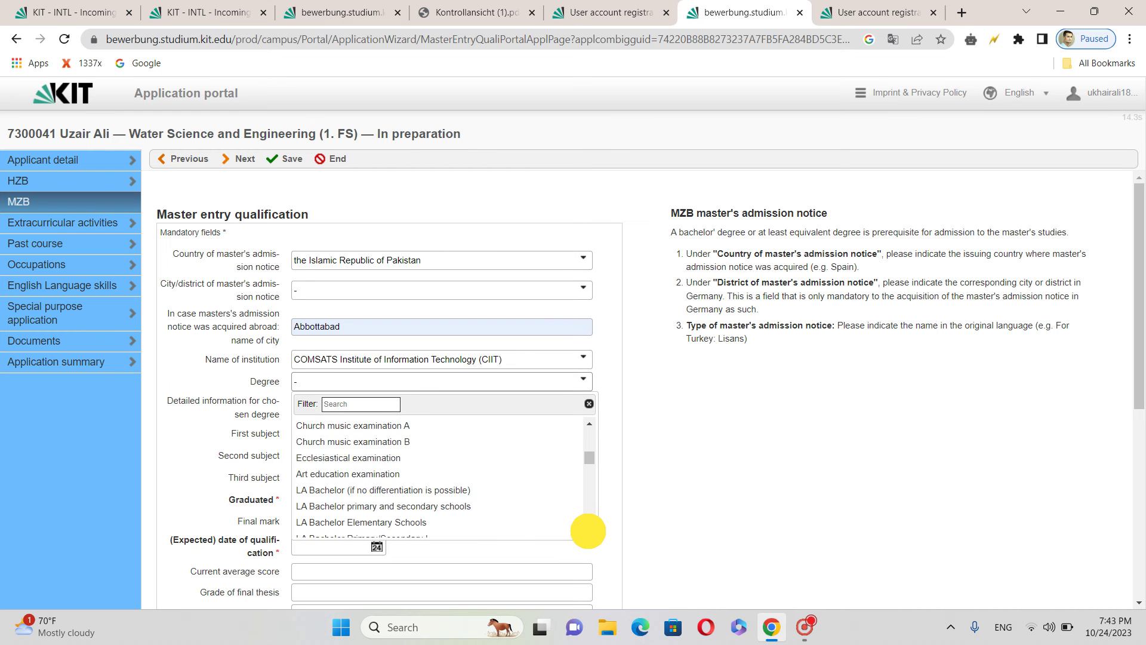
left_click(589, 531)
left_click(589, 531)
left_click(589, 531)
left_click(590, 532)
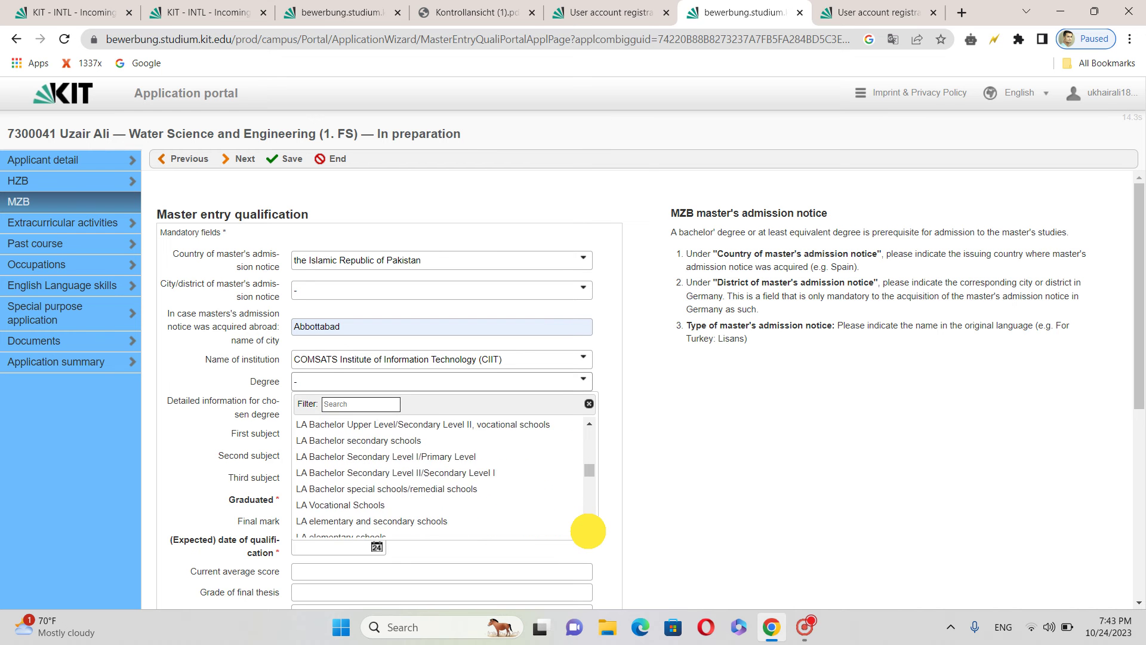
left_click(589, 531)
left_click(589, 531)
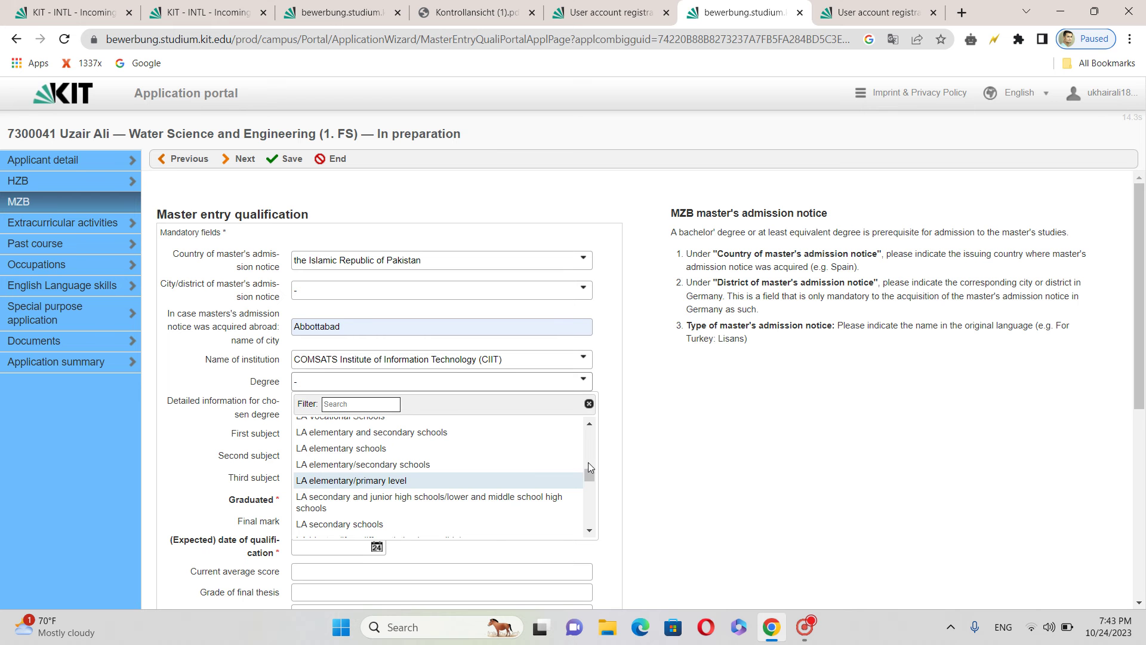
left_click_drag(589, 474, 586, 437)
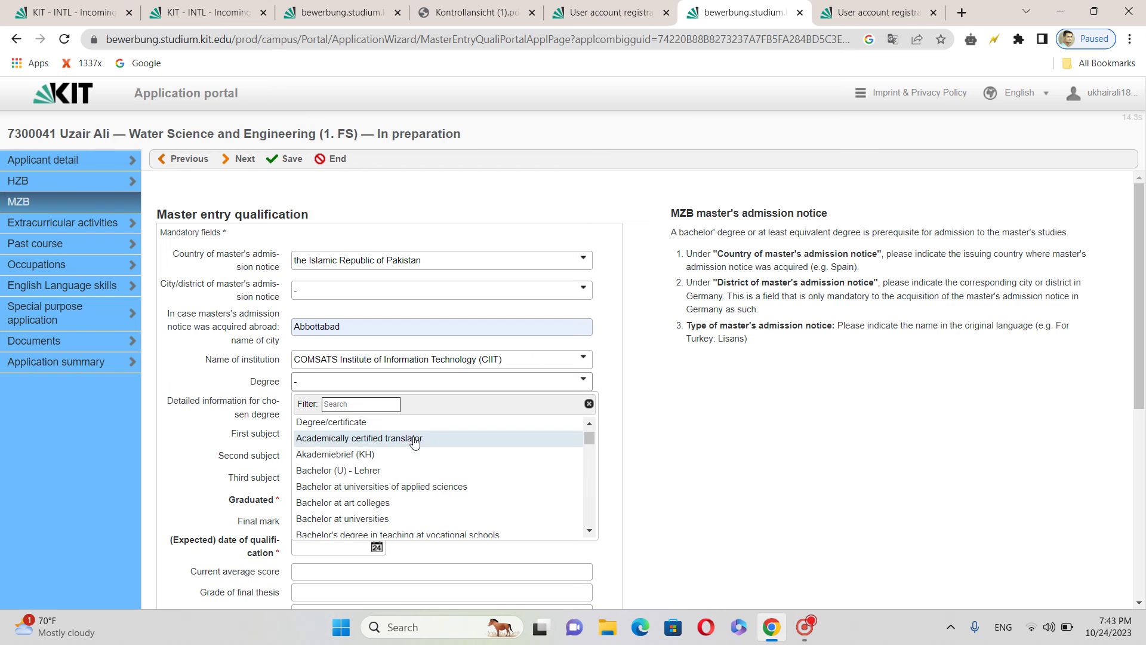
left_click(373, 426)
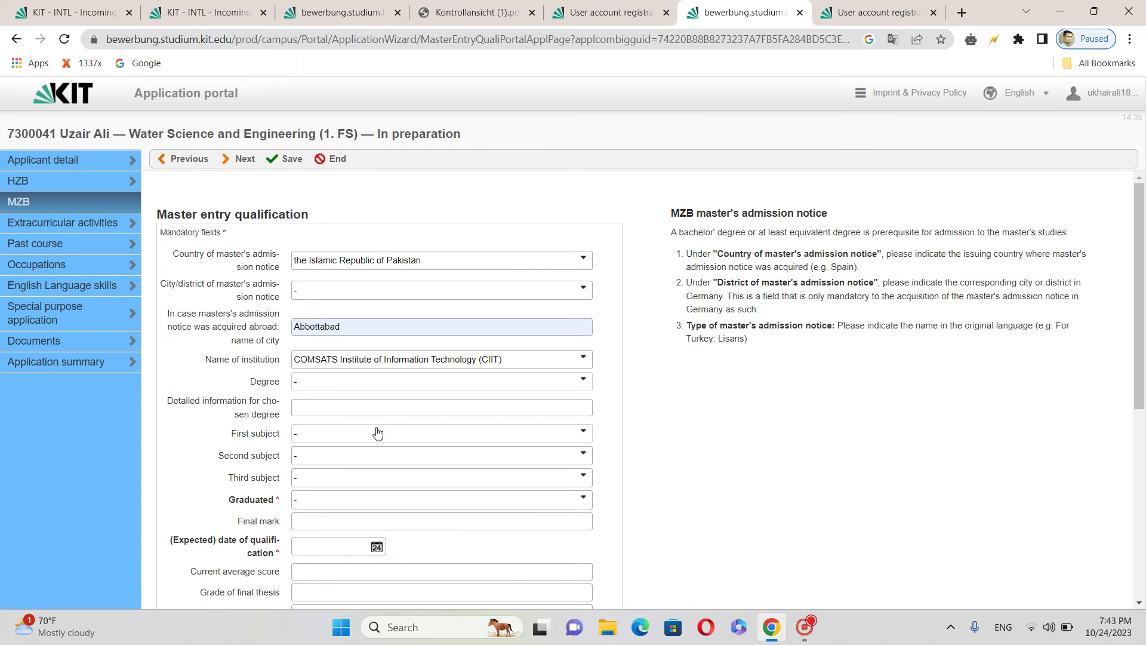
Step: Enter "Bachelor of Science in Civil Engineering" as the detailed information for the chosen degree
left_click(327, 406)
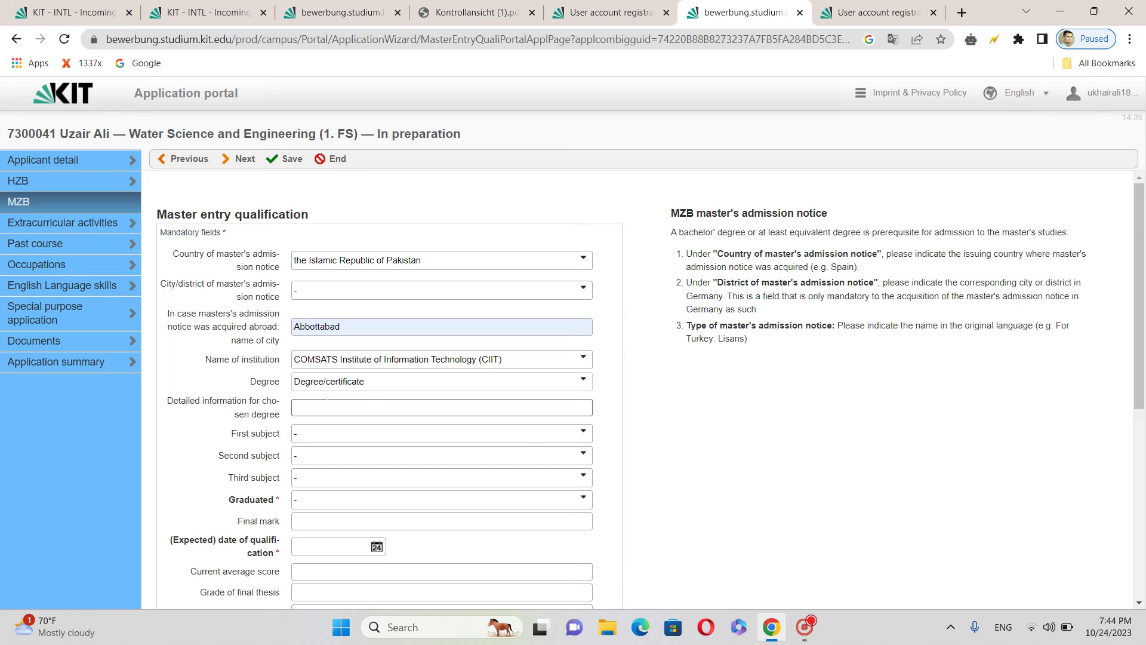
left_click(327, 406)
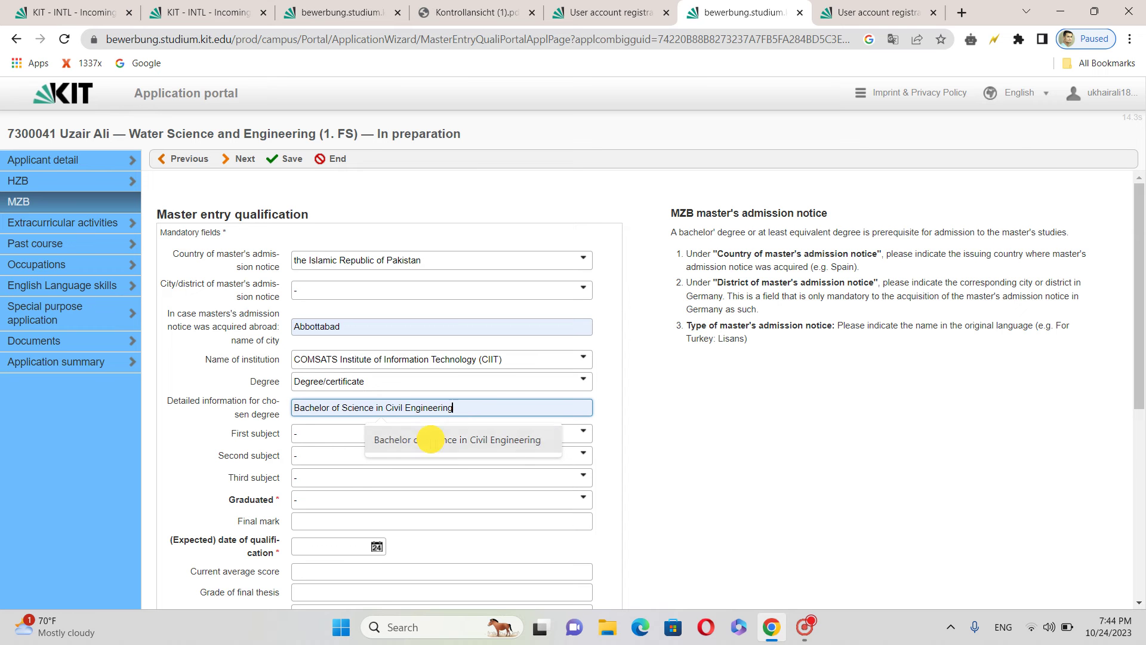
left_click(431, 441)
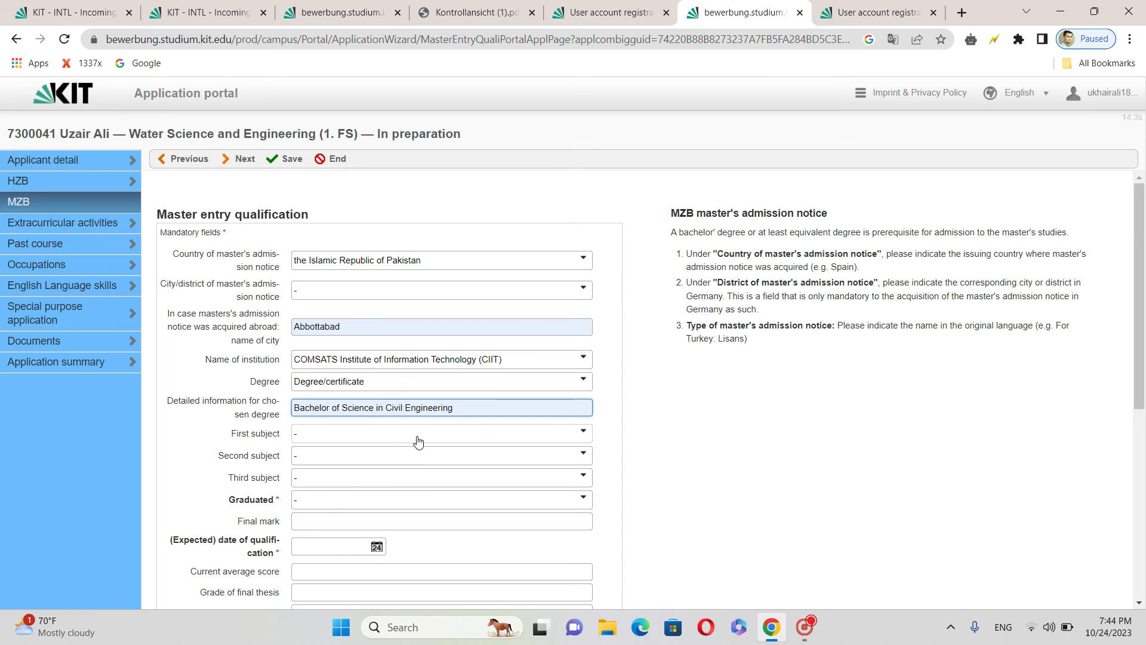
Step: Filter the first subject options for "Civ" and choose Civil engineering
left_click(415, 436)
left_click(374, 455)
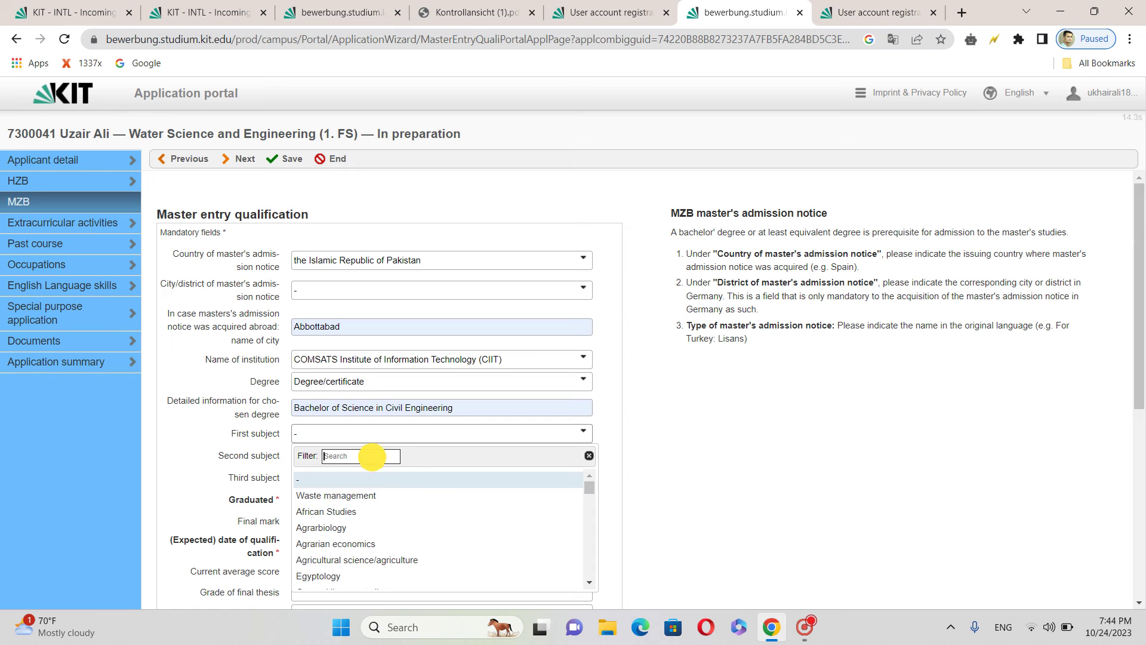
type("C")
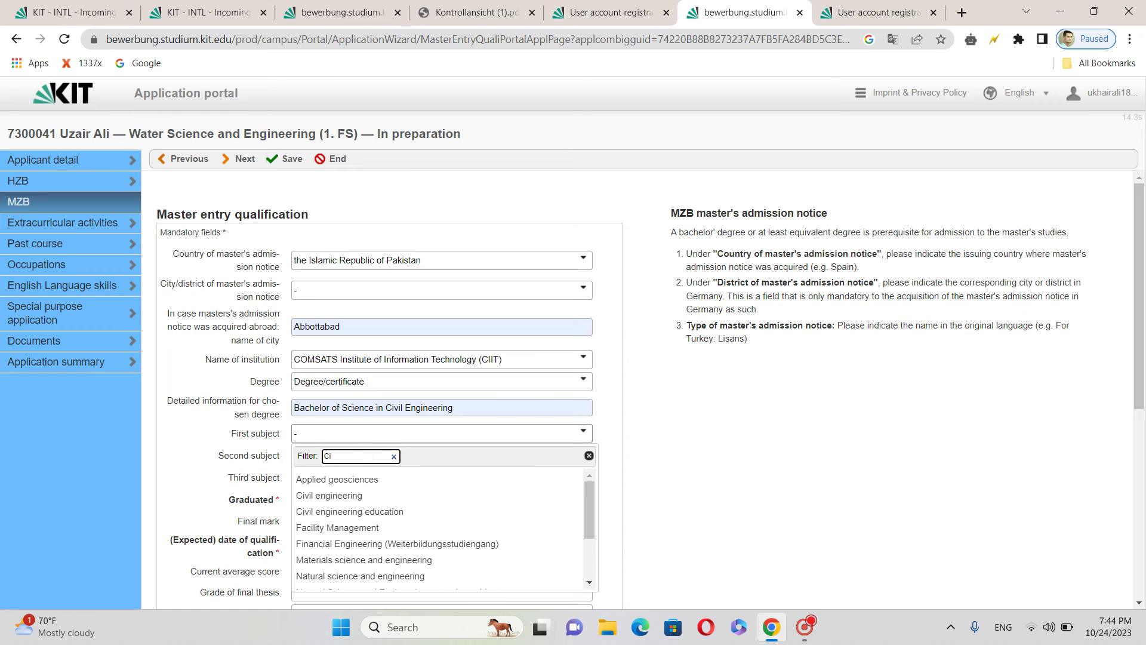
type("i")
key("BackSpace")
type("v")
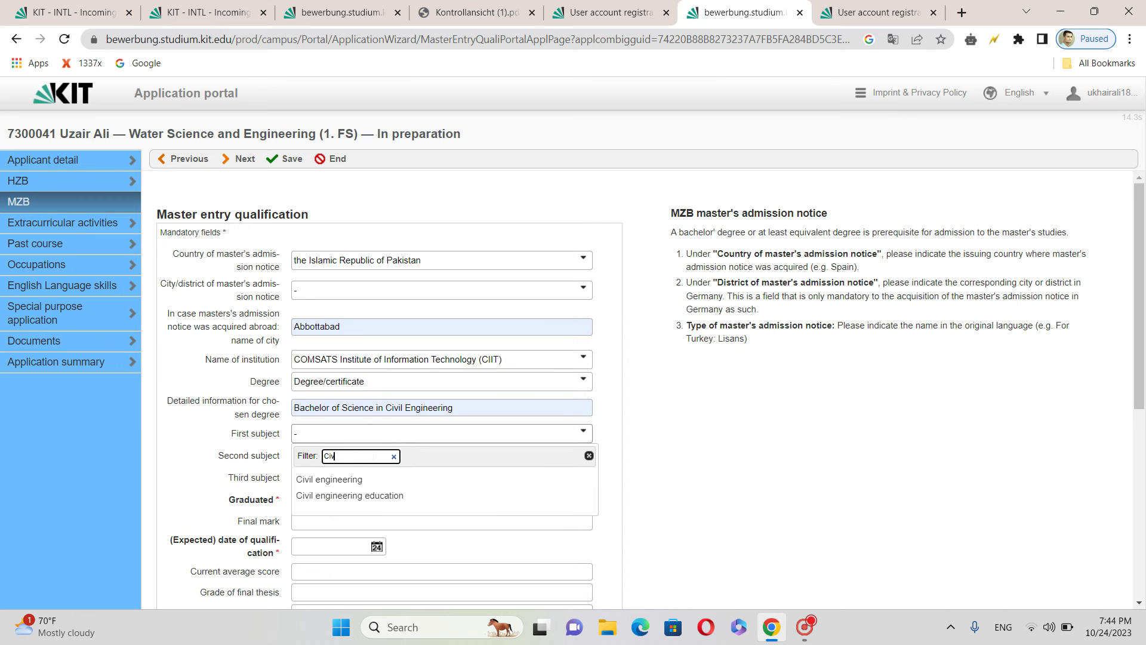
left_click(341, 480)
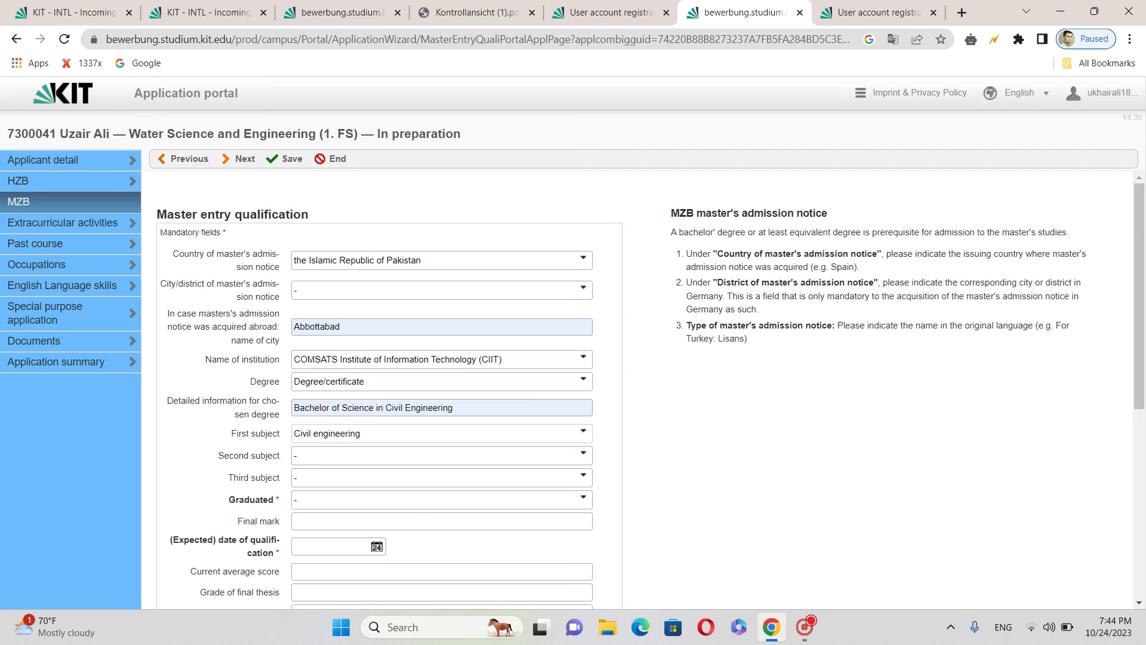
Step: Set Graduated to "The course of studies has been/is being completed." and enter 2,8 as the final mark
left_click(364, 506)
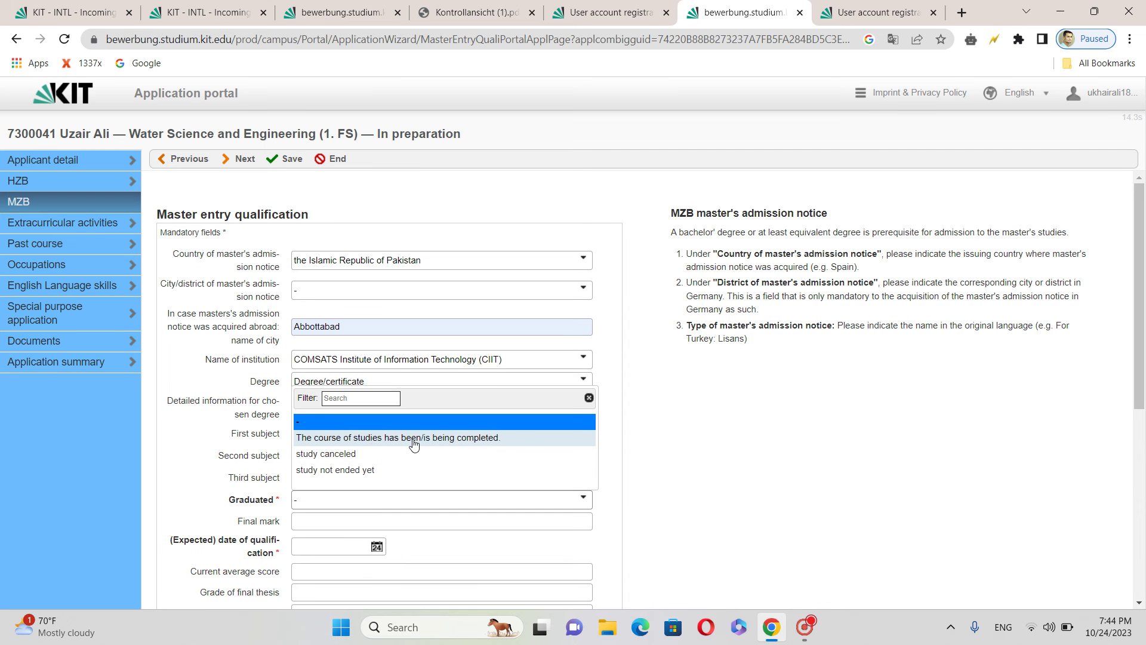
left_click(462, 441)
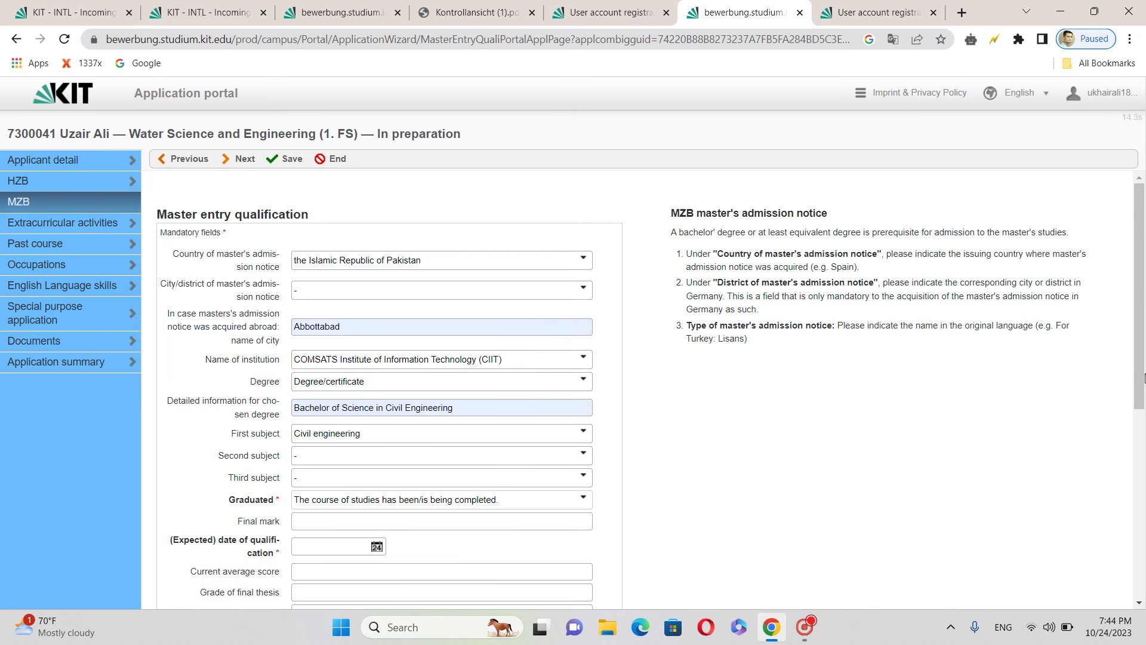
left_click_drag(1140, 382, 1134, 448)
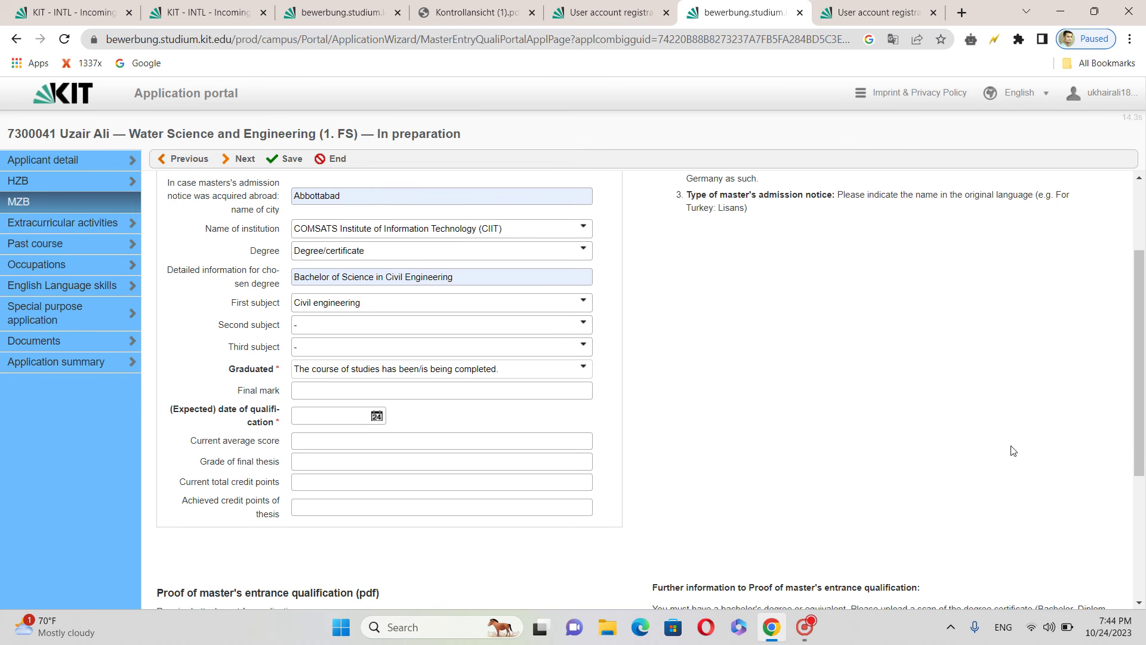
left_click(375, 391)
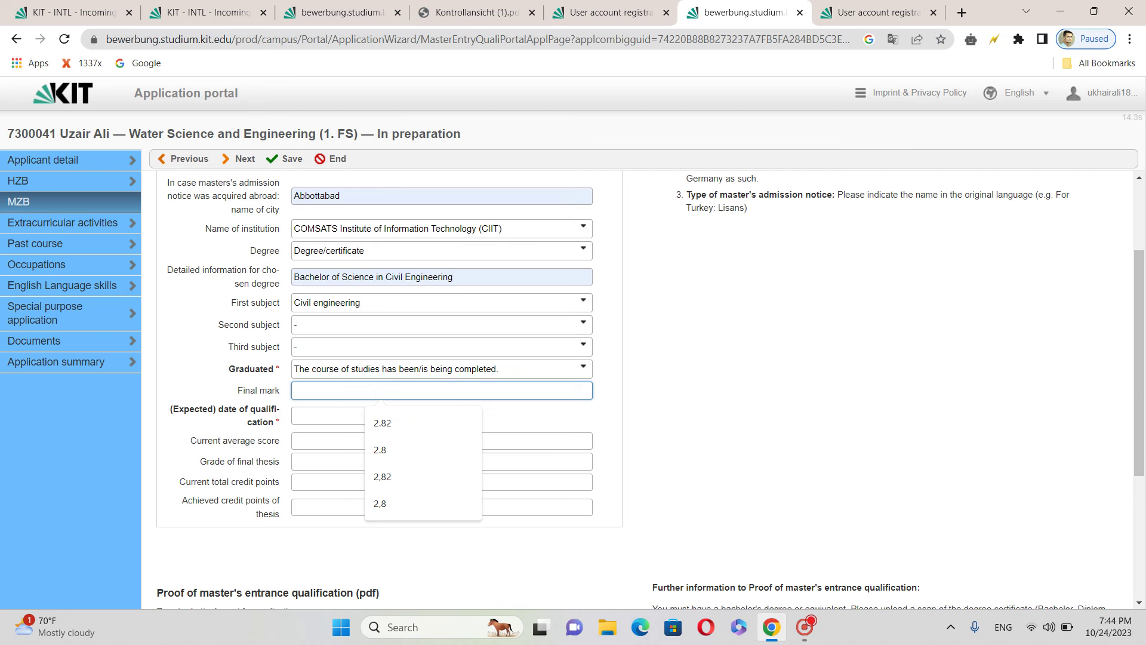
type("2.")
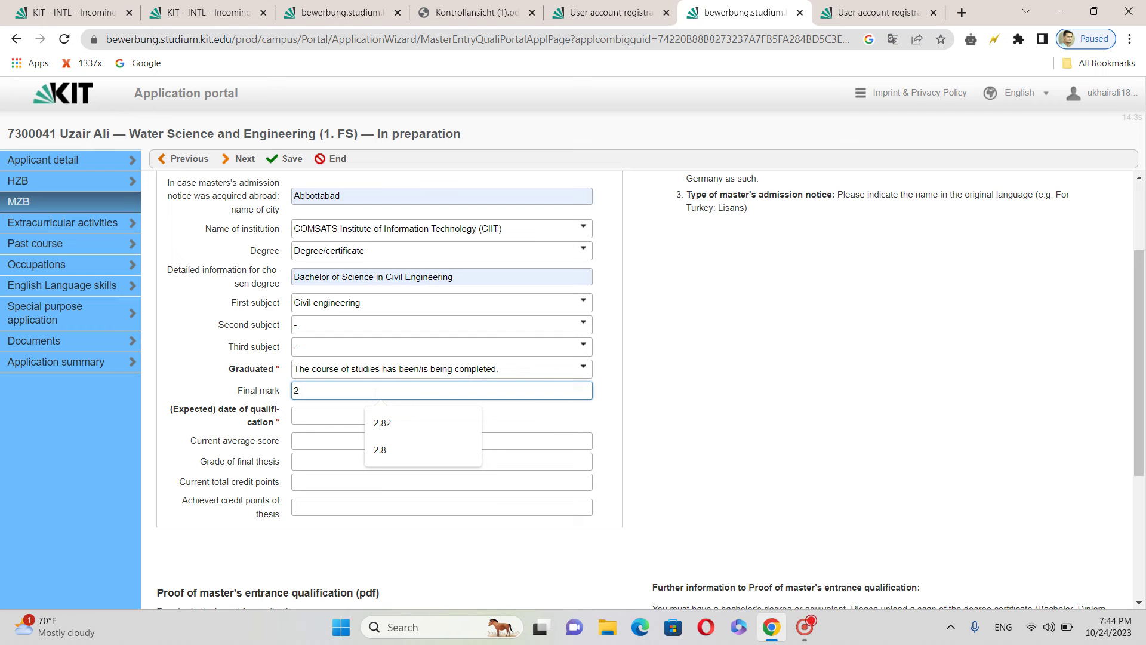
type(",8")
Step: Set the (expected) date of qualification to 10/08/2020
left_click(336, 416)
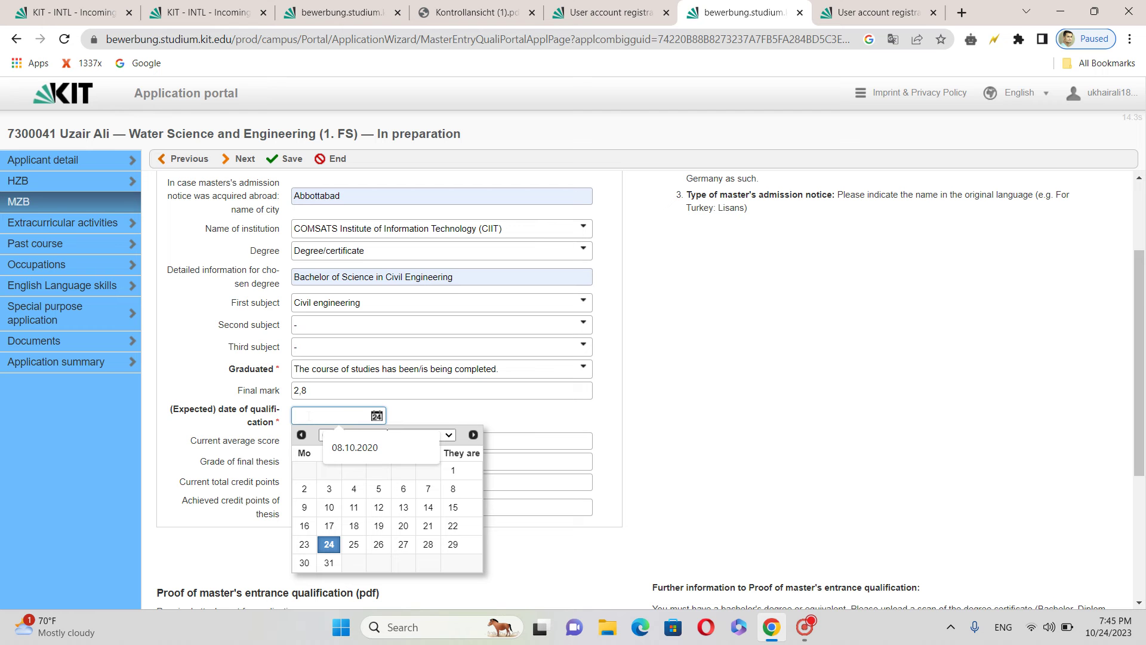
type("10")
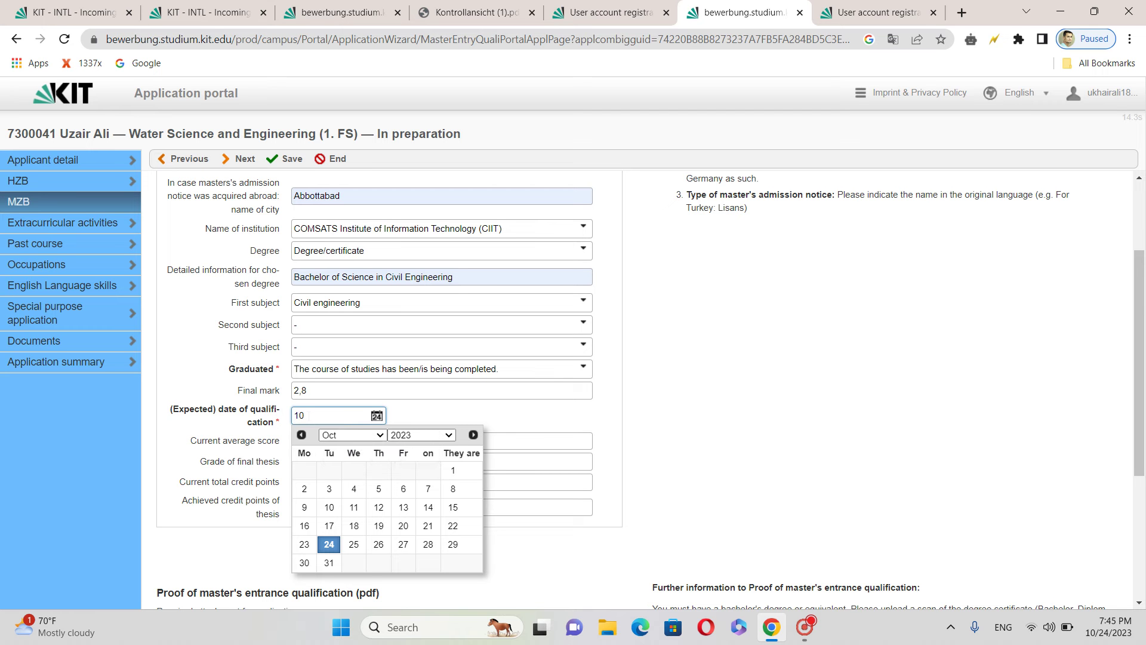
type("/08/202")
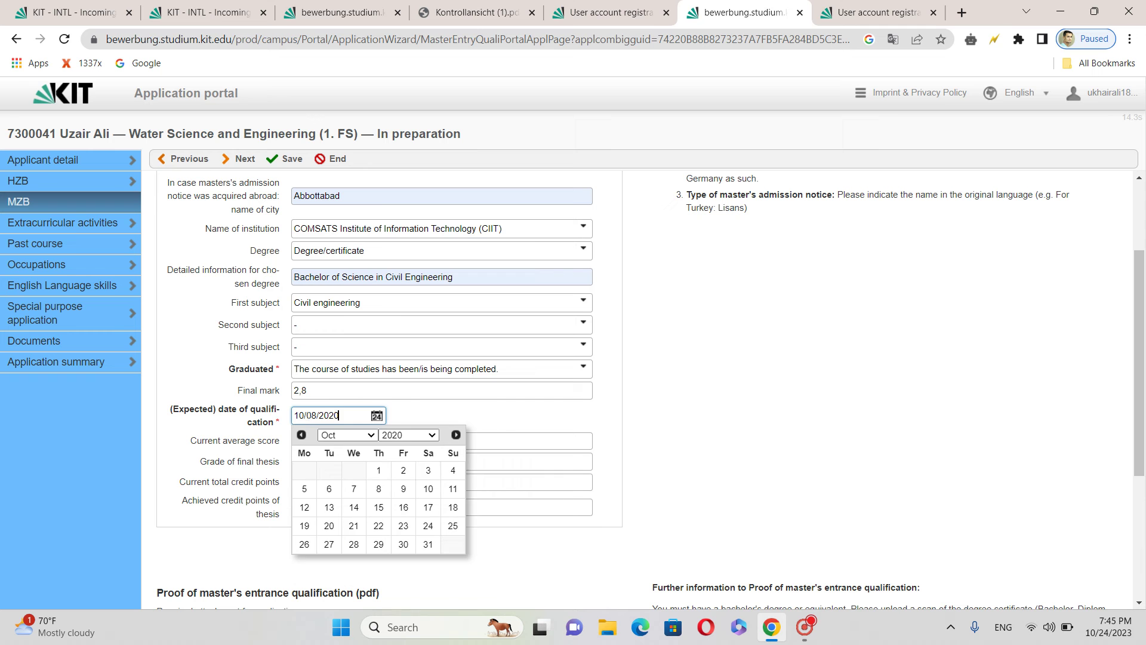
type("0")
left_click(506, 425)
Step: Enter 2,8 as the current average score and 3,3 as the grade of the final thesis
left_click(375, 440)
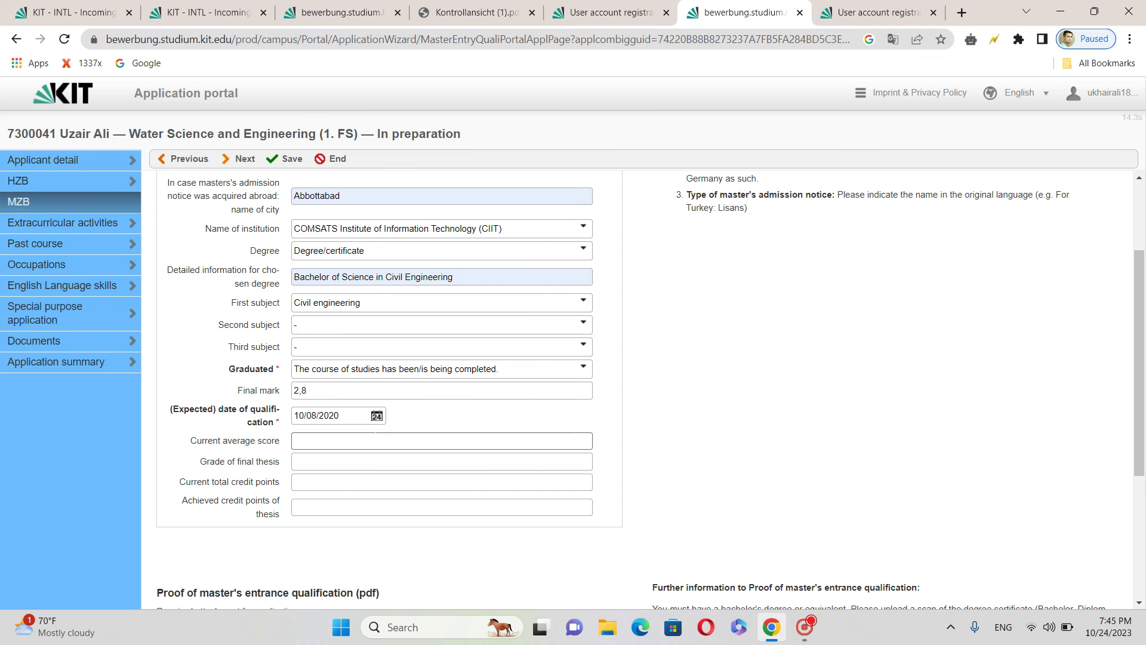
left_click(378, 440)
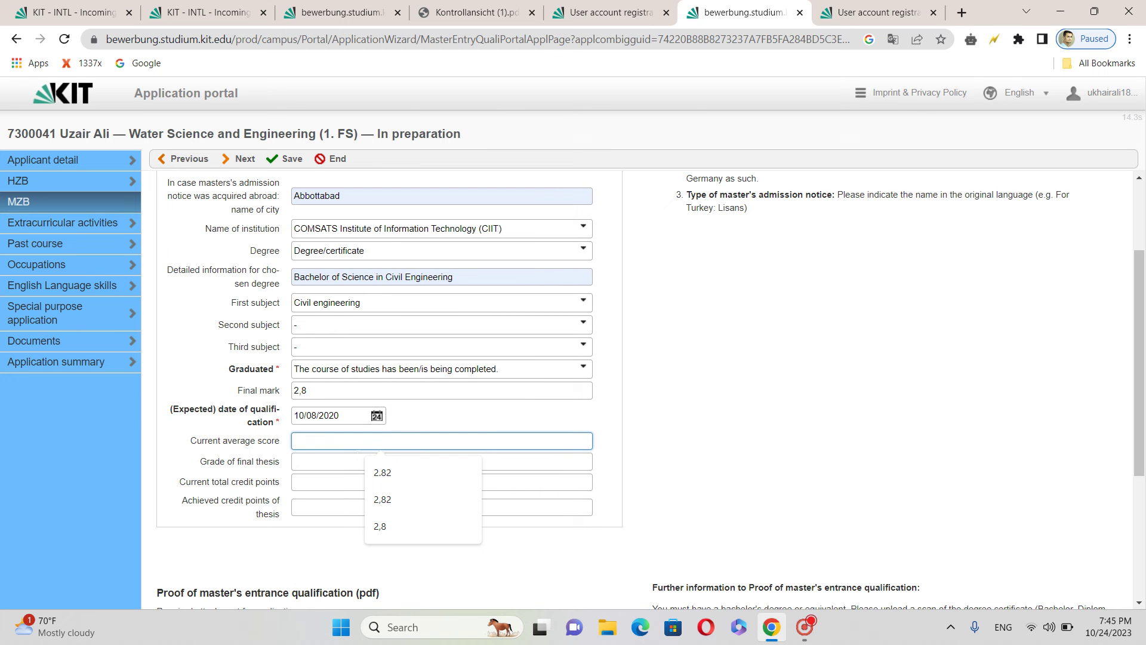
type("2,8")
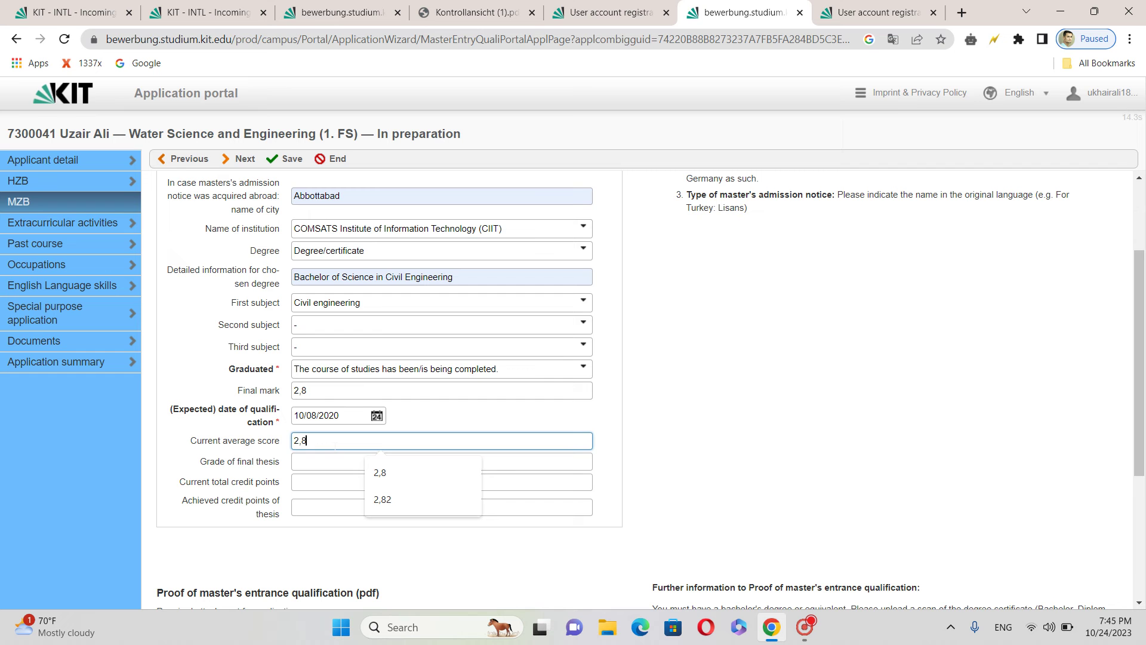
left_click(307, 460)
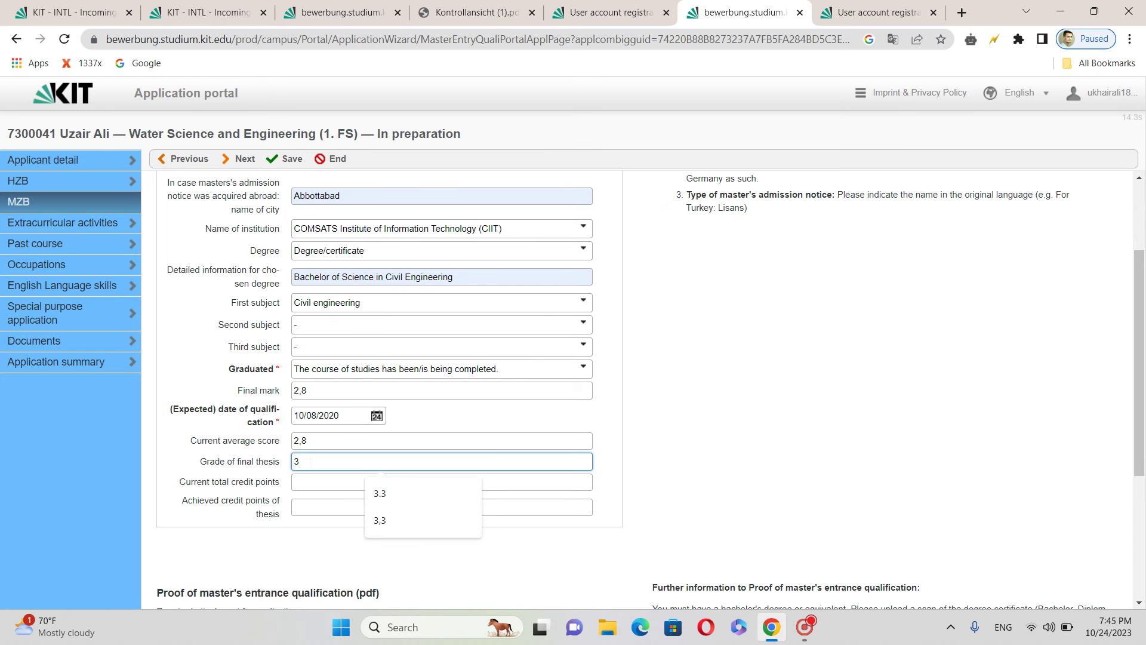
type(",3")
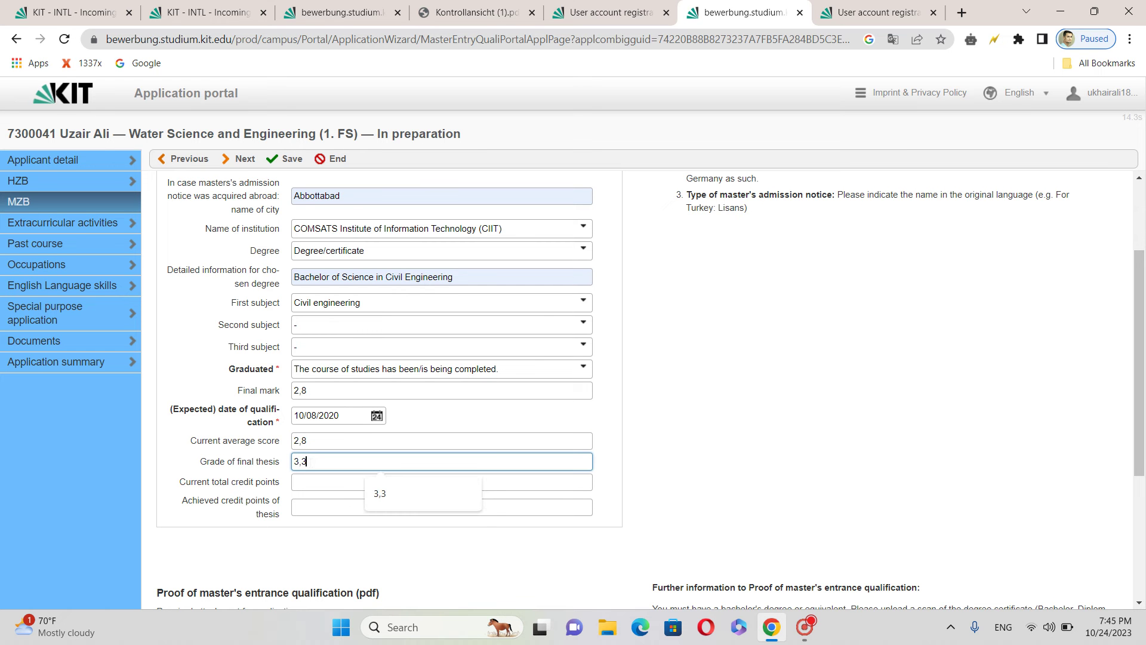
Step: Enter 394 for both the current total credit points and the achieved credit points of the thesis
left_click(327, 481)
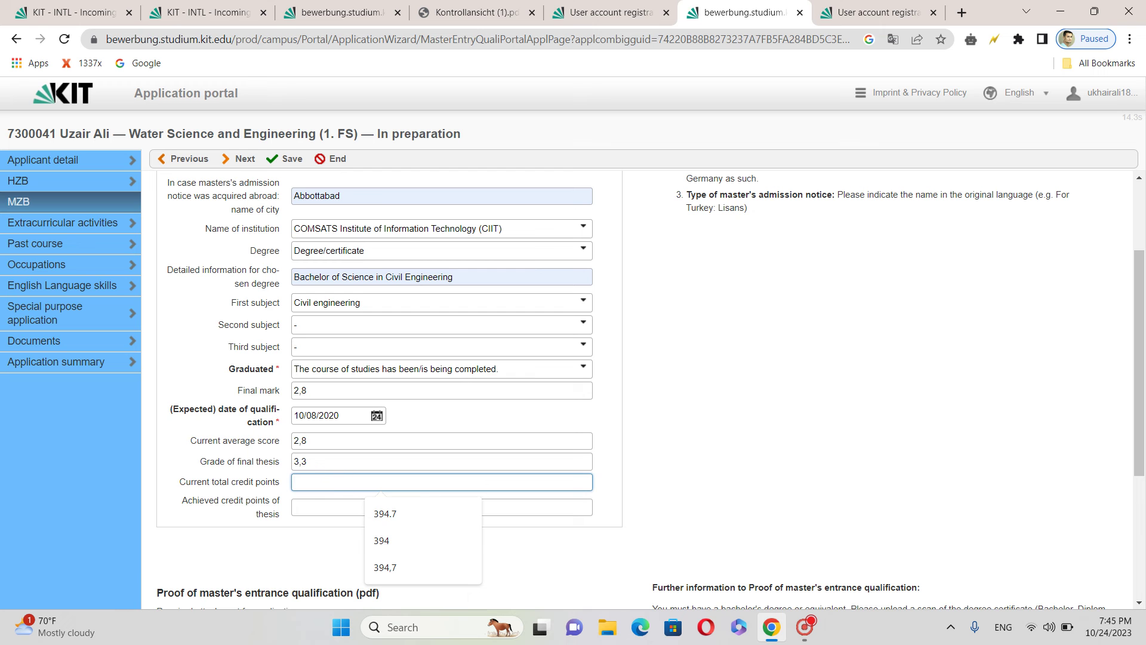
left_click(384, 539)
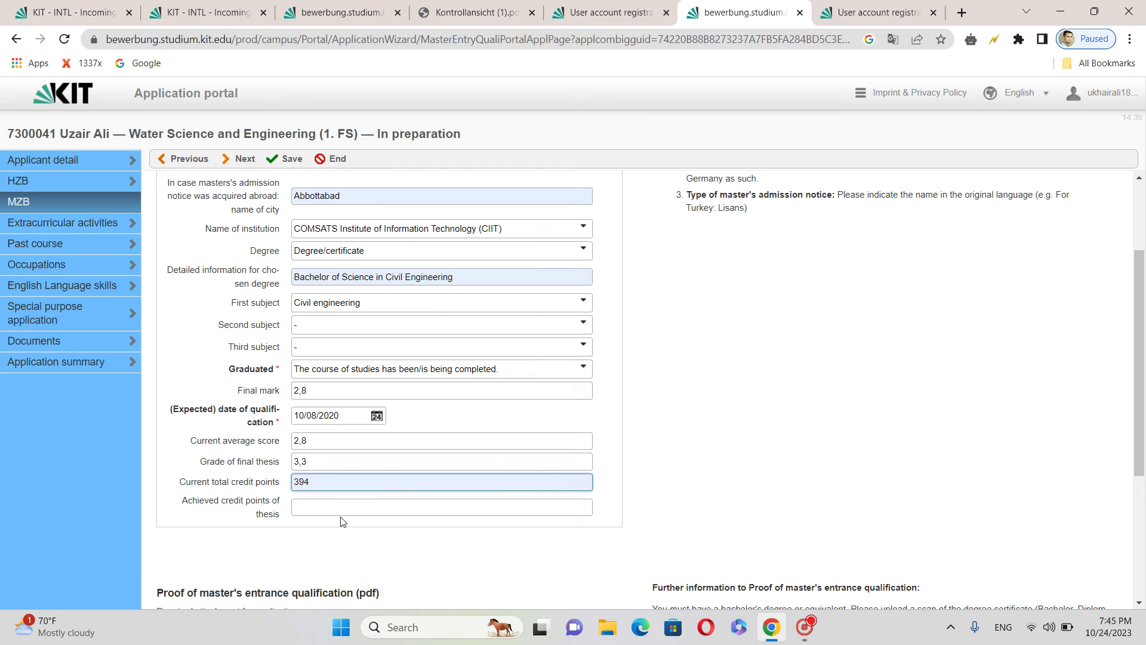
left_click(342, 507)
left_click(395, 592)
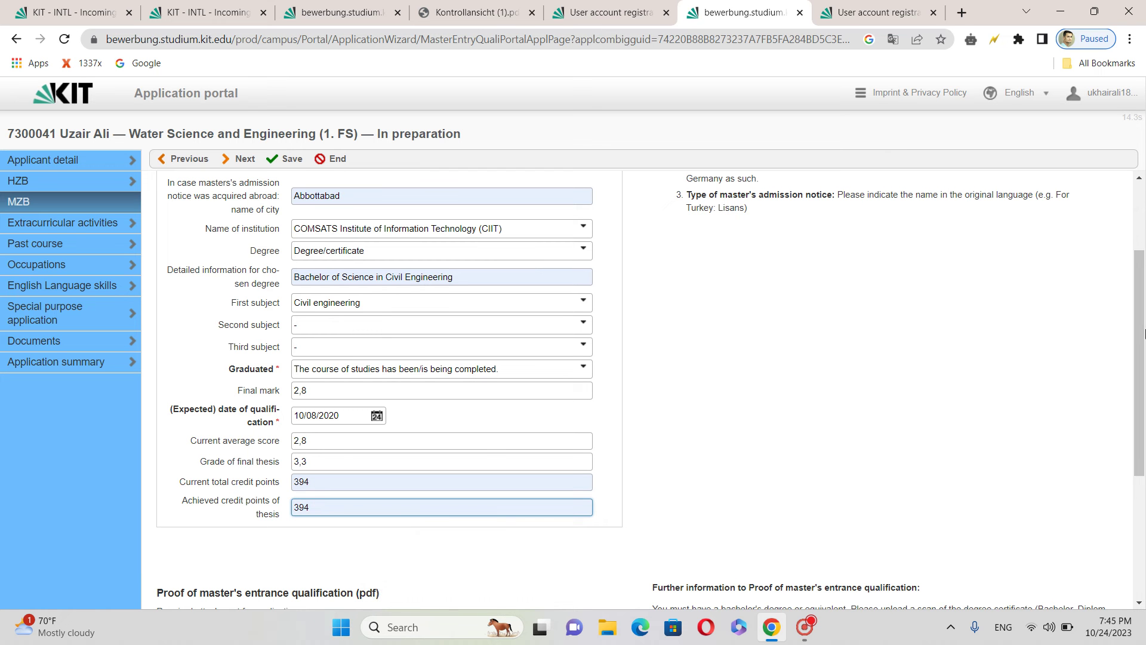
Step: Add a new document under Proof of master's entrance qualification and attach Bachelor Degree.pdf
left_click(1136, 329)
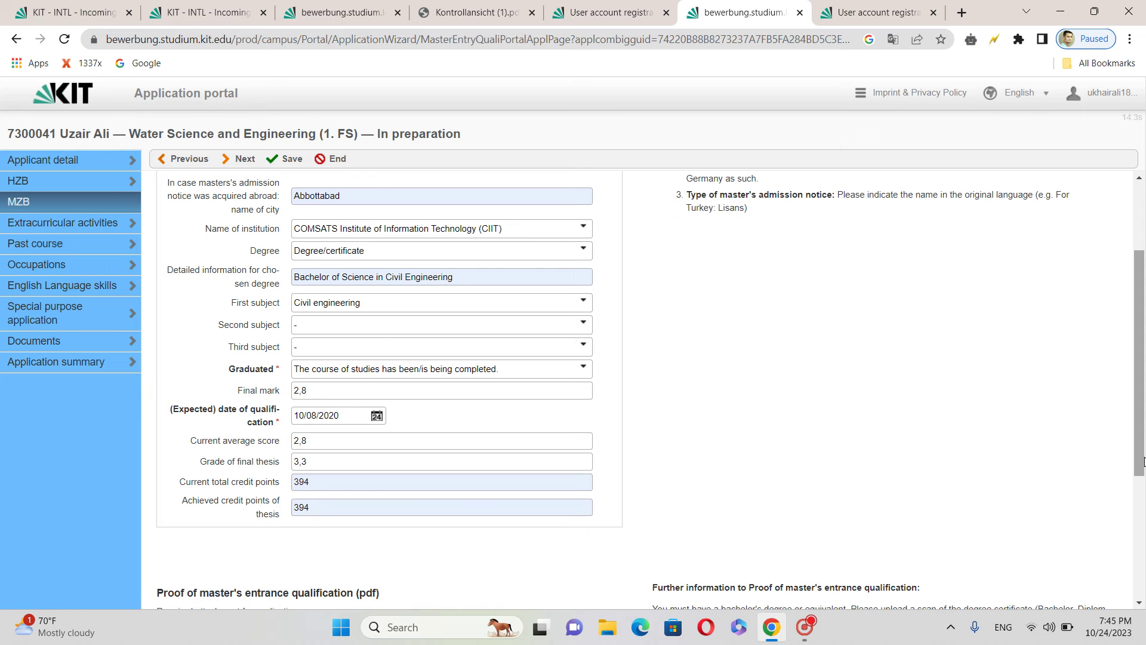
left_click_drag(1143, 461, 1143, 572)
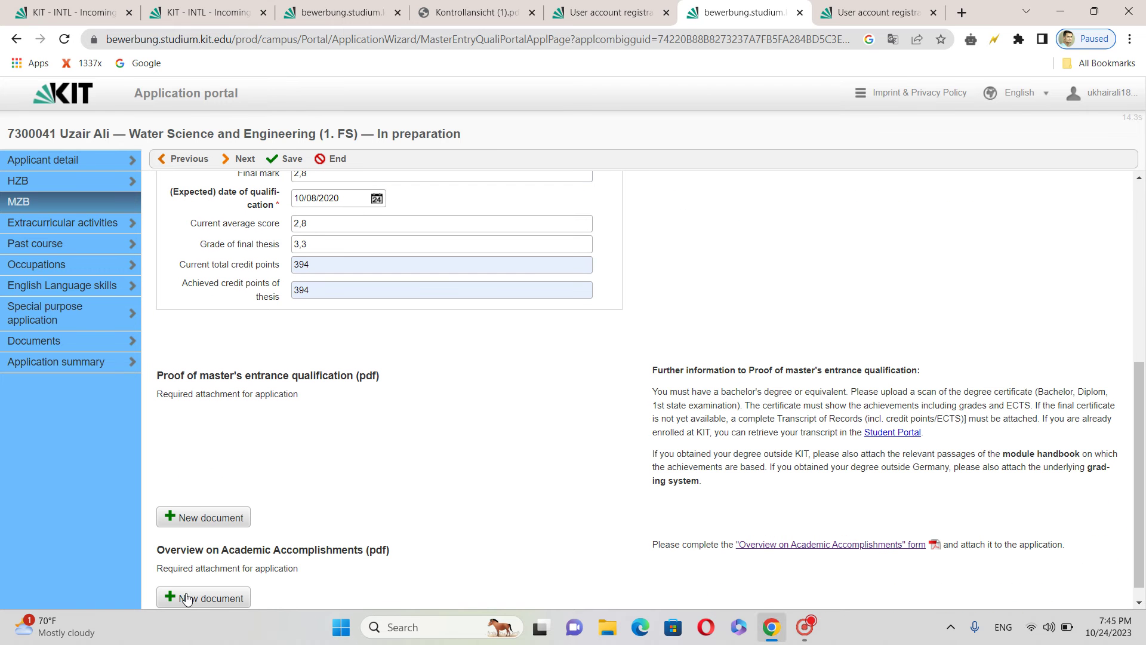
left_click(232, 511)
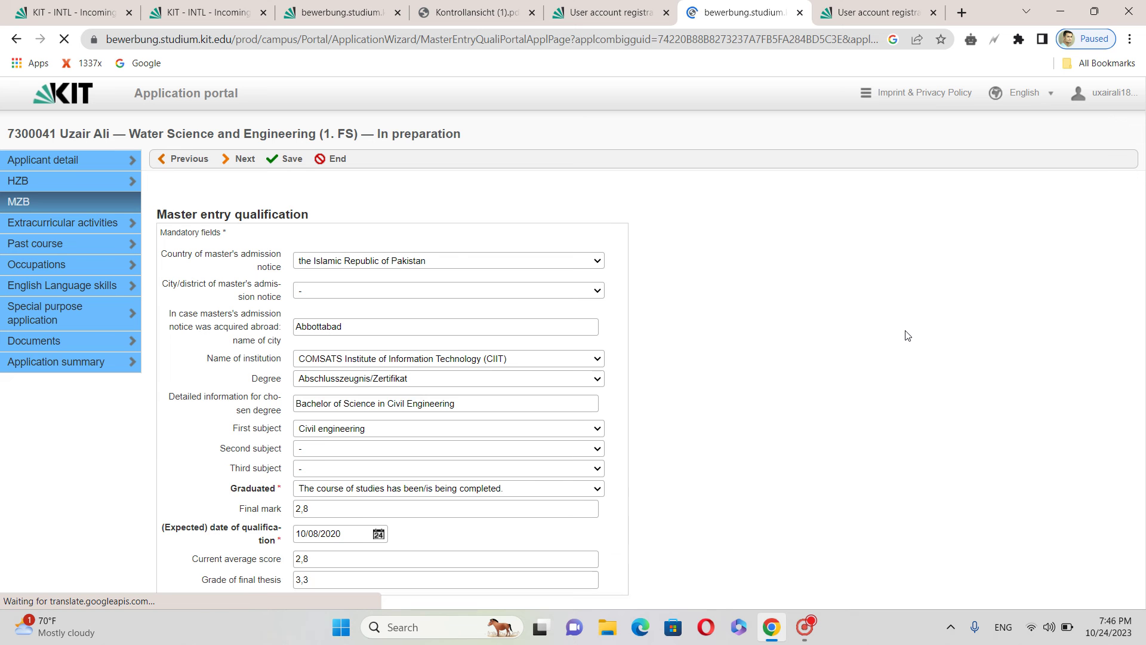
left_click_drag(1137, 278, 1061, 486)
left_click(512, 421)
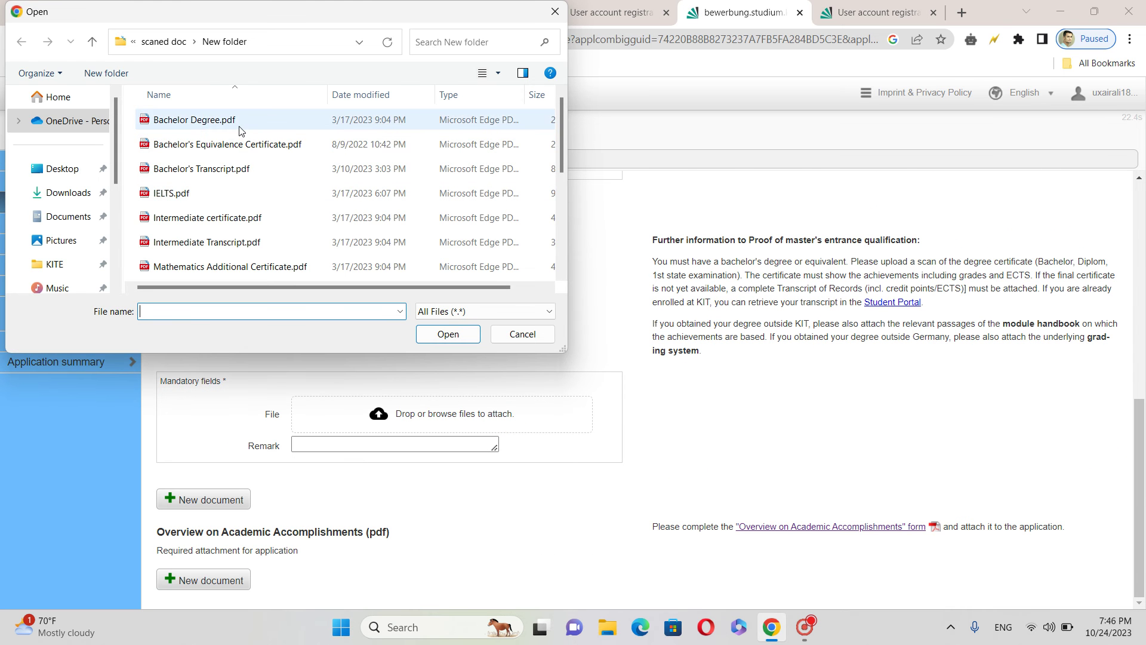
double_click(238, 122)
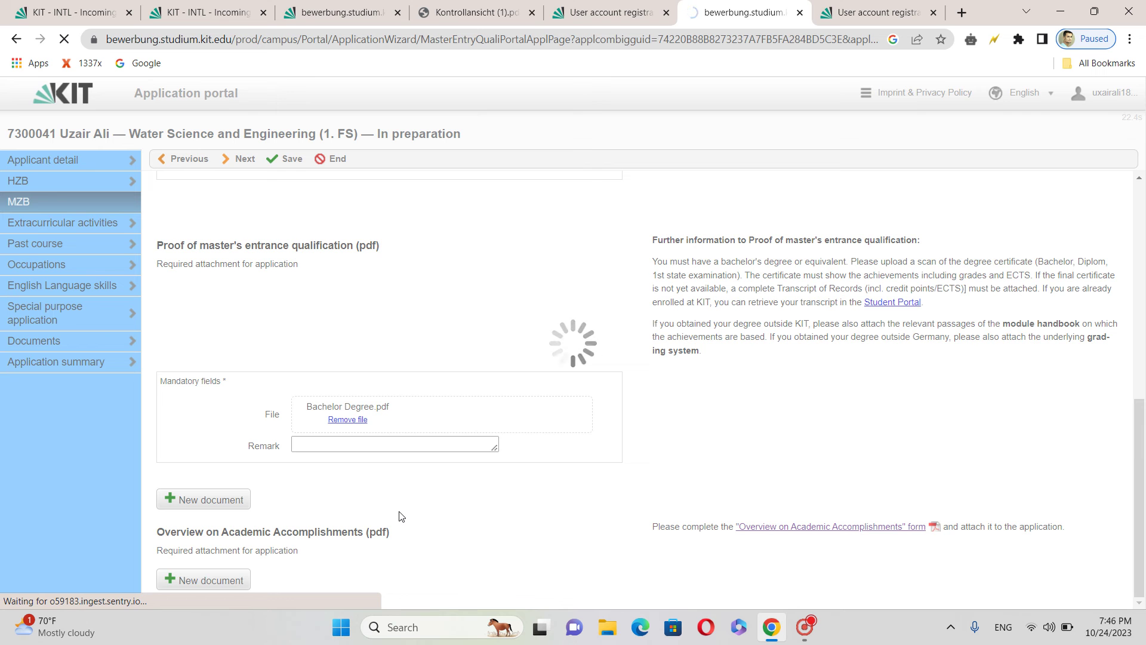
Step: Add a second document to the master's entrance qualification proof and attach Bachelor's Transcript.pdf
left_click(271, 498)
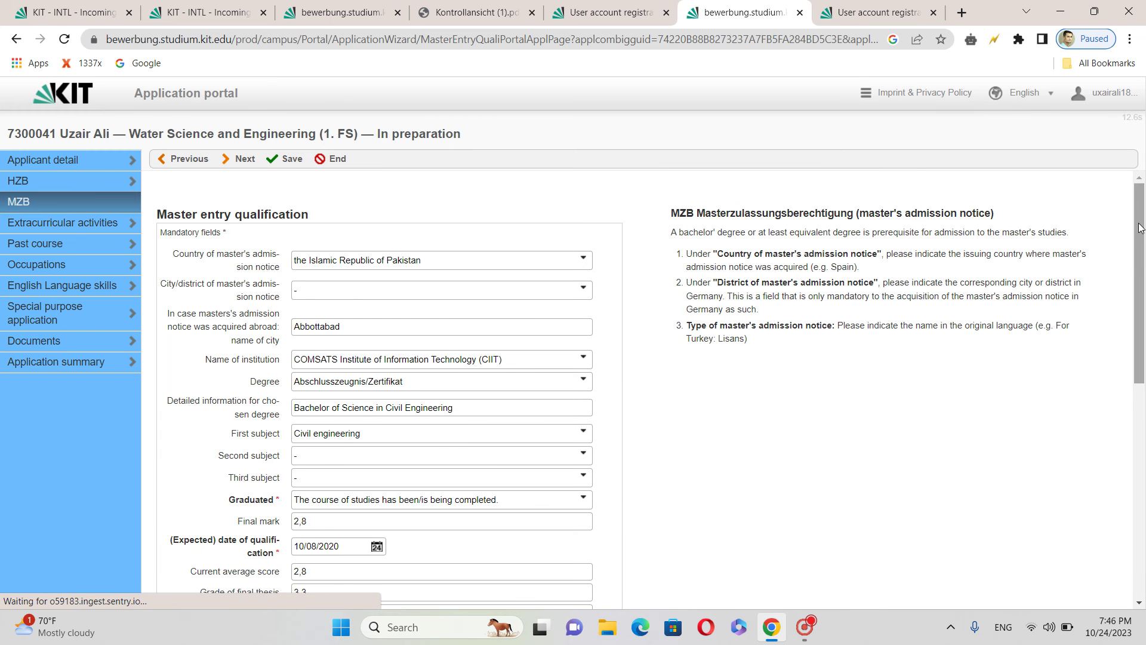
left_click_drag(1139, 227, 1140, 446)
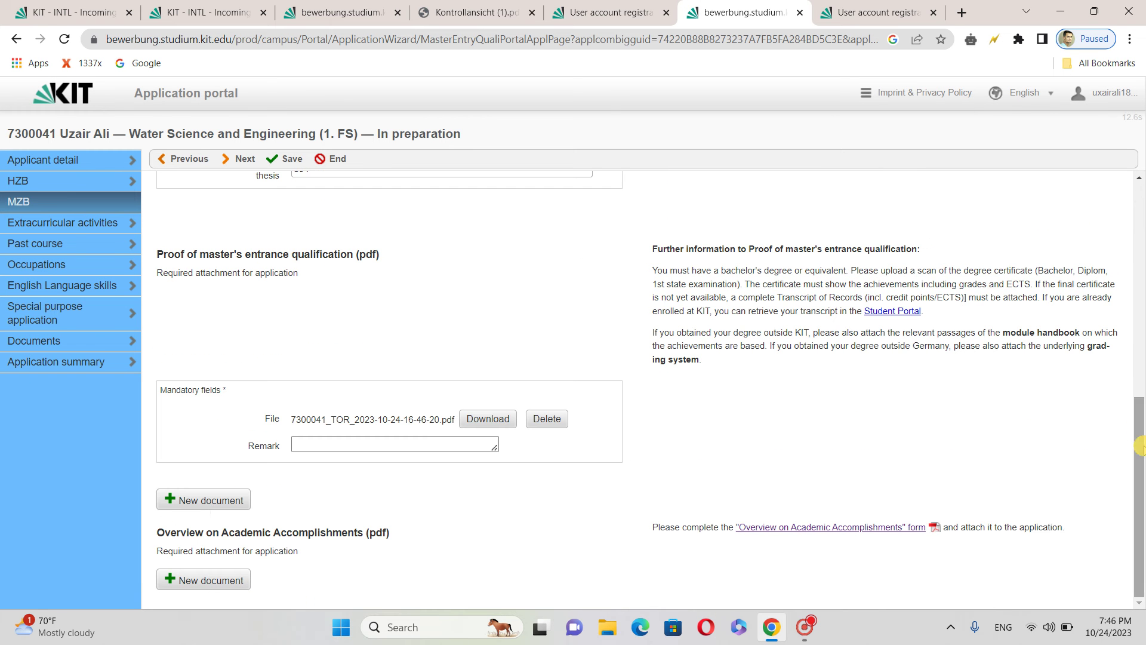
left_click(207, 504)
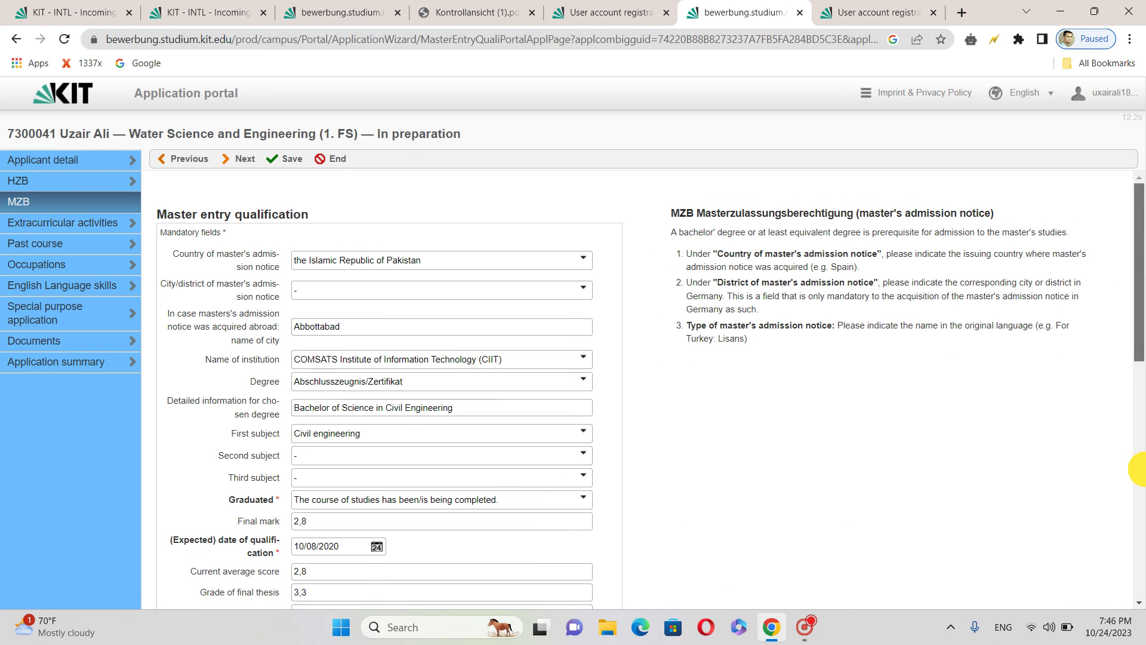
left_click_drag(1137, 325, 1137, 533)
left_click(412, 488)
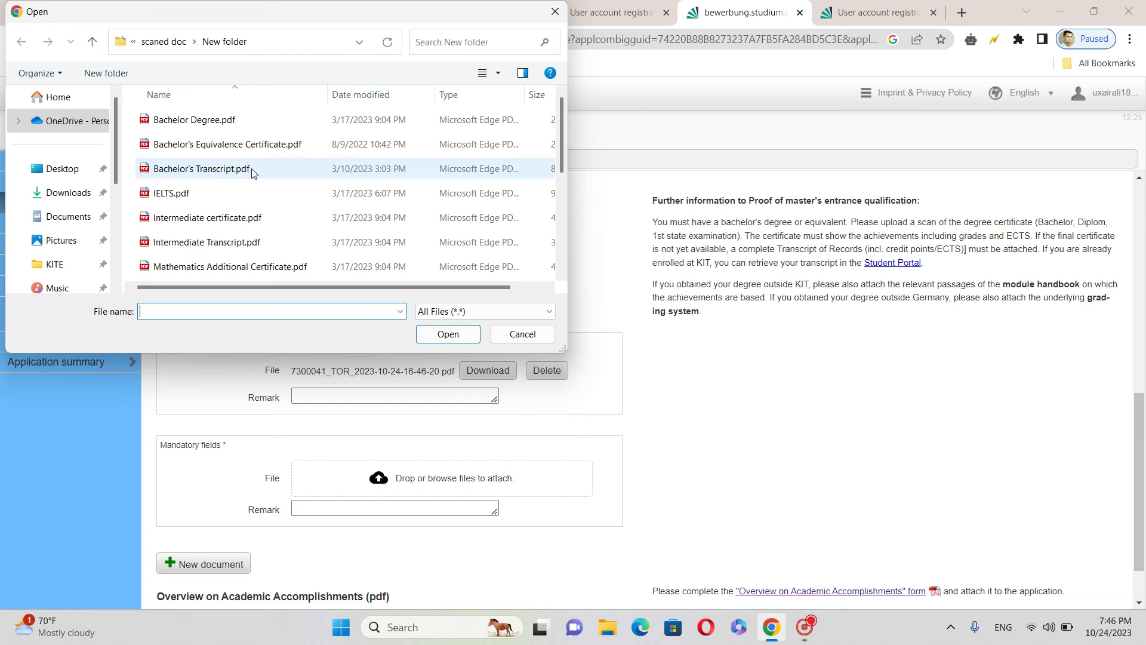
double_click(251, 172)
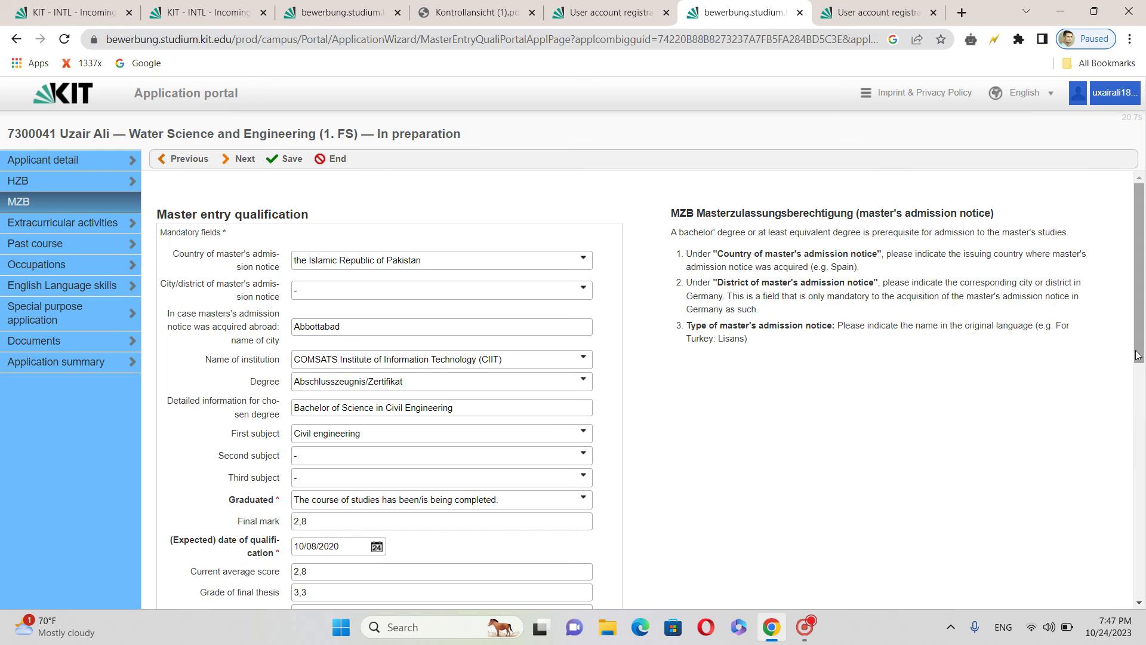
Step: Open the "Overview on Academic Accomplishments" form linked beside its required attachment
left_click_drag(1137, 358, 1137, 596)
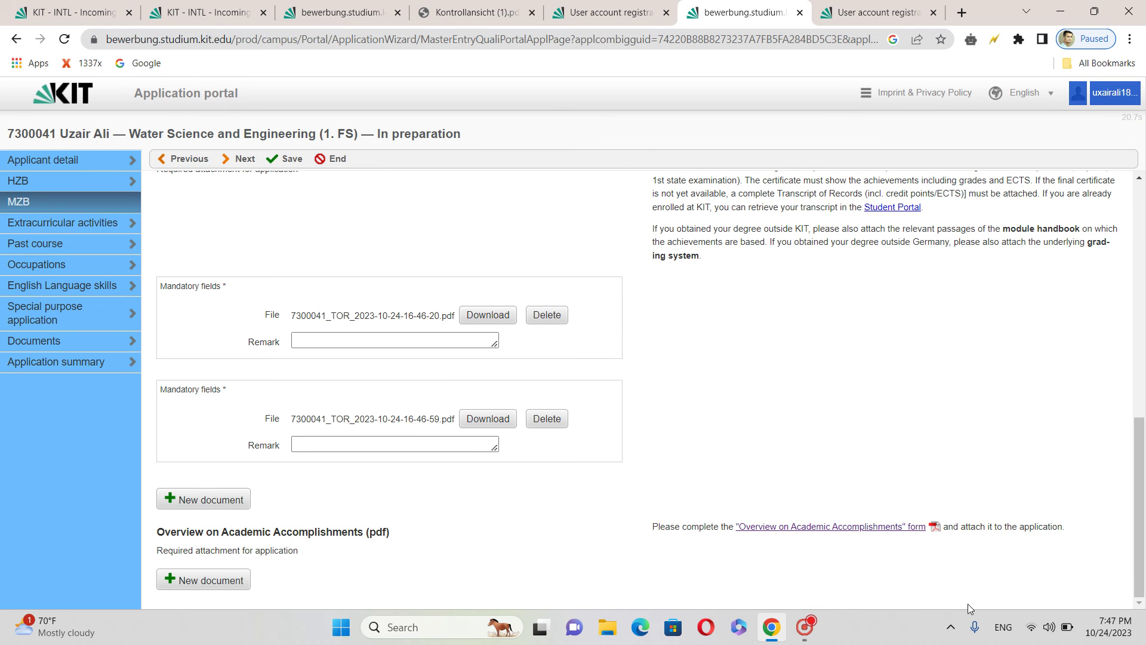
left_click(834, 528)
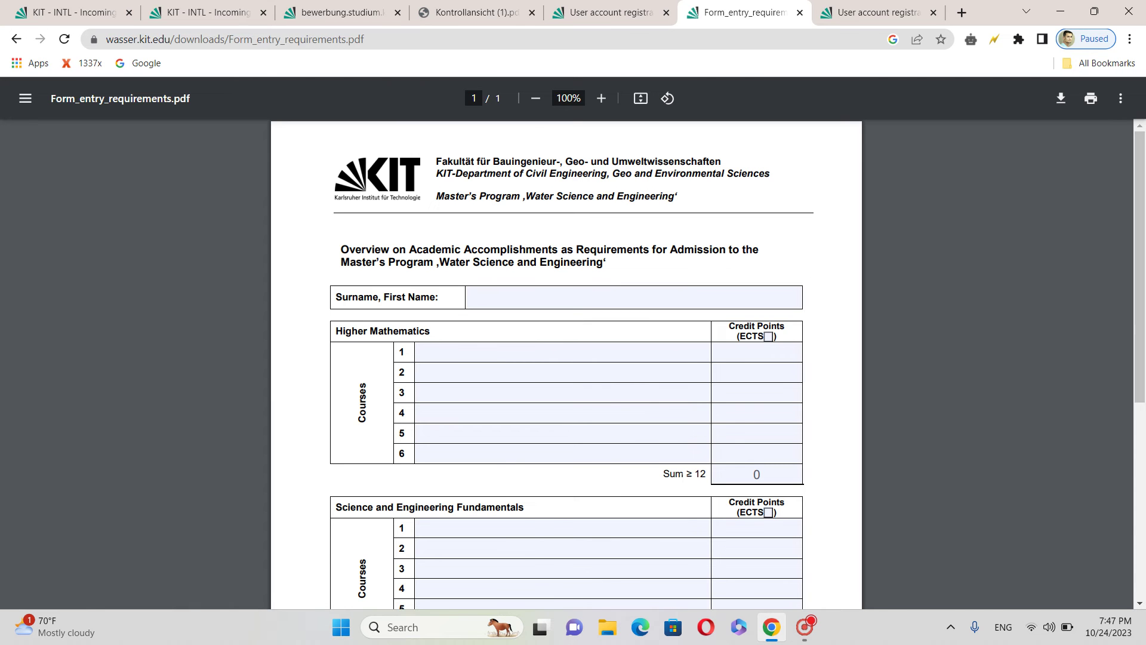
left_click(805, 629)
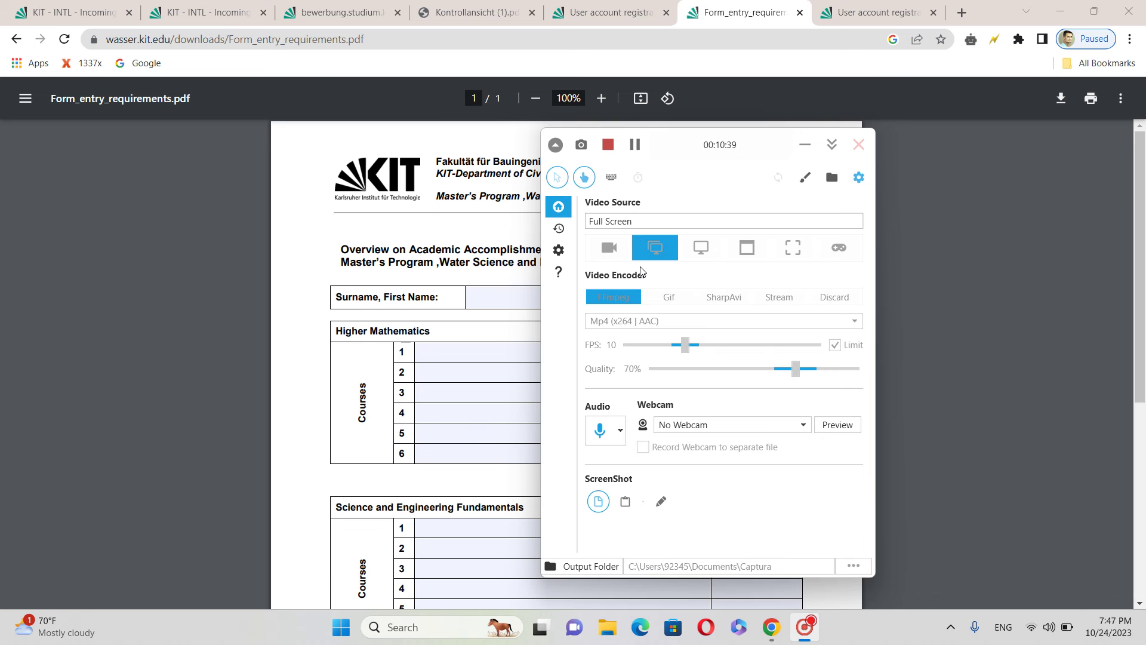
left_click(635, 144)
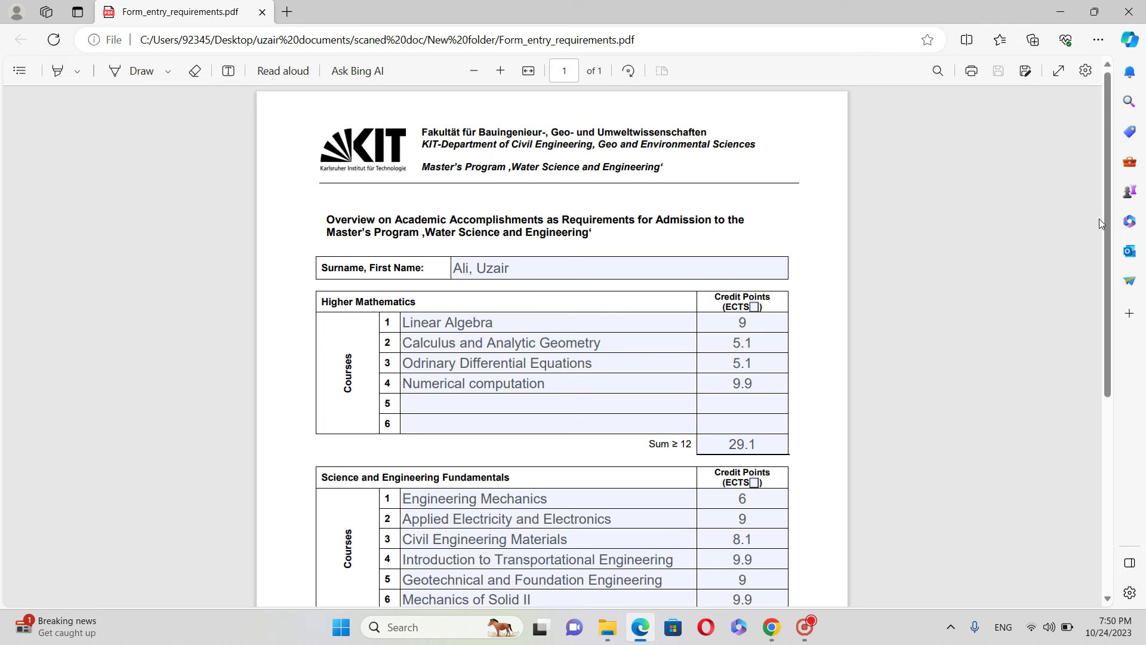
Step: Review the filled-in academic accomplishments form, checking the name field, the courses and the credit points in each subject area
left_click_drag(1108, 223, 1107, 274)
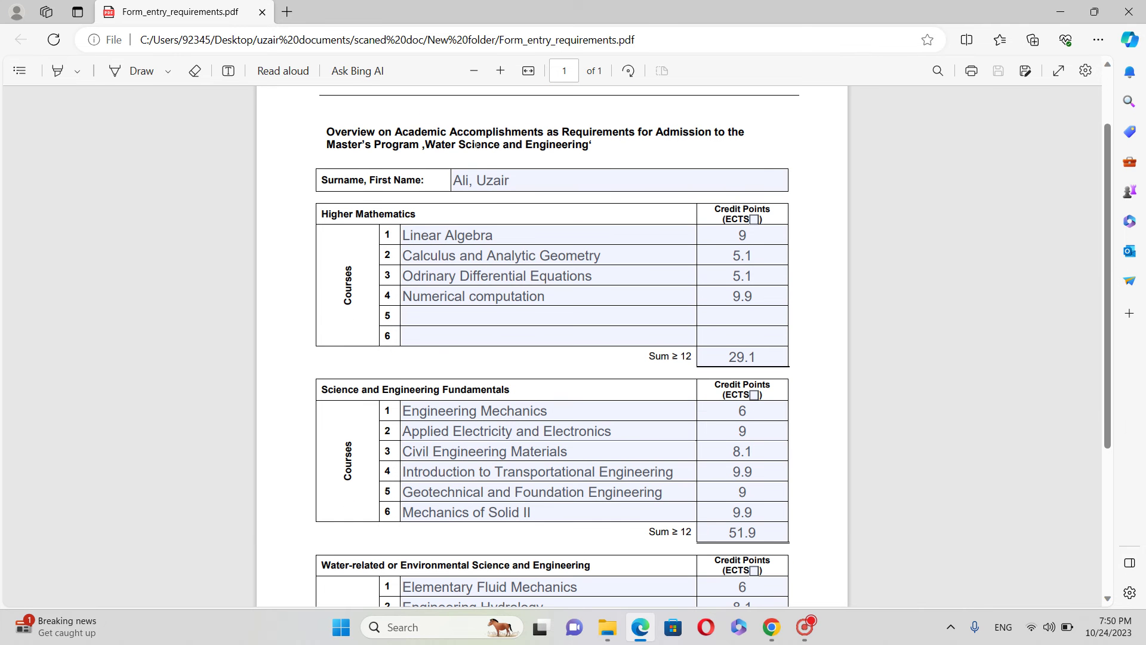
left_click(530, 180)
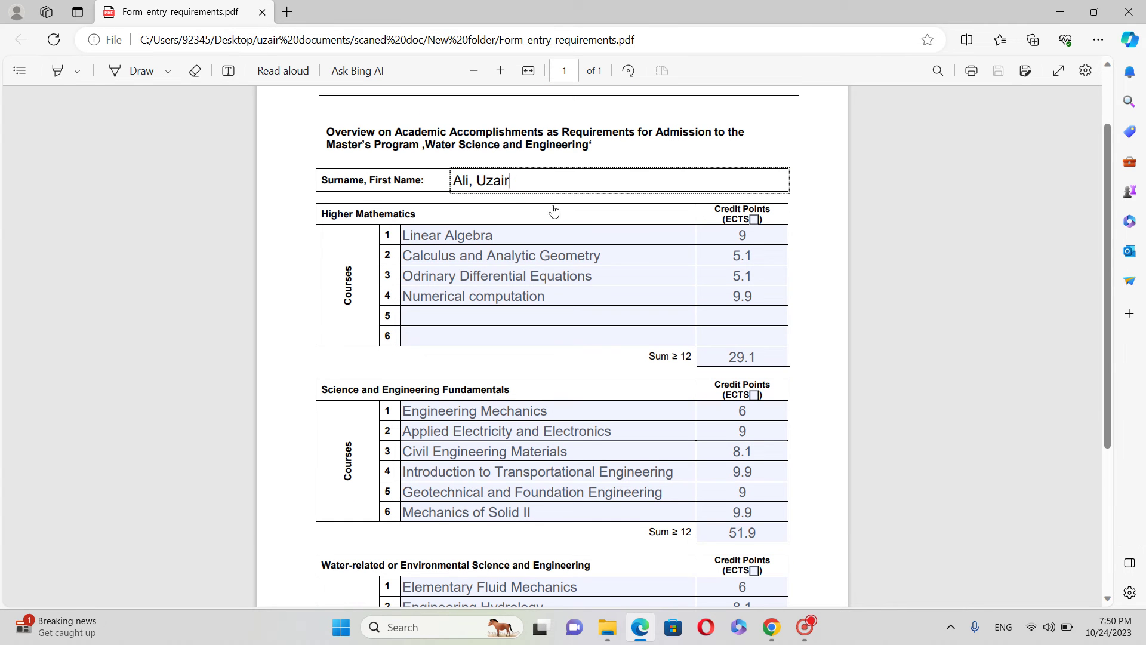
left_click(591, 206)
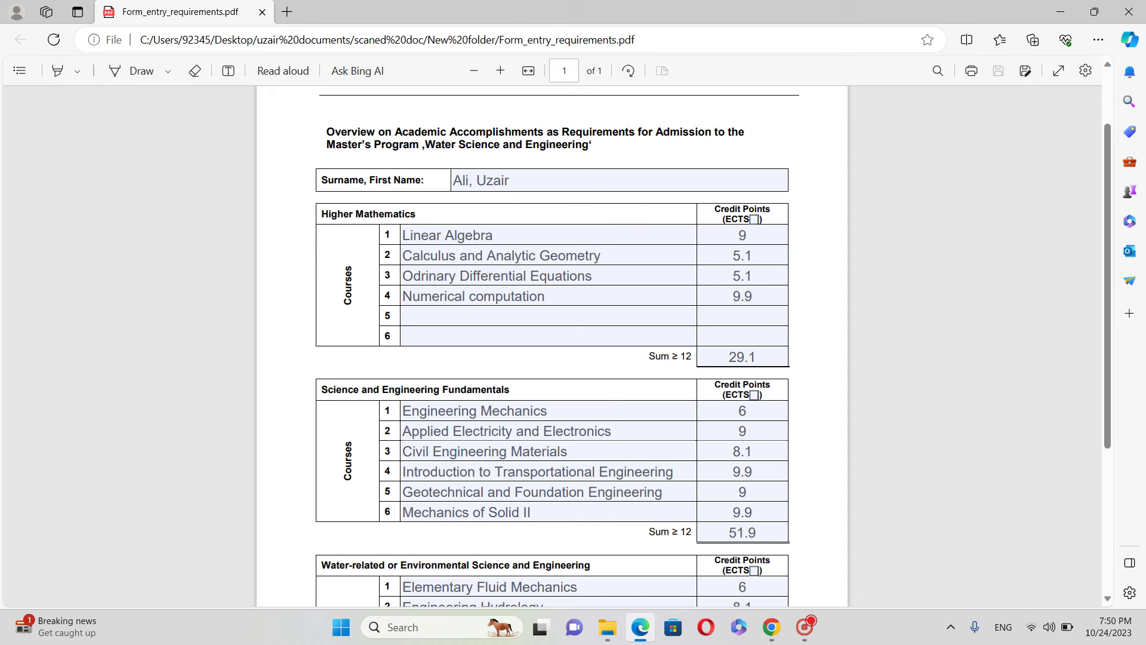
left_click_drag(422, 214, 315, 214)
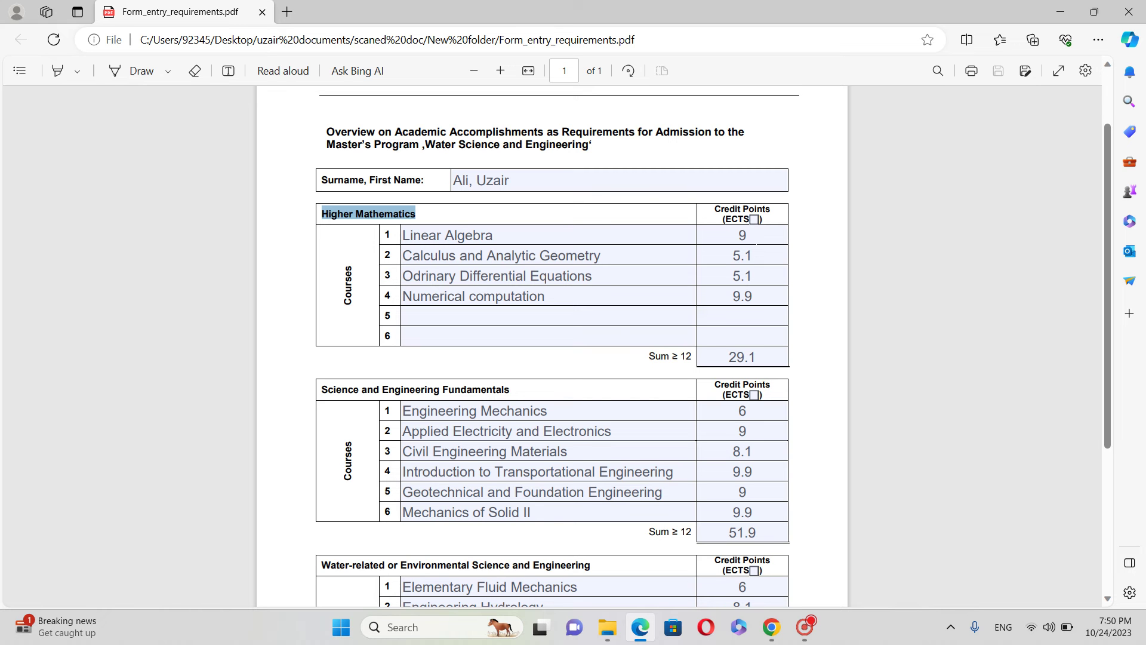
left_click(761, 365)
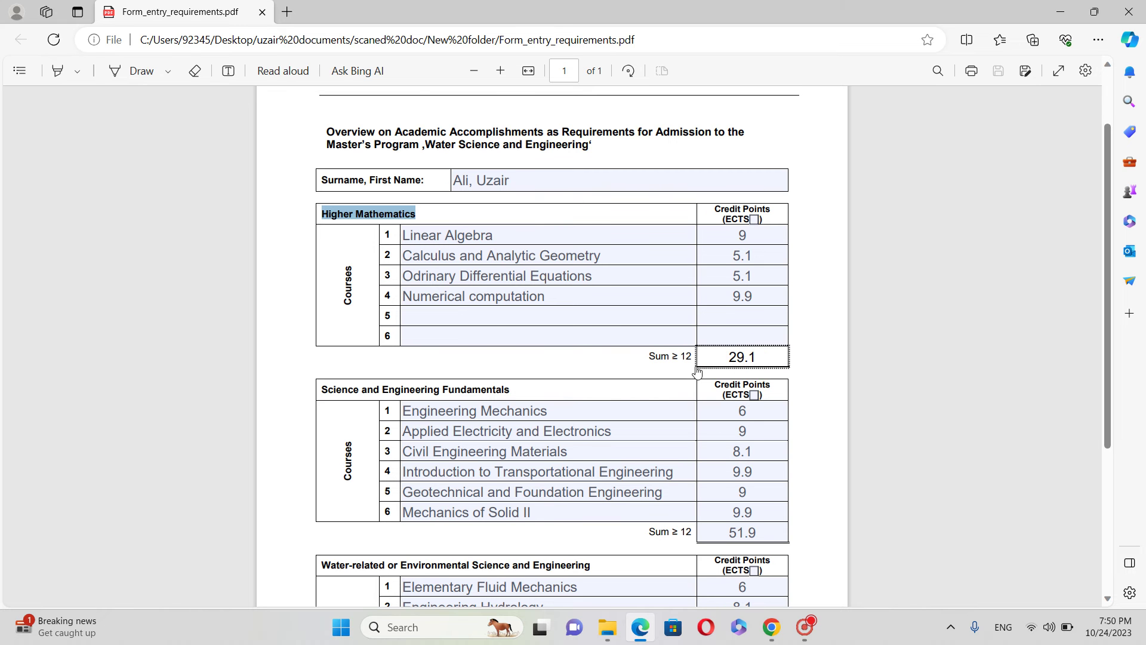
left_click(965, 335)
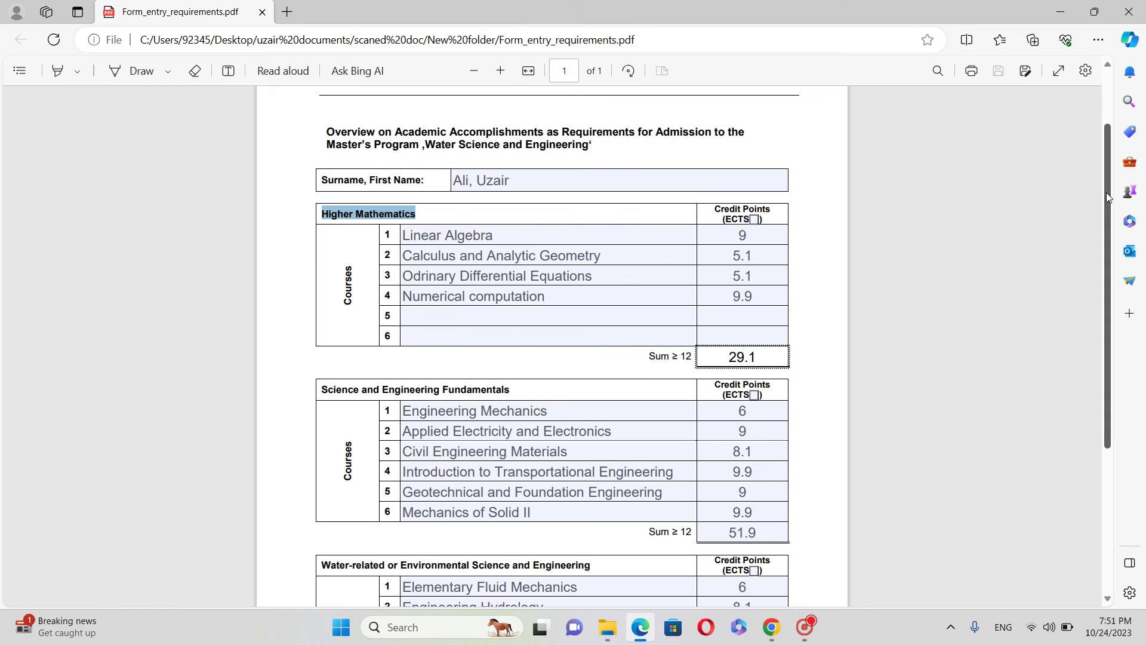
left_click_drag(1106, 192, 1118, 293)
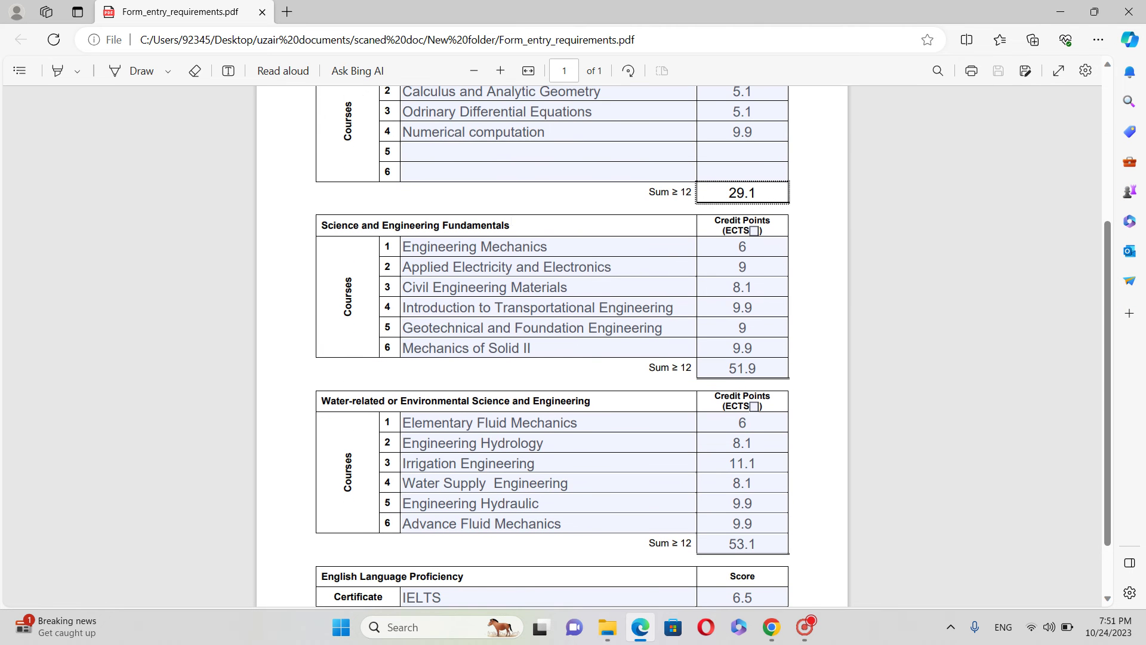
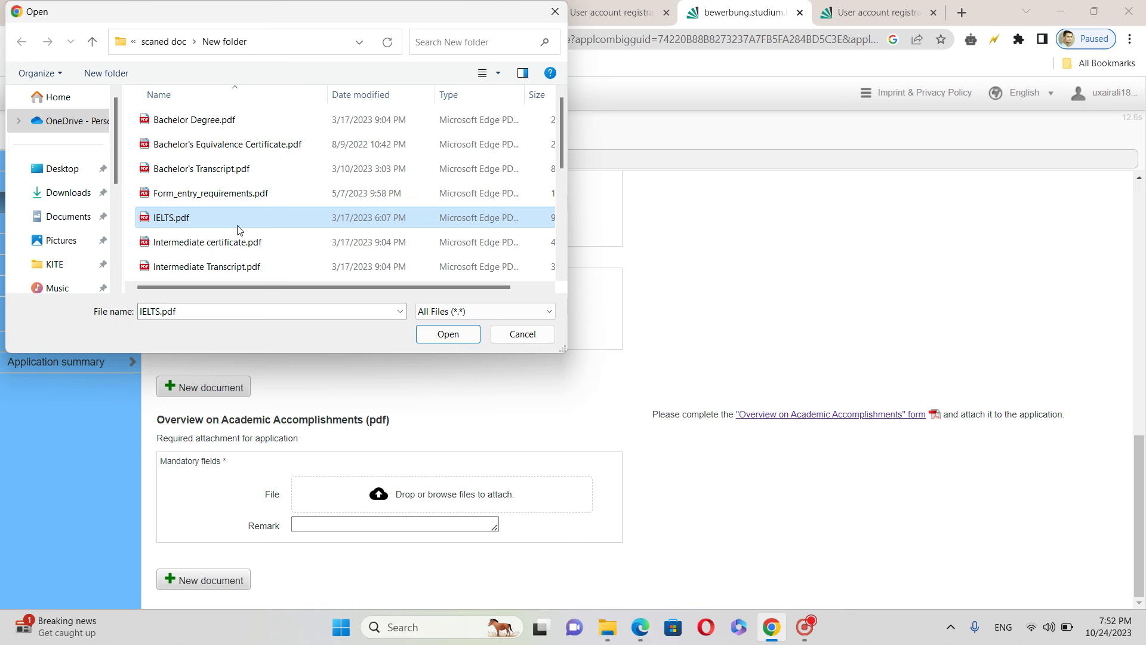
Step: Attach Form_entry_requirements.pdf under Overview on Academic Accomplishments and continue to the extracurricular activities section
scroll(239, 230, "down", 2)
left_click(238, 229)
scroll(238, 230, "down", 1)
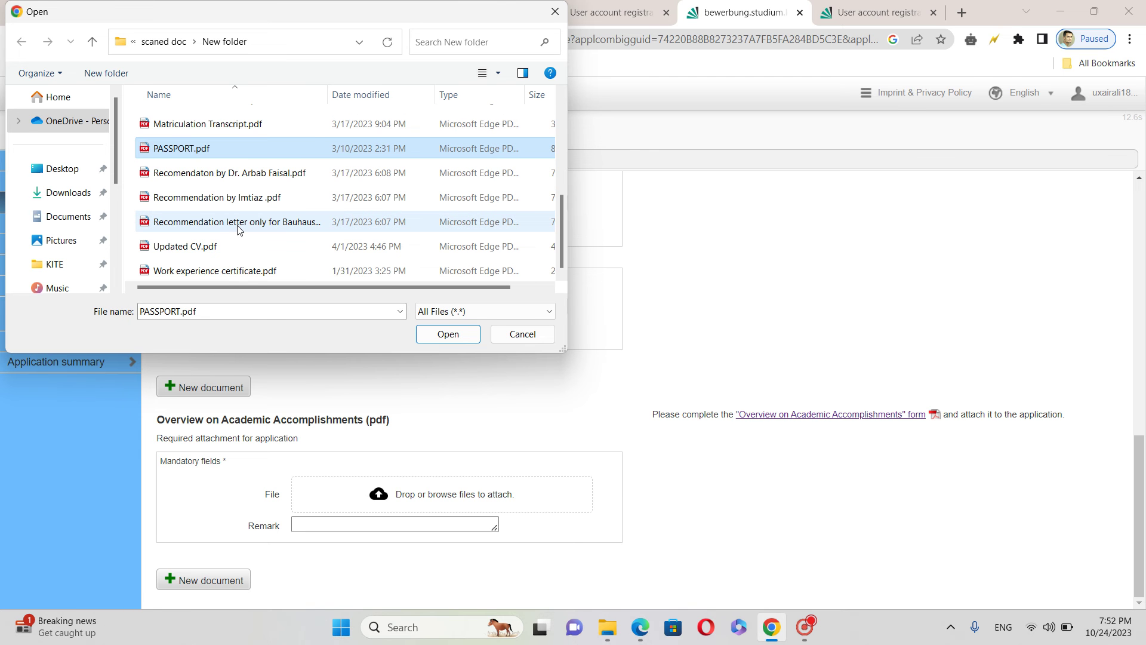
key("alt+Left")
left_click(173, 129)
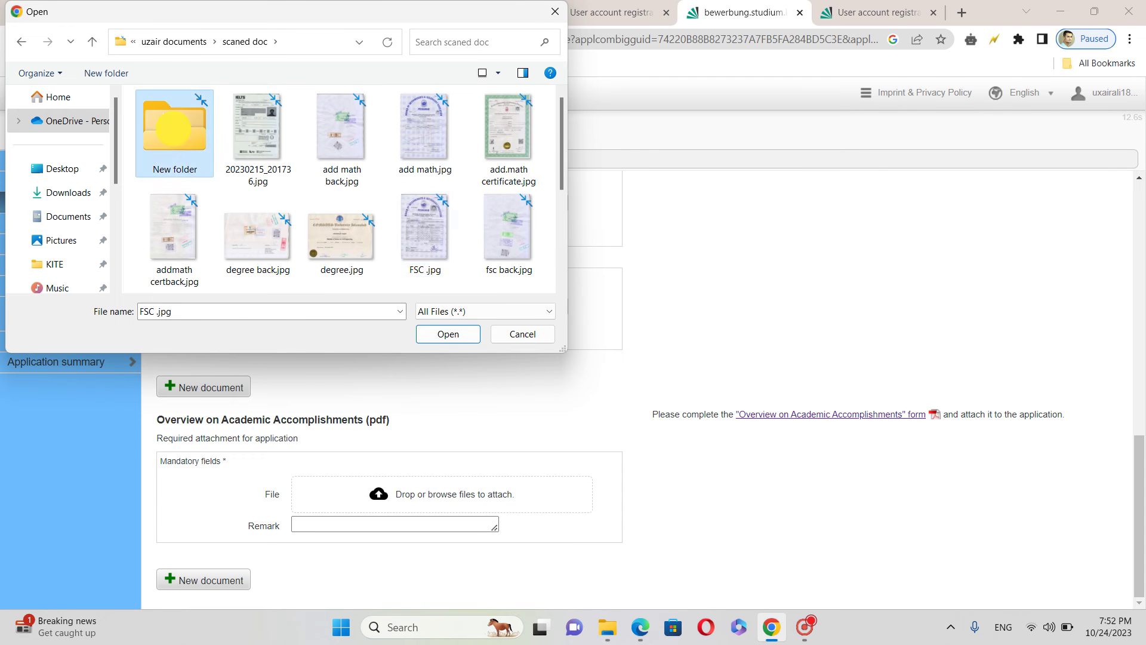
double_click(173, 129)
left_click(561, 201)
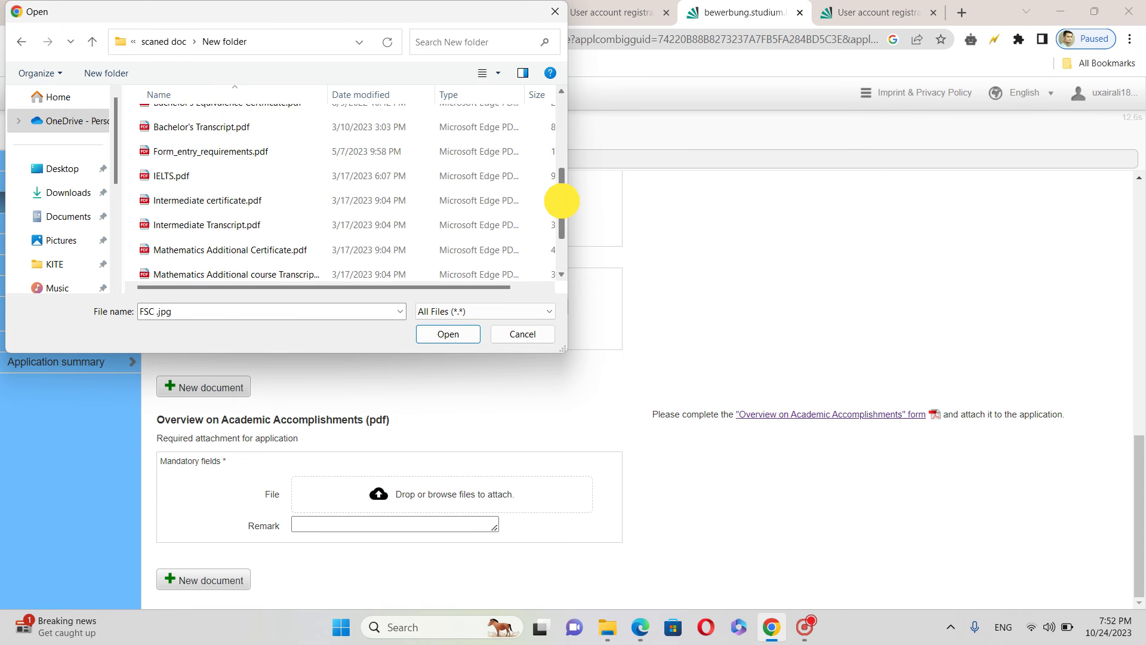
left_click(561, 202)
left_click_drag(562, 205, 567, 153)
double_click(216, 138)
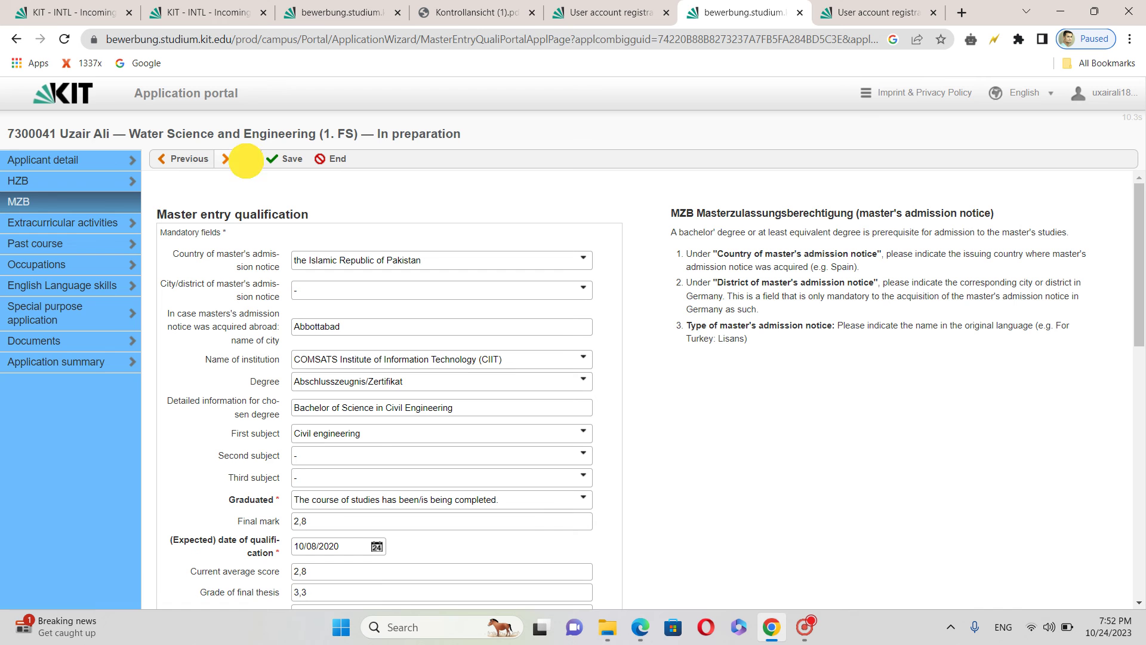
left_click(241, 159)
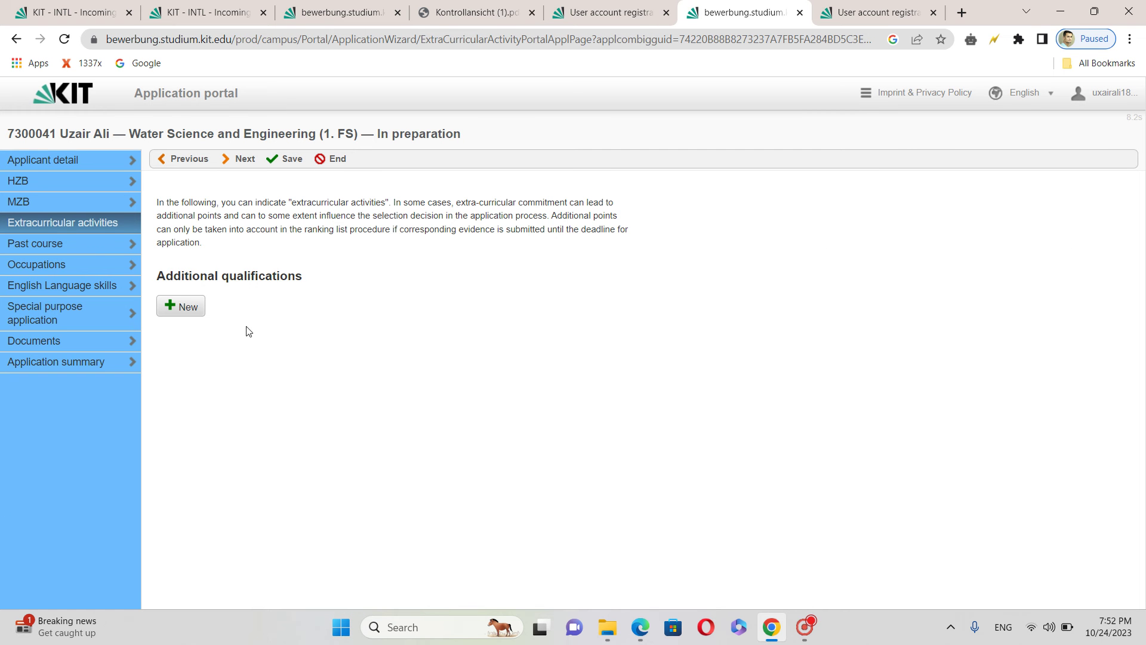
Step: Add an additional qualification of kind Internships with the description "I worked as a Site engineer"
left_click(194, 308)
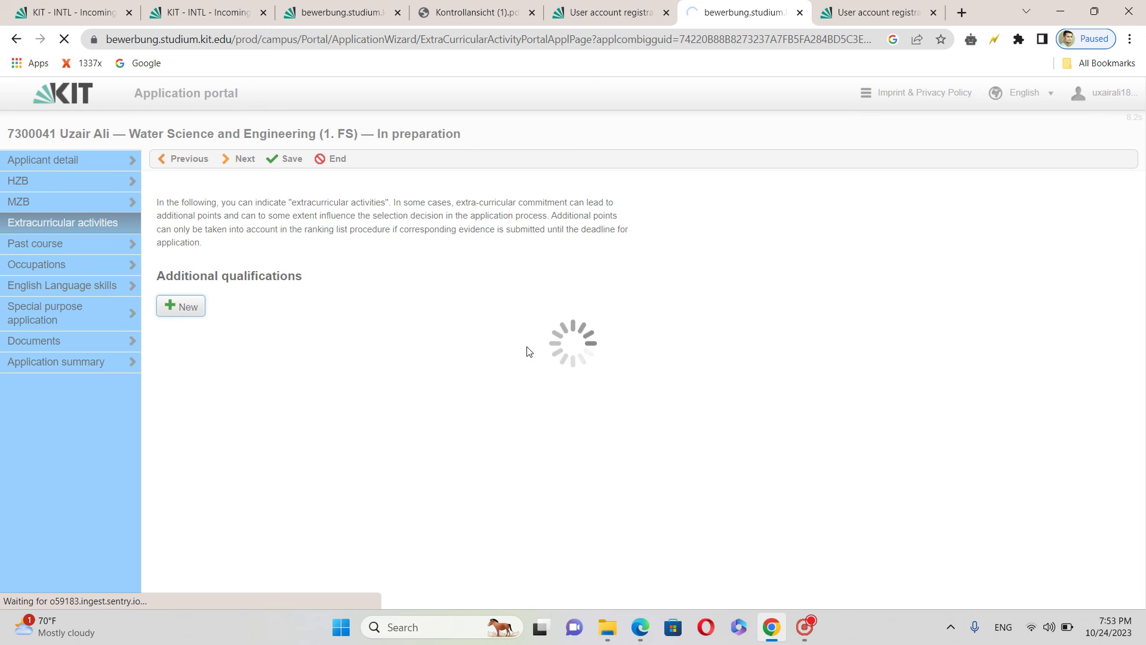
left_click(453, 315)
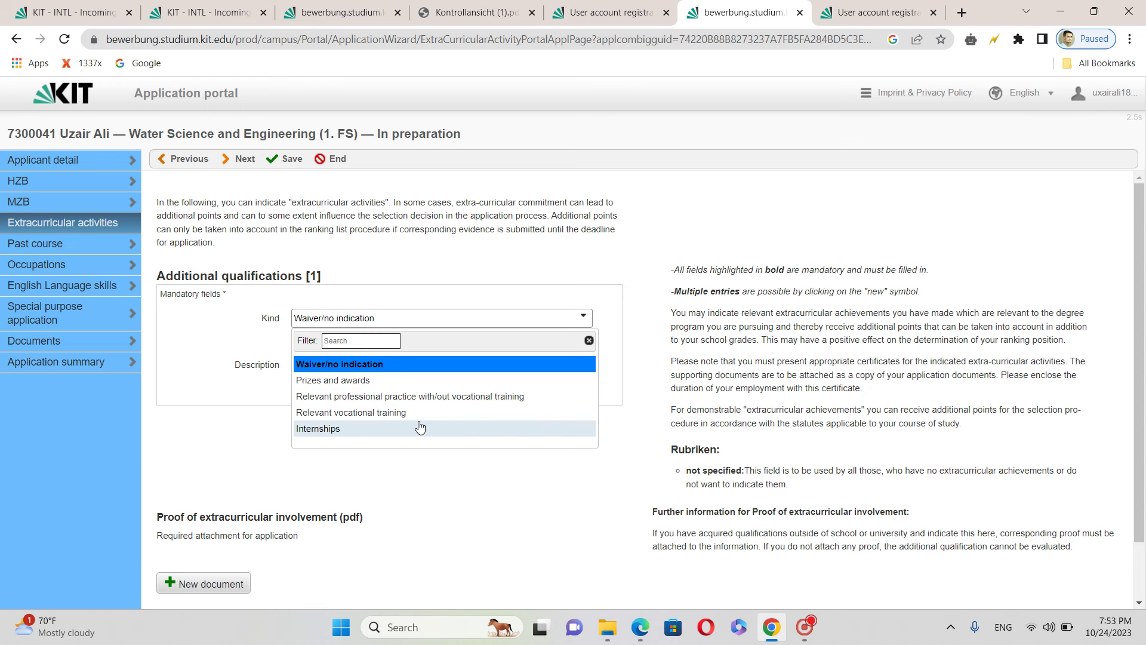
left_click(355, 431)
left_click(374, 340)
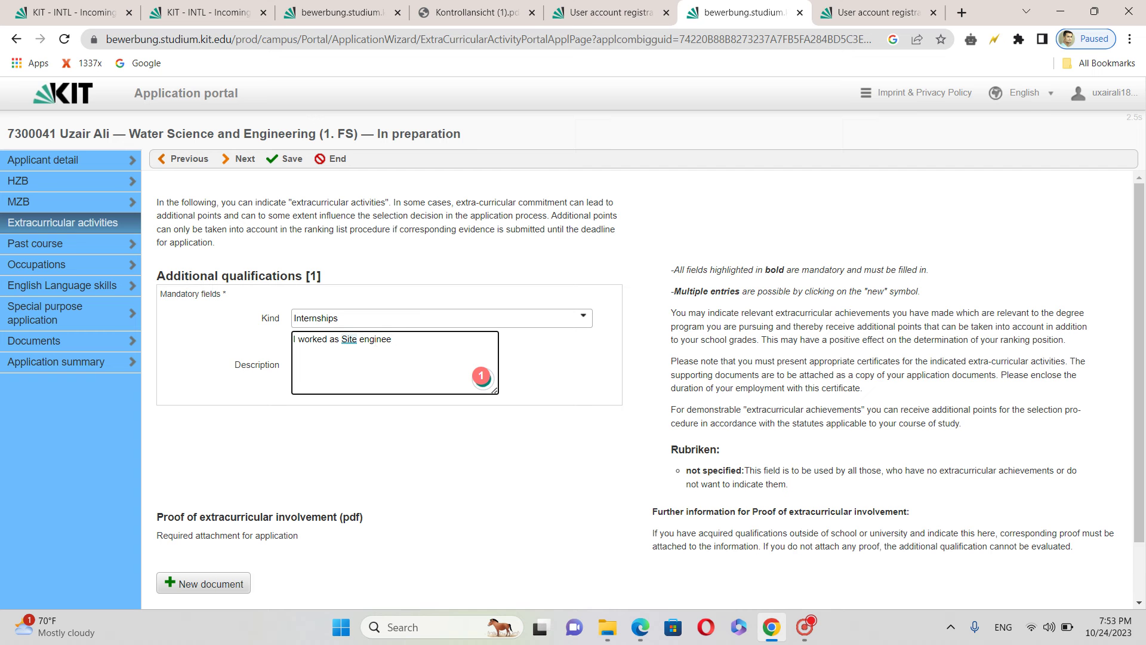
left_click(334, 339)
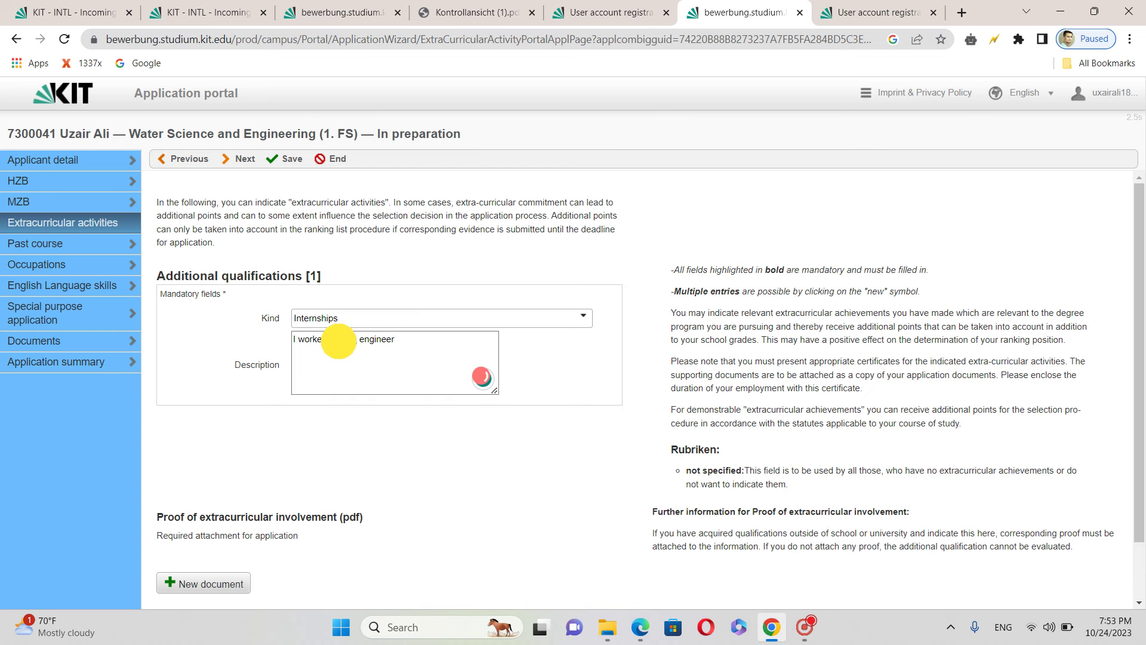
type("a")
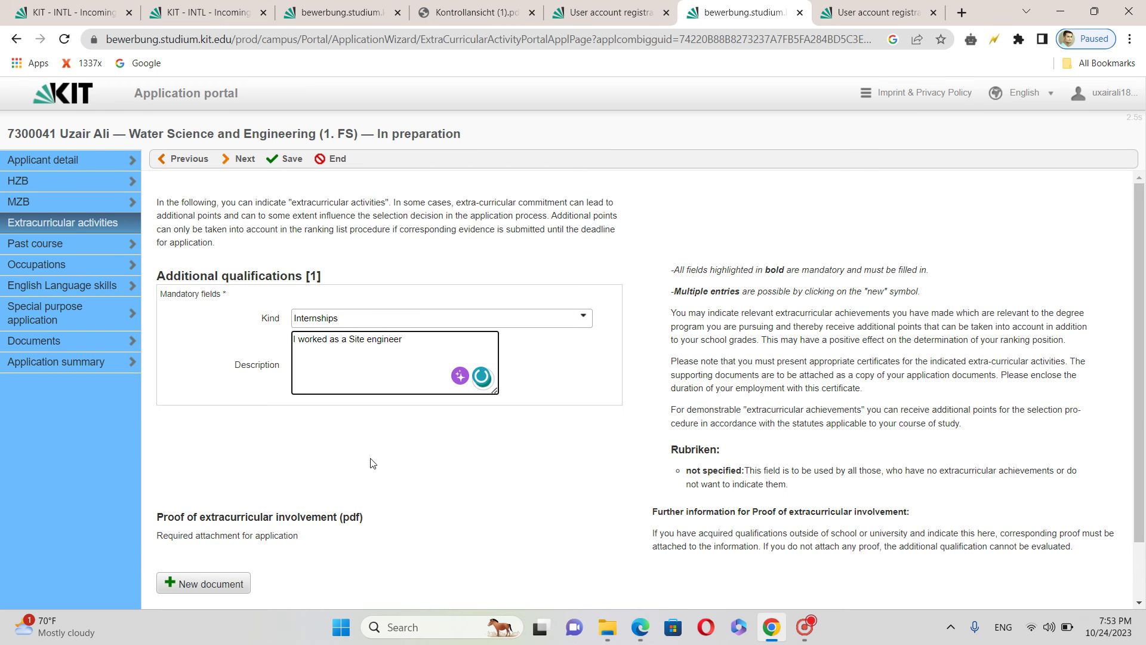
left_click(371, 459)
Step: Add a document under Proof of extracurricular involvement and attach the supporting PDF from the scanned documents folder
left_click(1141, 413)
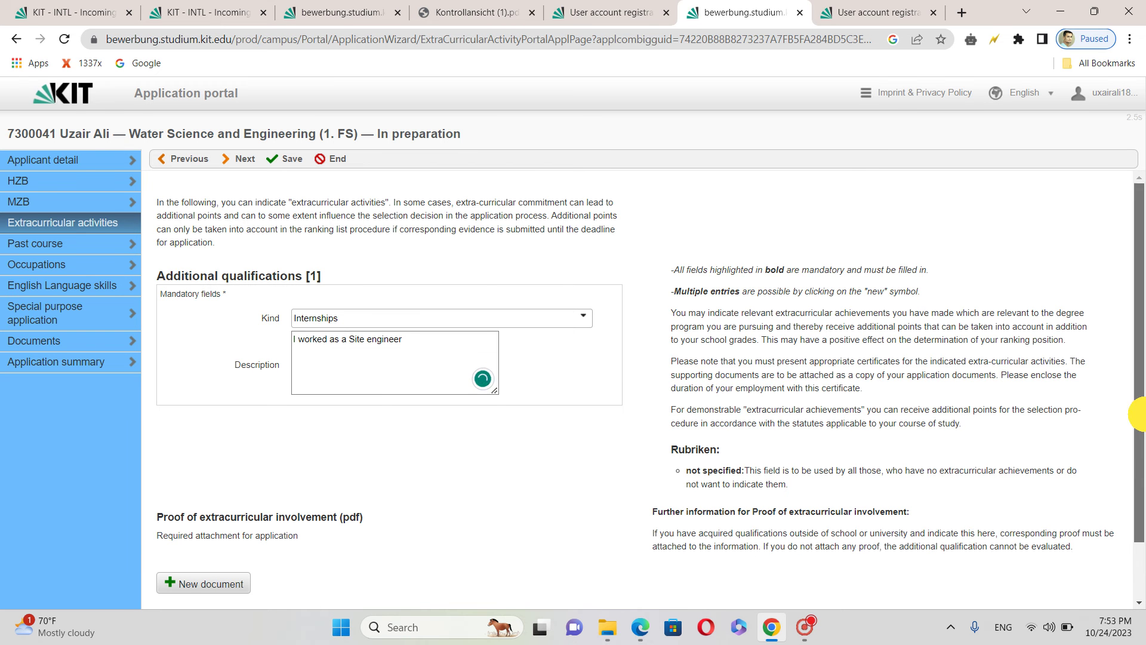
left_click_drag(1141, 413, 1141, 469)
left_click(219, 523)
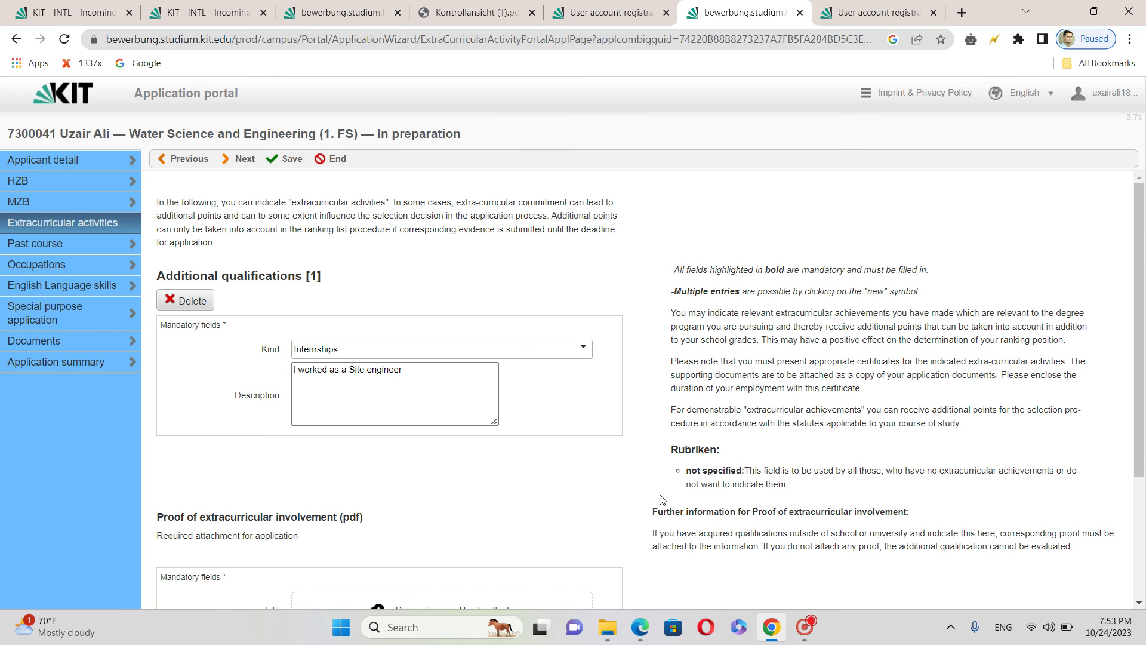
left_click_drag(1140, 311, 1139, 421)
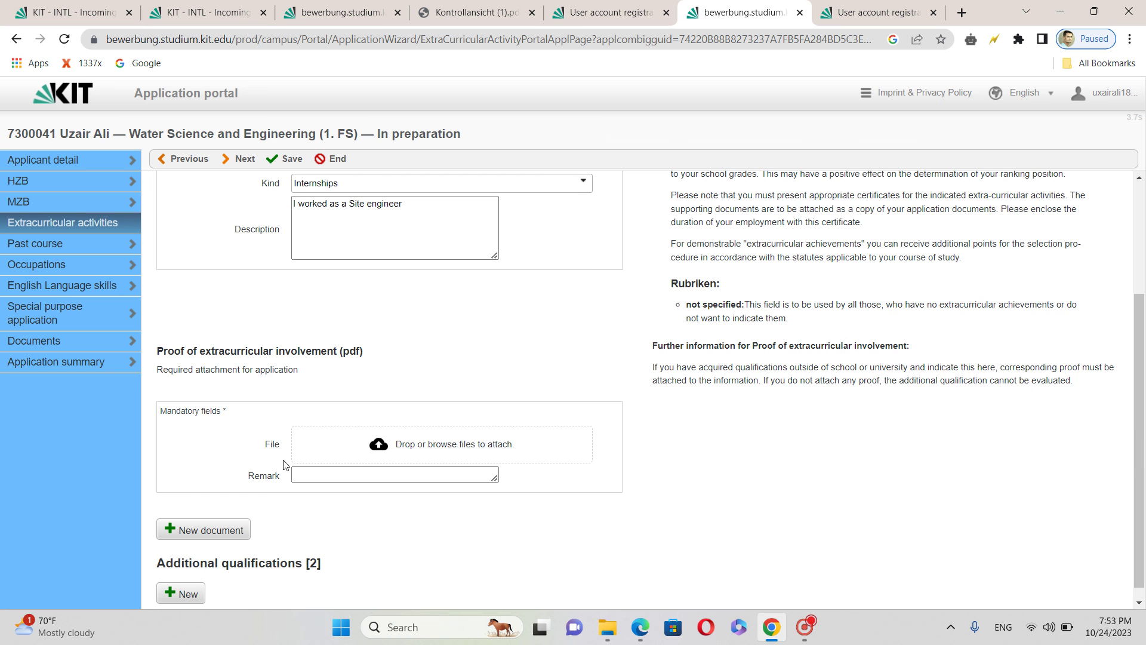
left_click(445, 441)
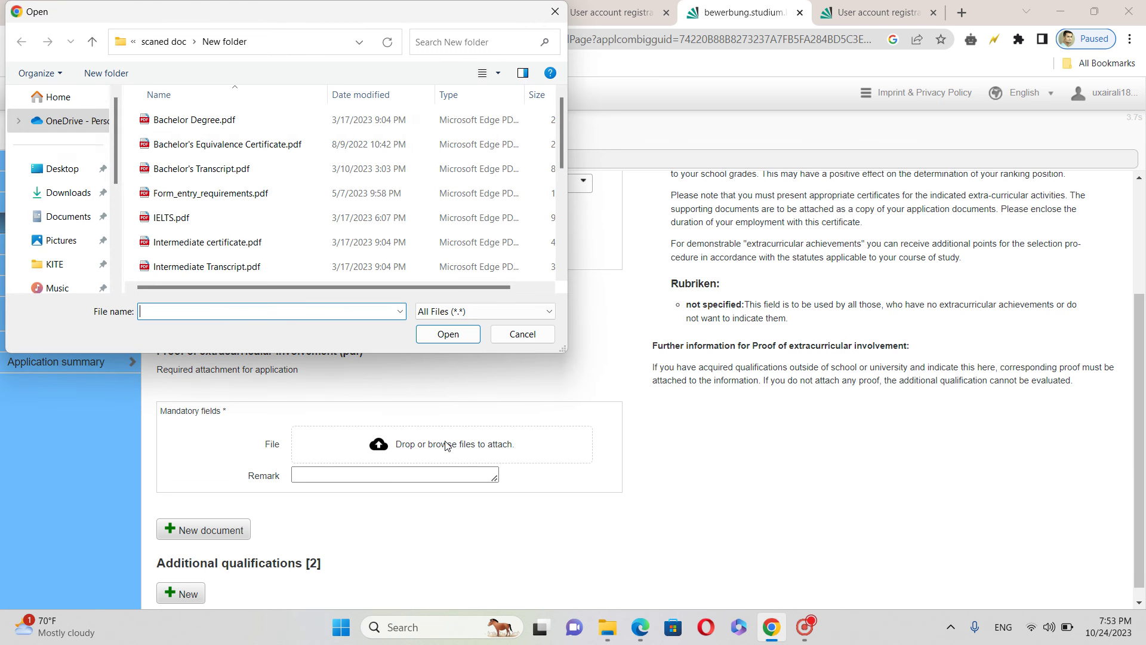
left_click(281, 263)
key("End")
double_click(278, 268)
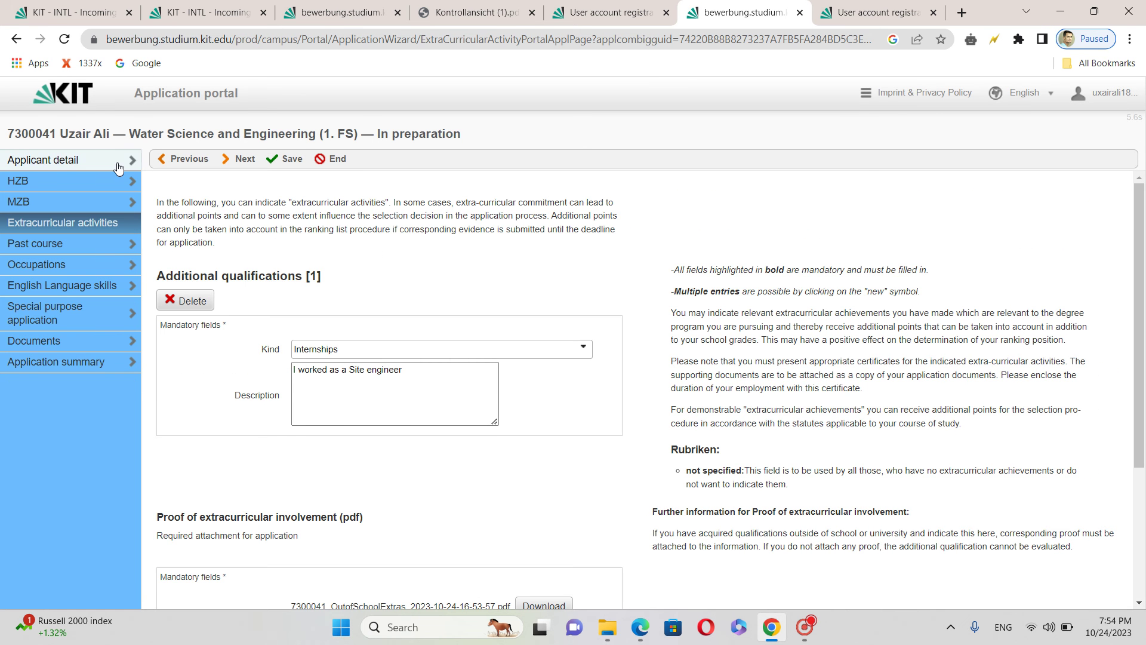
Step: Continue to the past course section and set Study periods to "The study periods given below are complete"
left_click(252, 166)
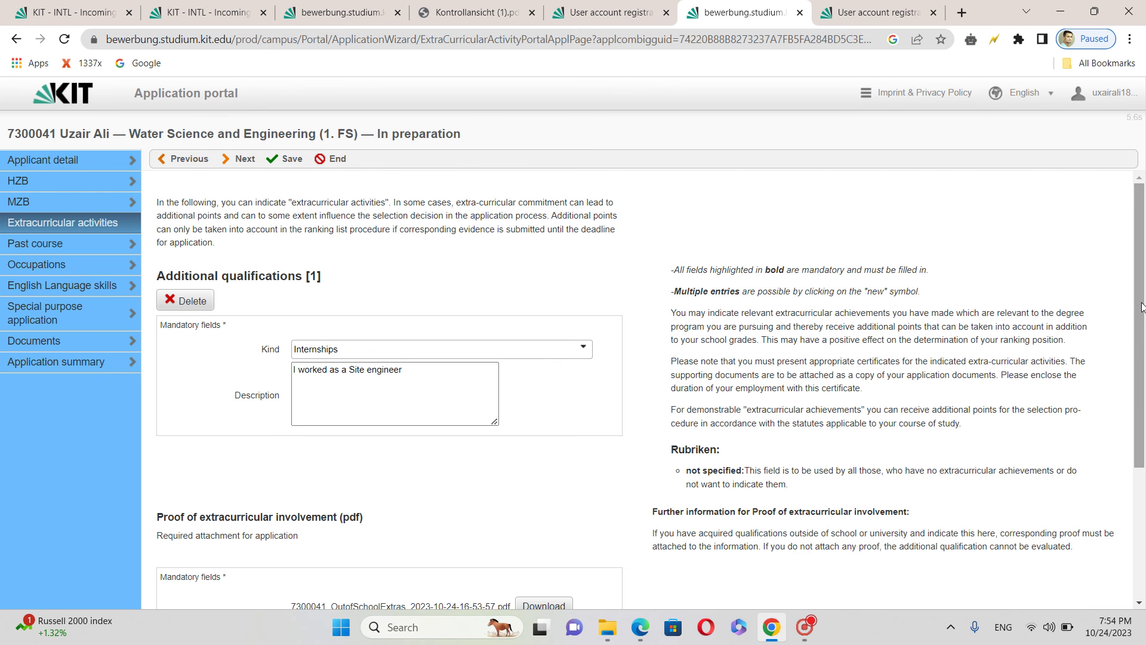
left_click_drag(1137, 304, 1137, 432)
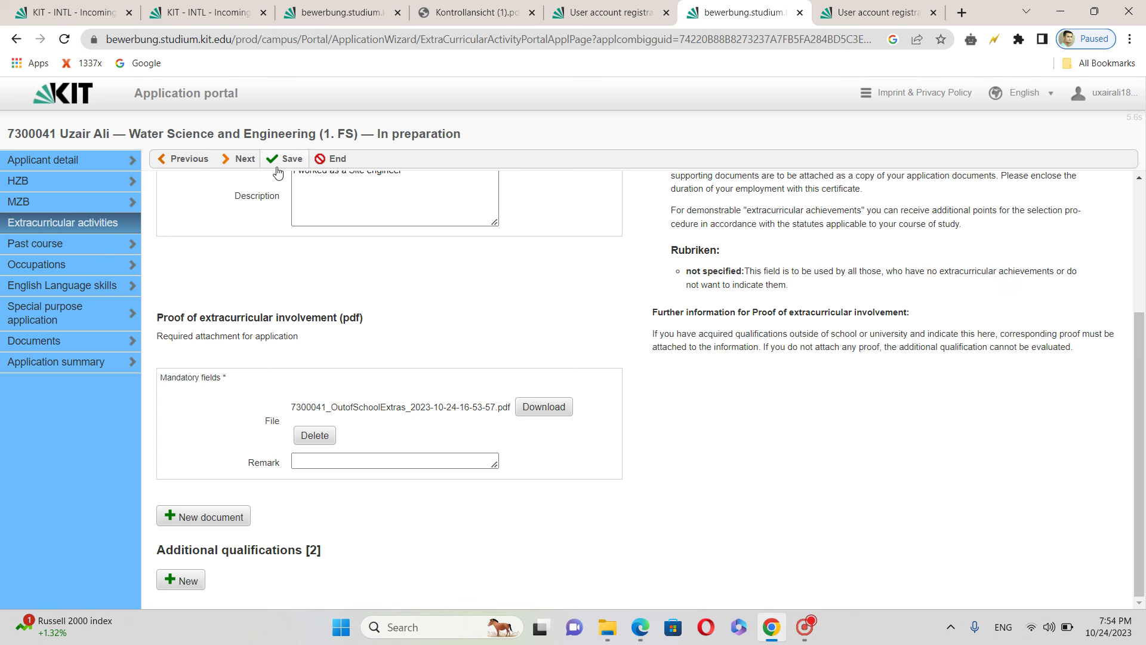
left_click(237, 159)
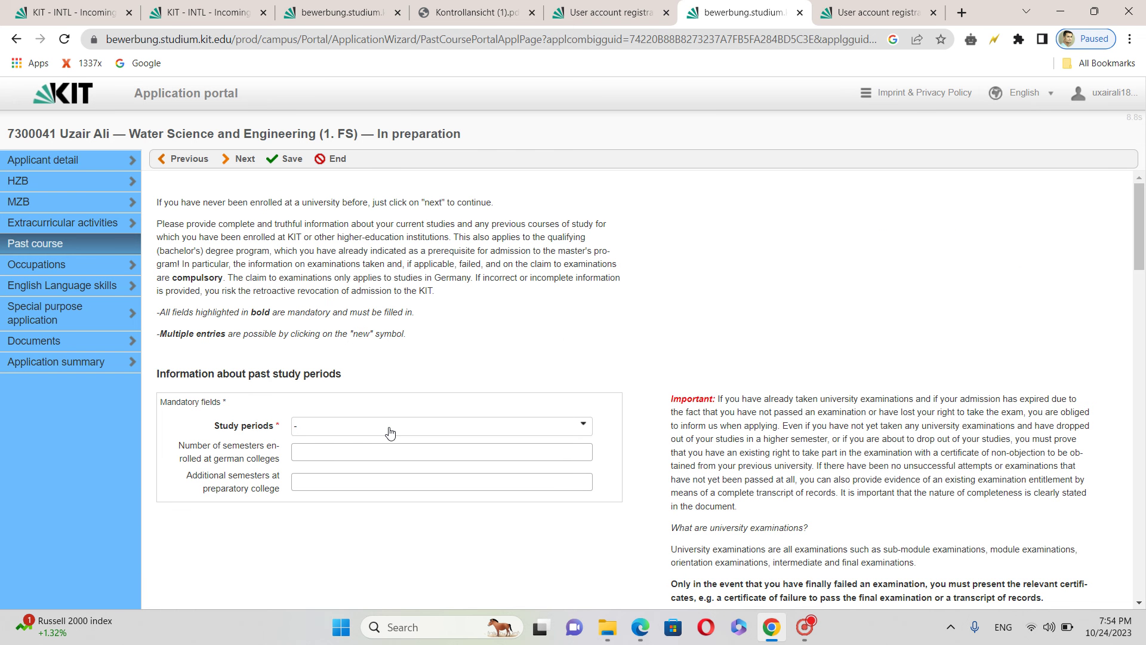
left_click(329, 434)
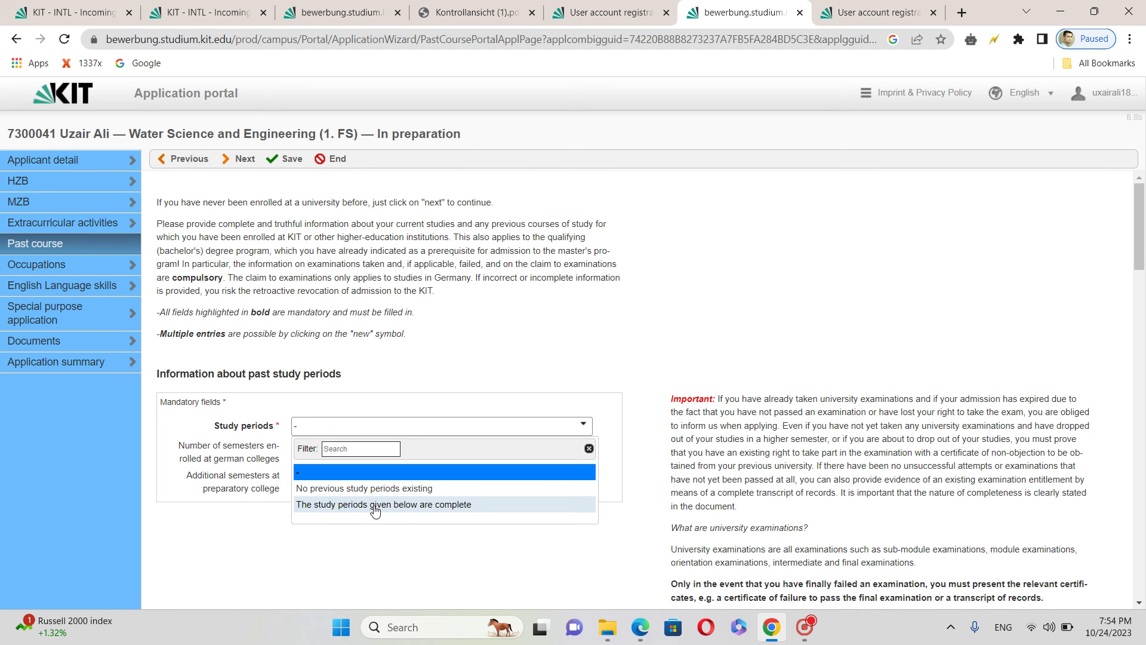
left_click(405, 506)
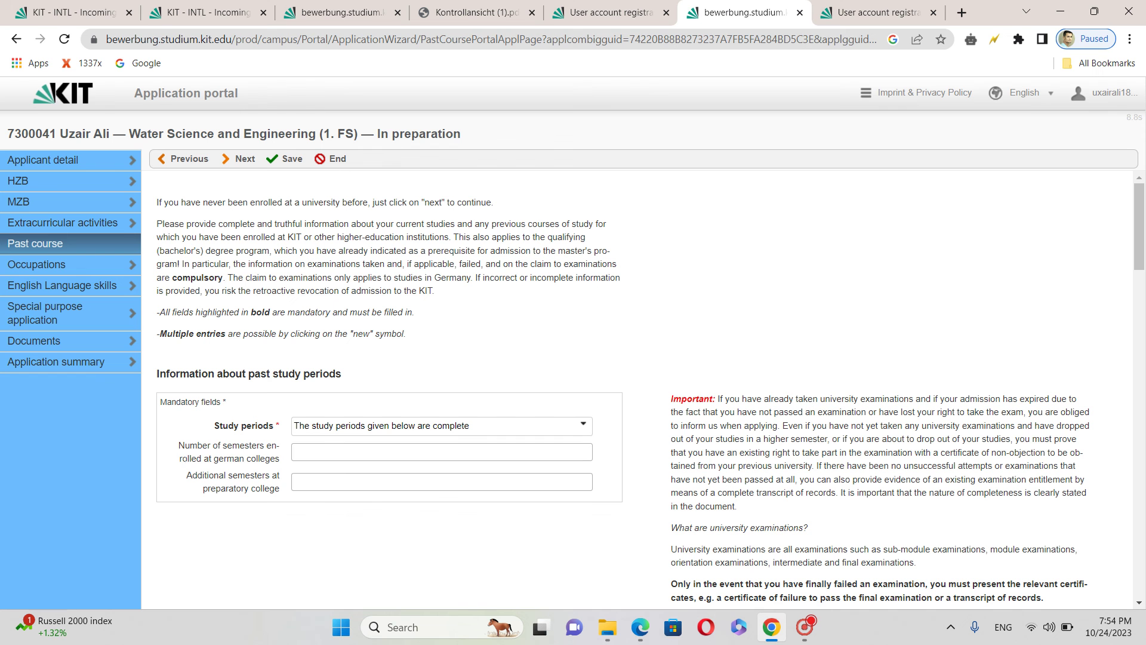
left_click_drag(178, 445, 490, 501)
left_click(524, 518)
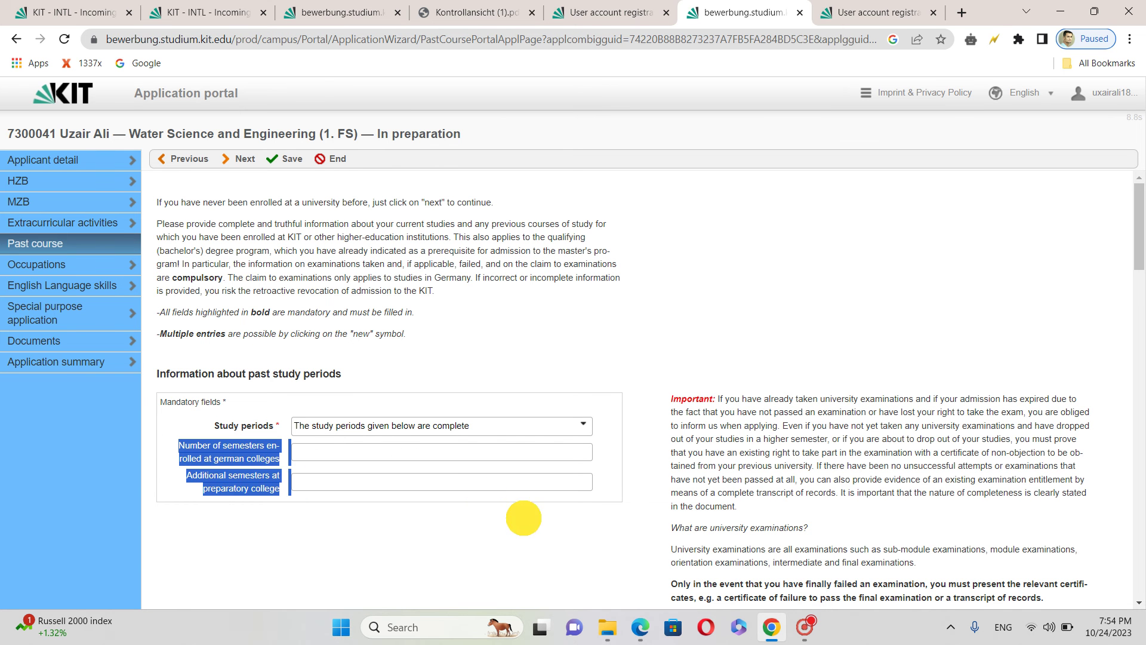
Step: Translate the past course page with the first-degree entry to English
left_click_drag(1142, 202, 1142, 331)
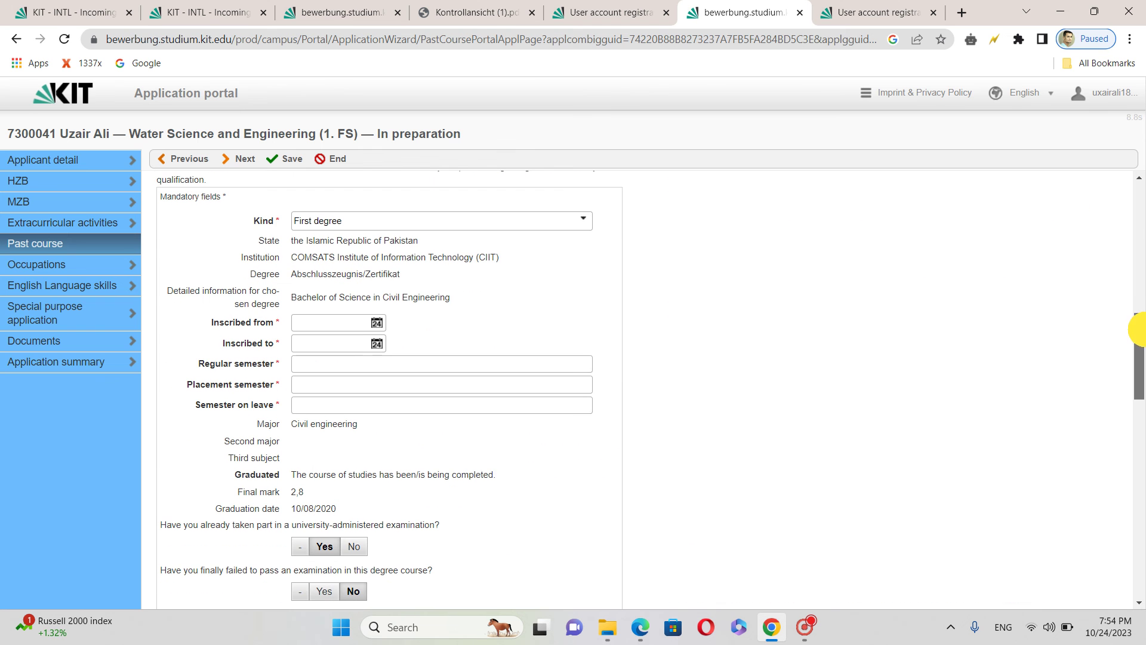
right_click(484, 295)
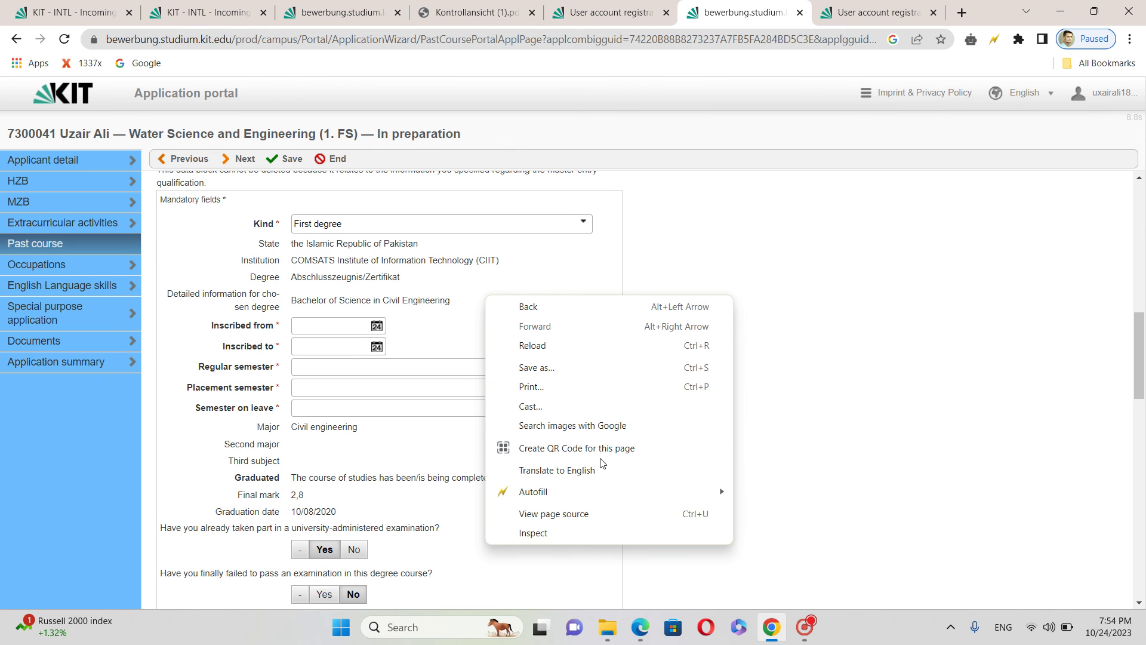
left_click(595, 473)
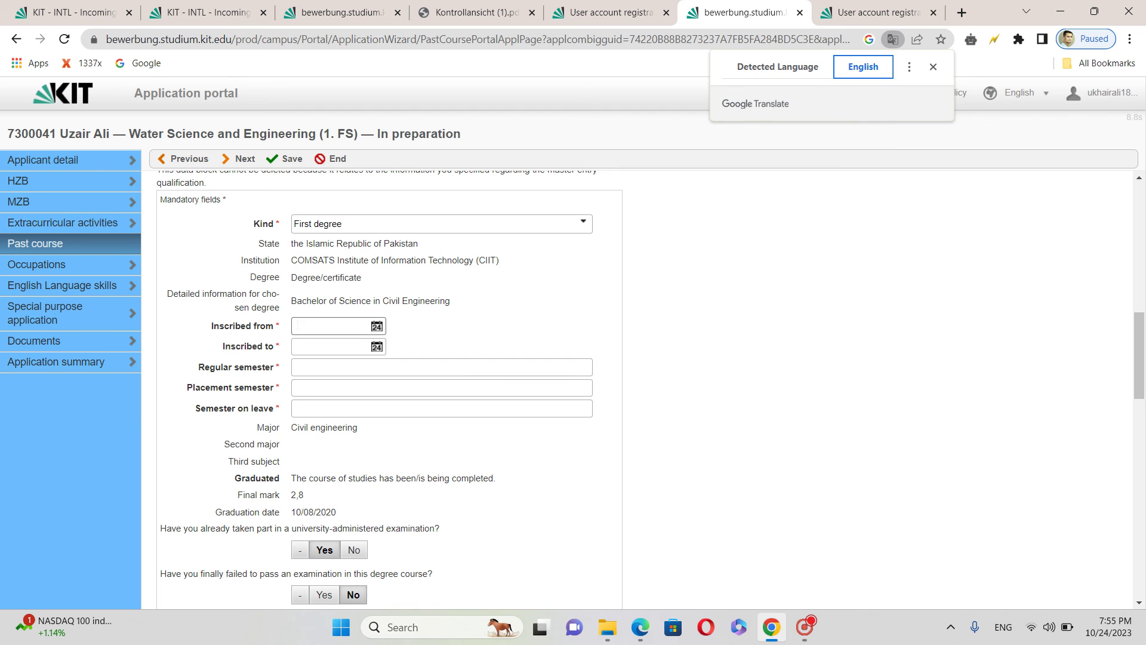
Step: Enter the first degree's enrolment period, inscribed from 09/07/2016 to 10/08/2020
left_click(296, 325)
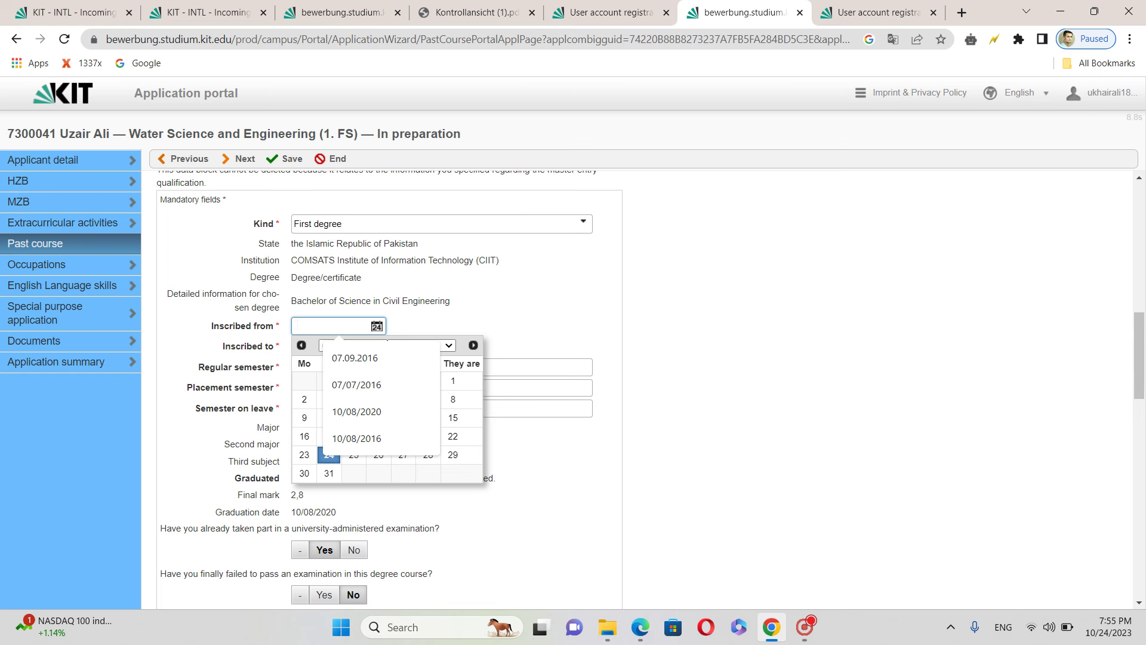
key("Down")
type("/")
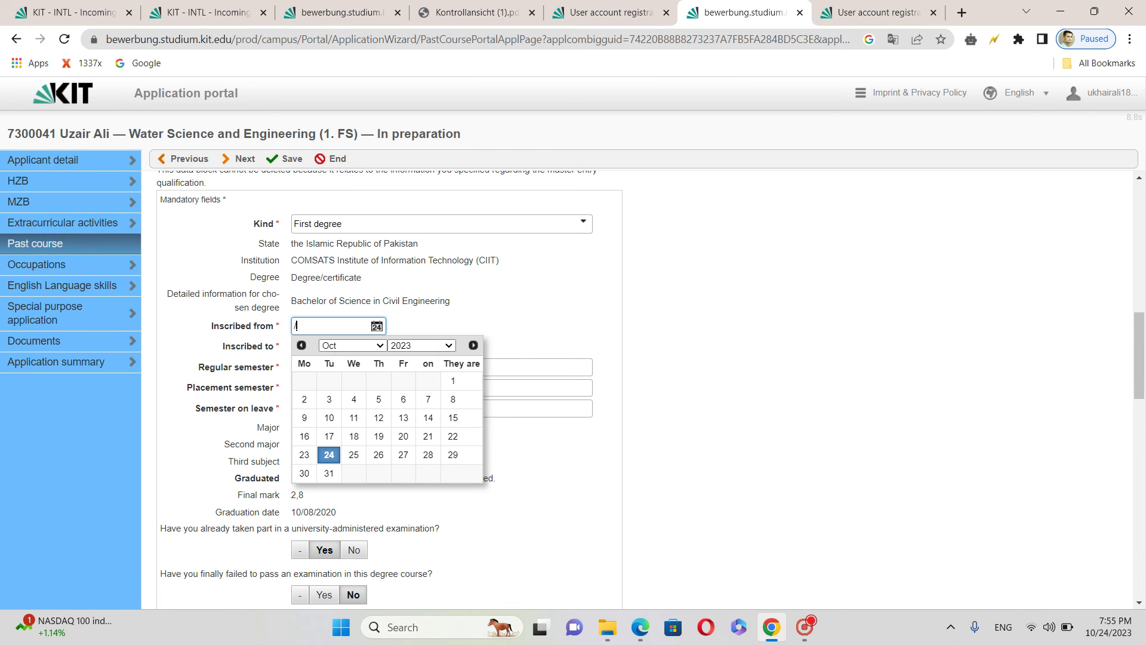
type("09")
type("/07/2016")
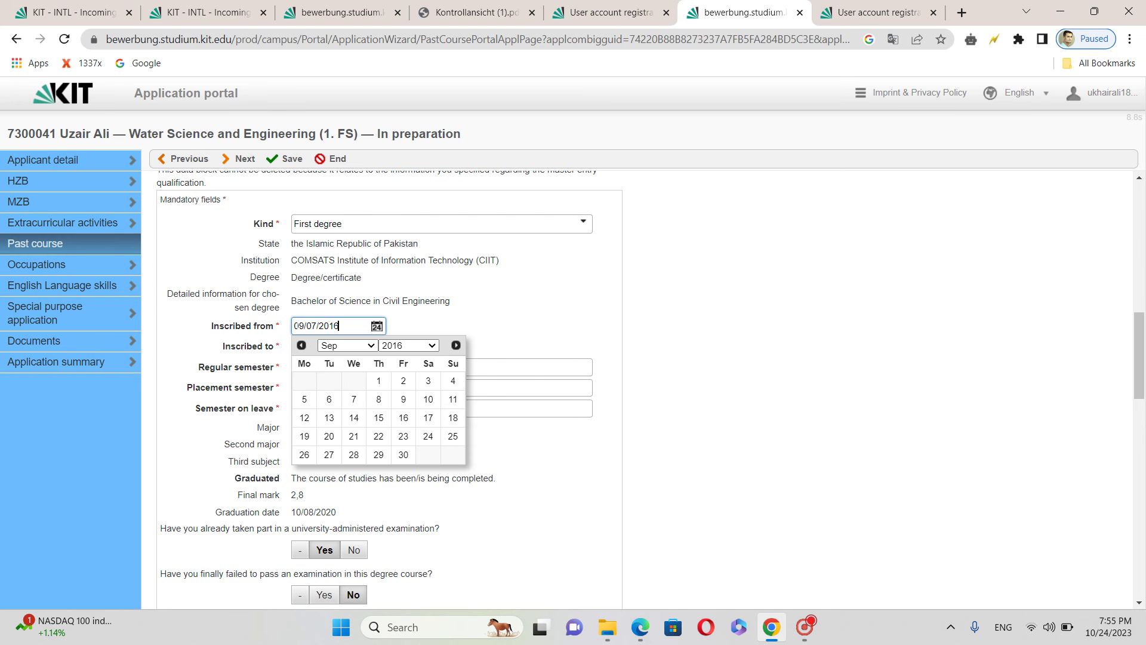
left_click(550, 306)
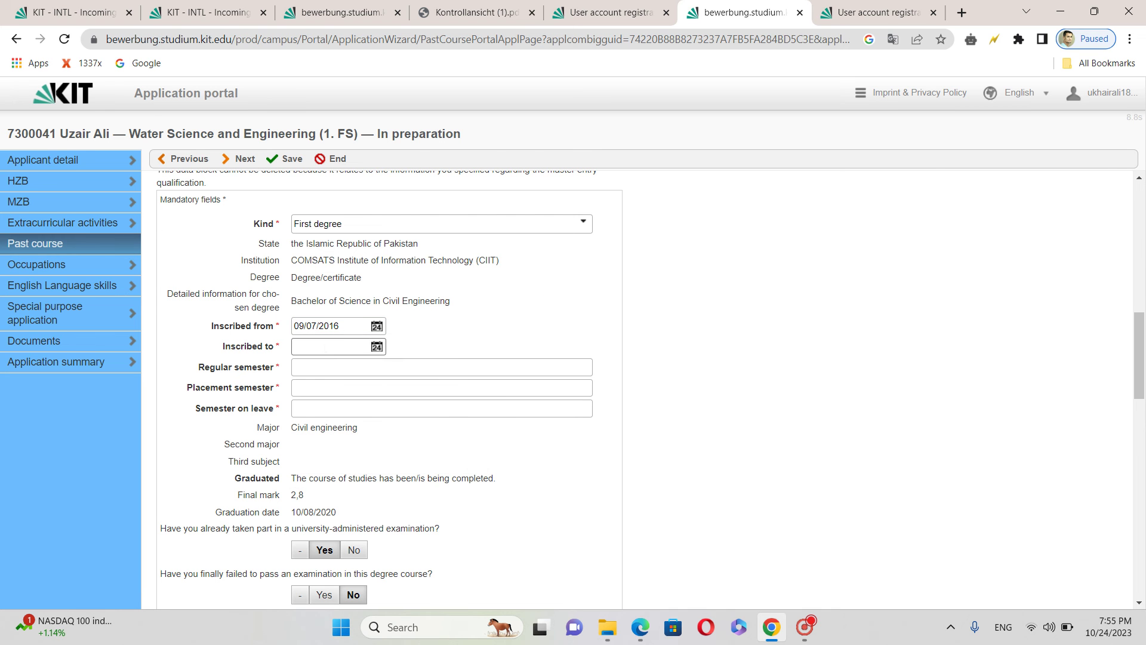
left_click(323, 347)
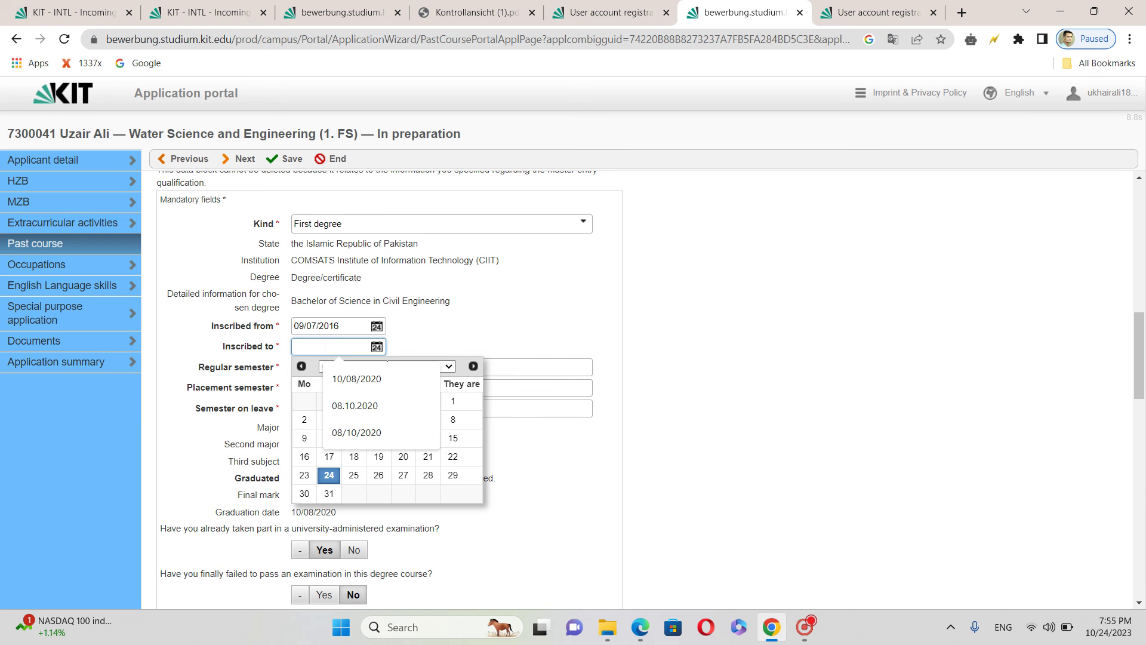
left_click(374, 384)
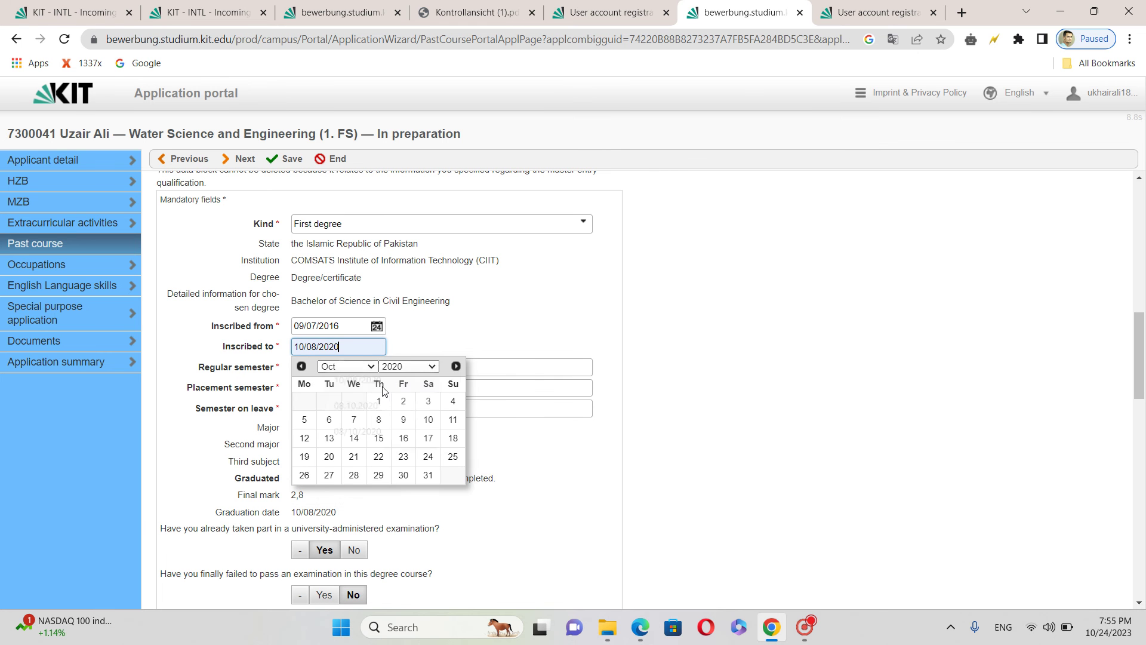
left_click(466, 324)
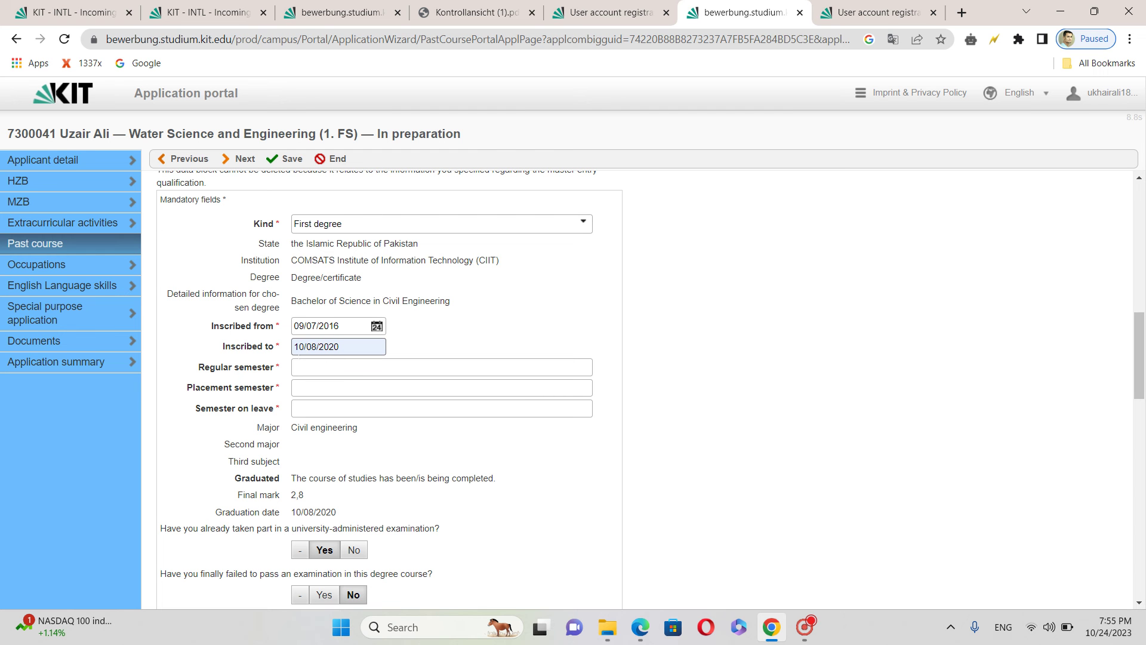
Step: Set the first degree's regular semesters to 08, placement semesters to 0 and semesters on leave to 0
left_click(363, 368)
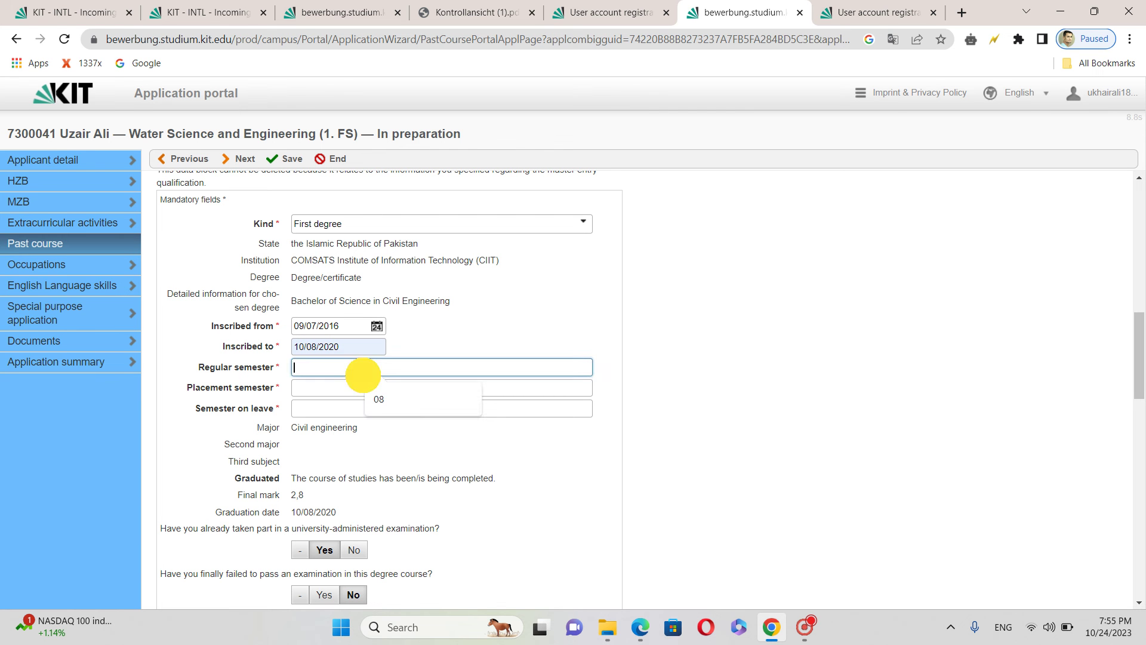
left_click(379, 398)
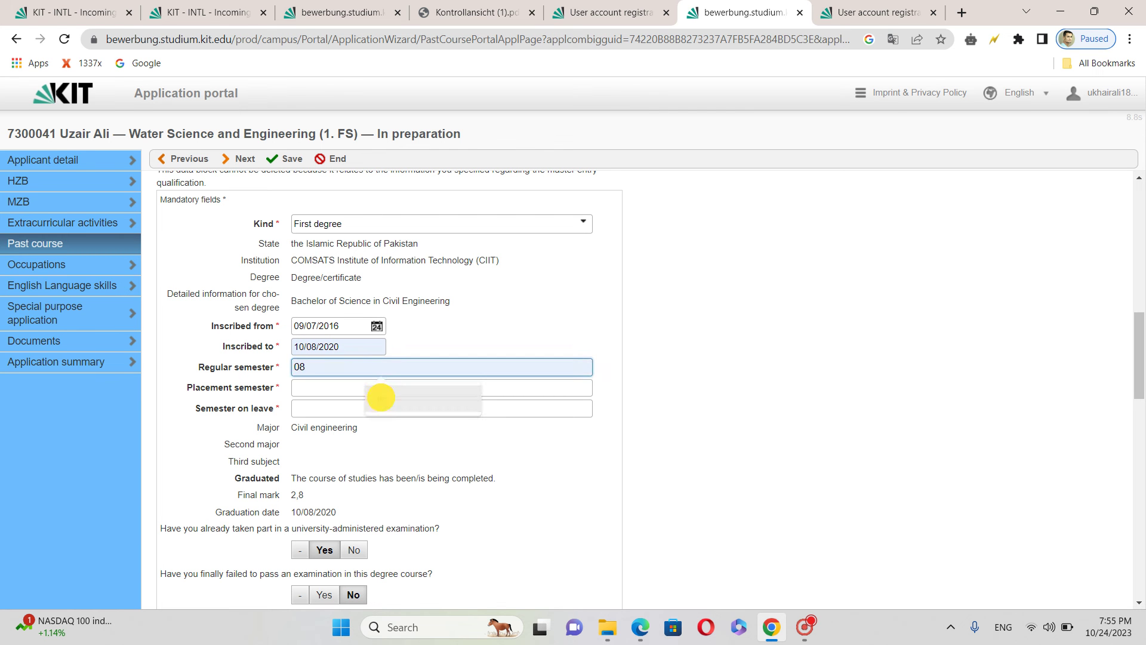
left_click(328, 387)
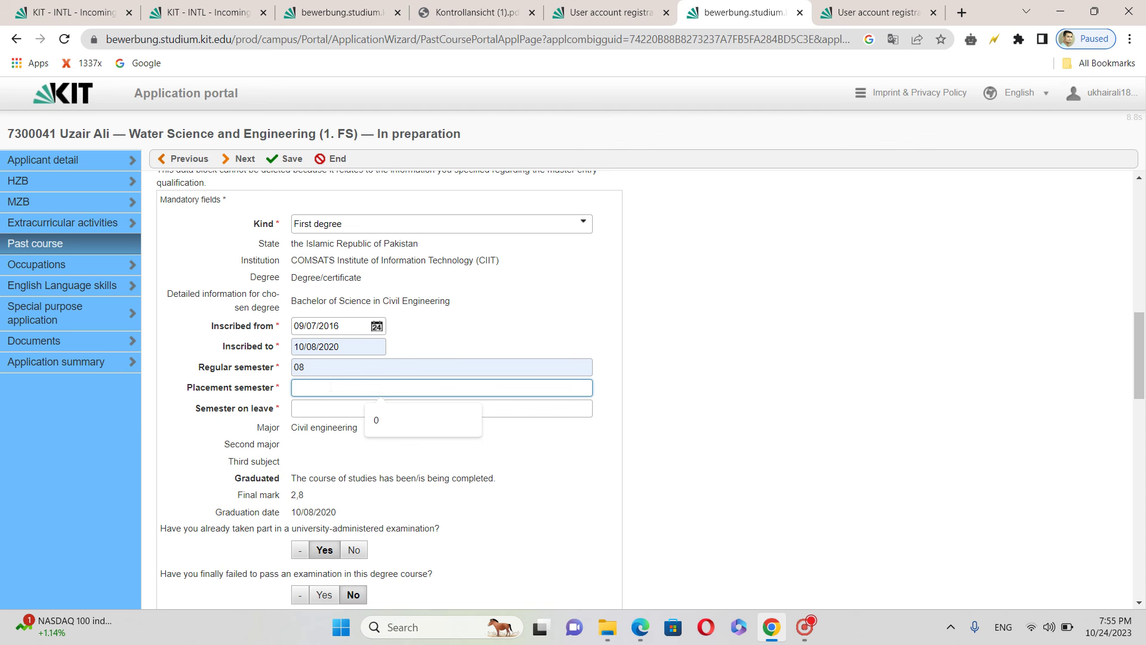
type("0")
left_click(362, 409)
type("0")
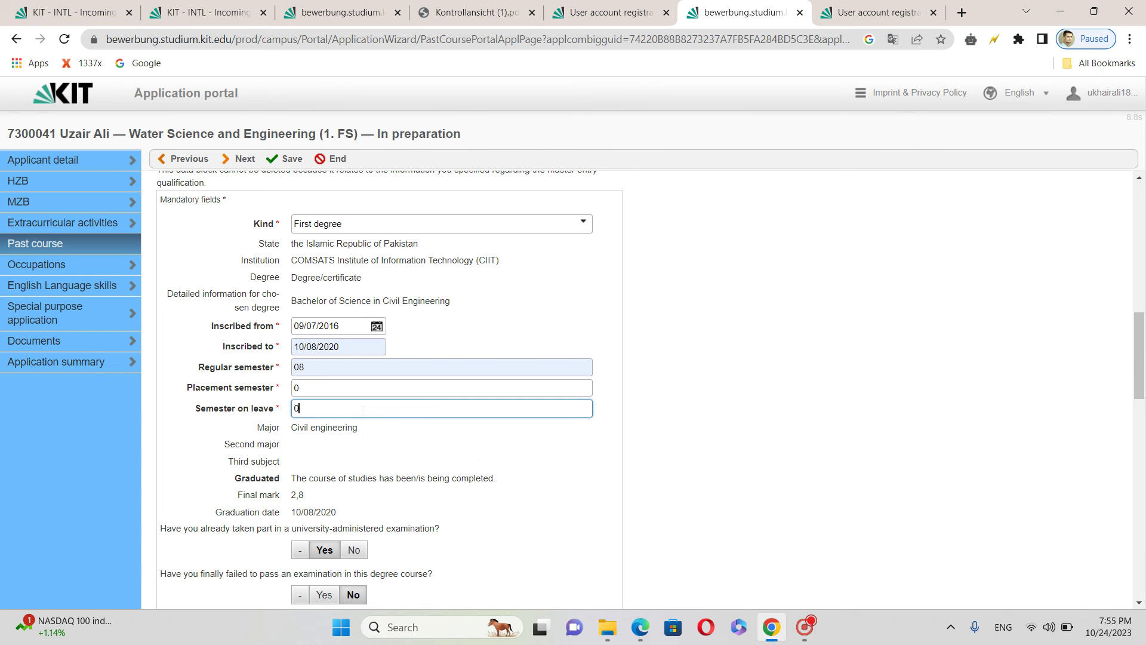
left_click(428, 447)
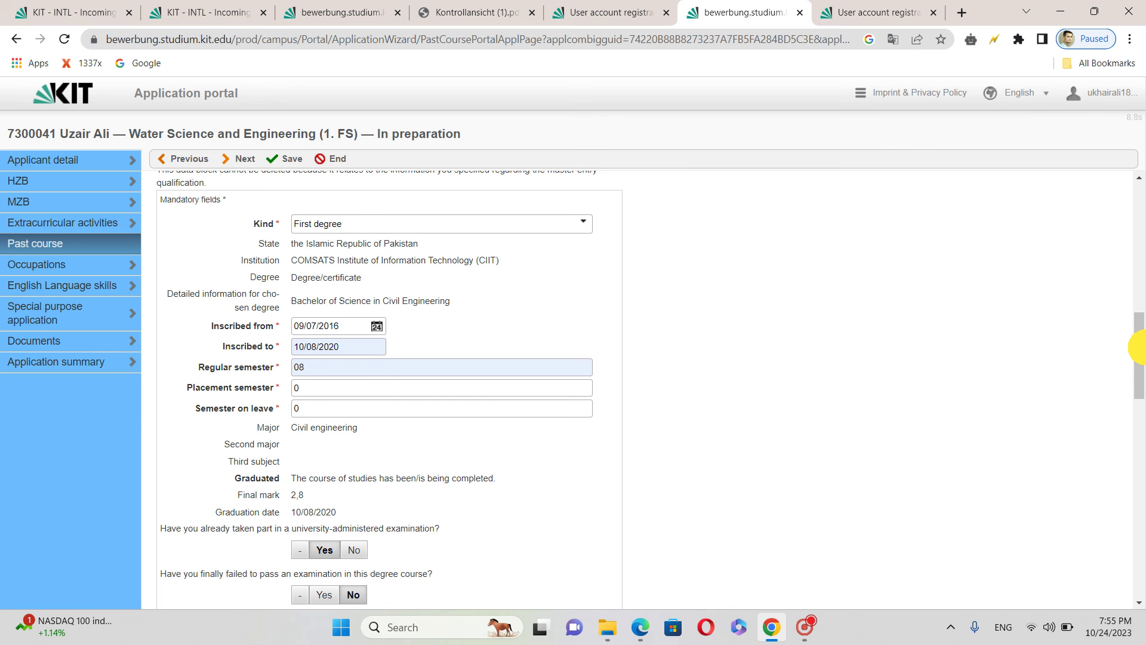
Step: Add a new document entry under Certificate of previous studies and bring up its file upload field
key("ctrl+a")
left_click(1000, 374)
left_click_drag(1133, 330, 1138, 365)
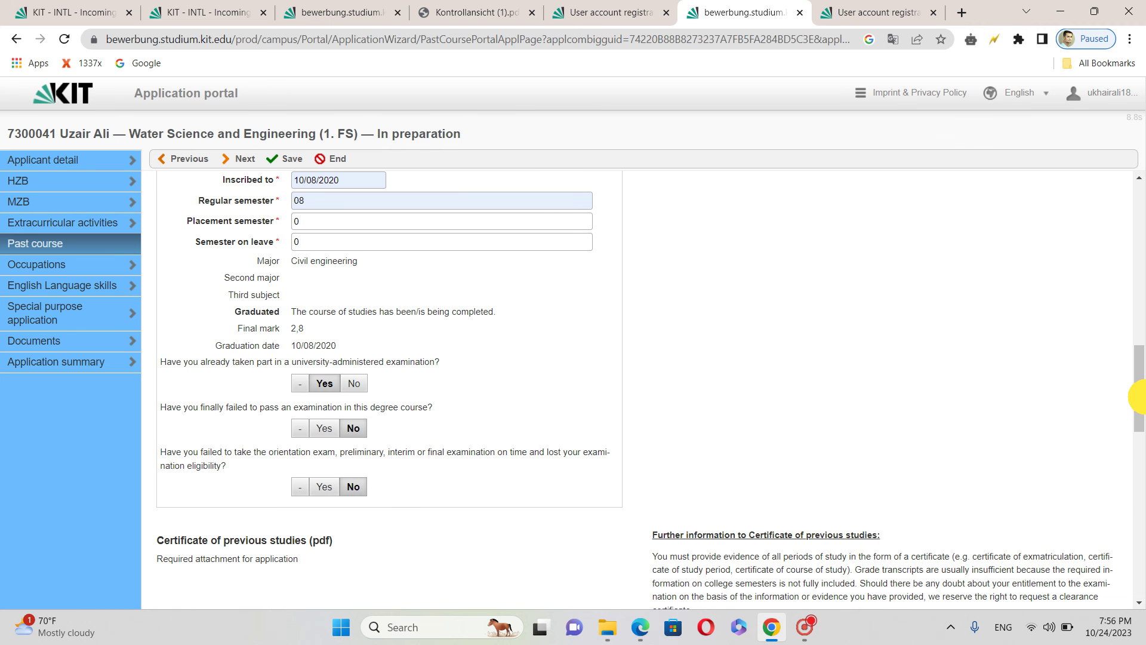
key("ctrl+a")
left_click(1139, 439)
mouse_move(1137, 438)
left_mouse_down()
mouse_move(1138, 369)
mouse_move(1139, 424)
left_mouse_up()
left_click(381, 277)
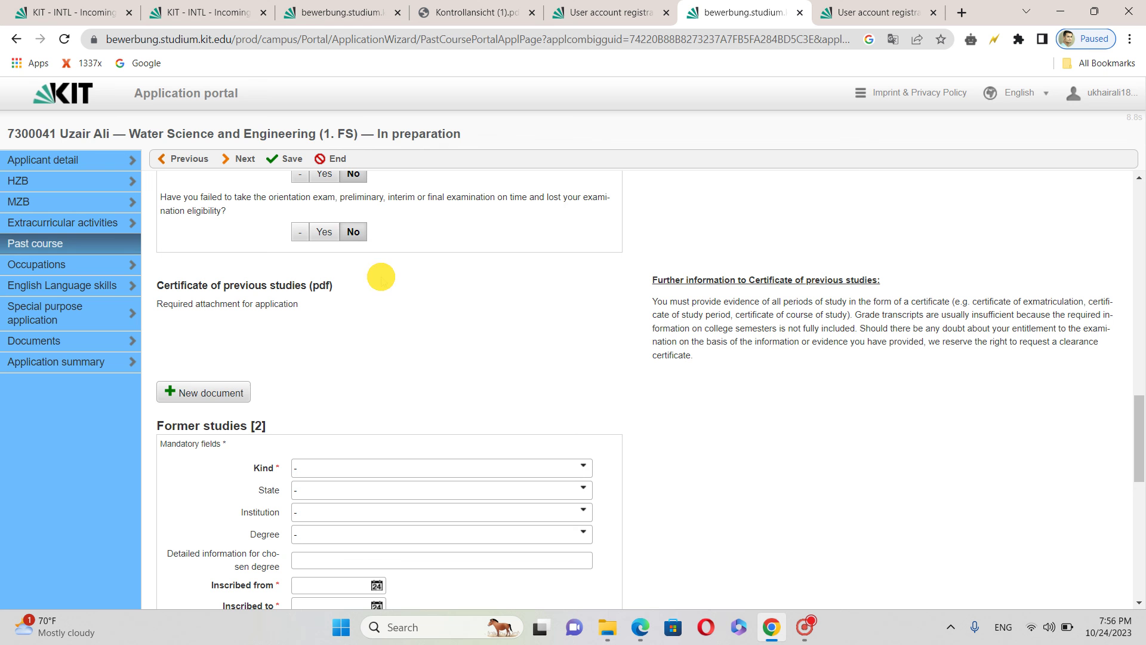
left_click(208, 387)
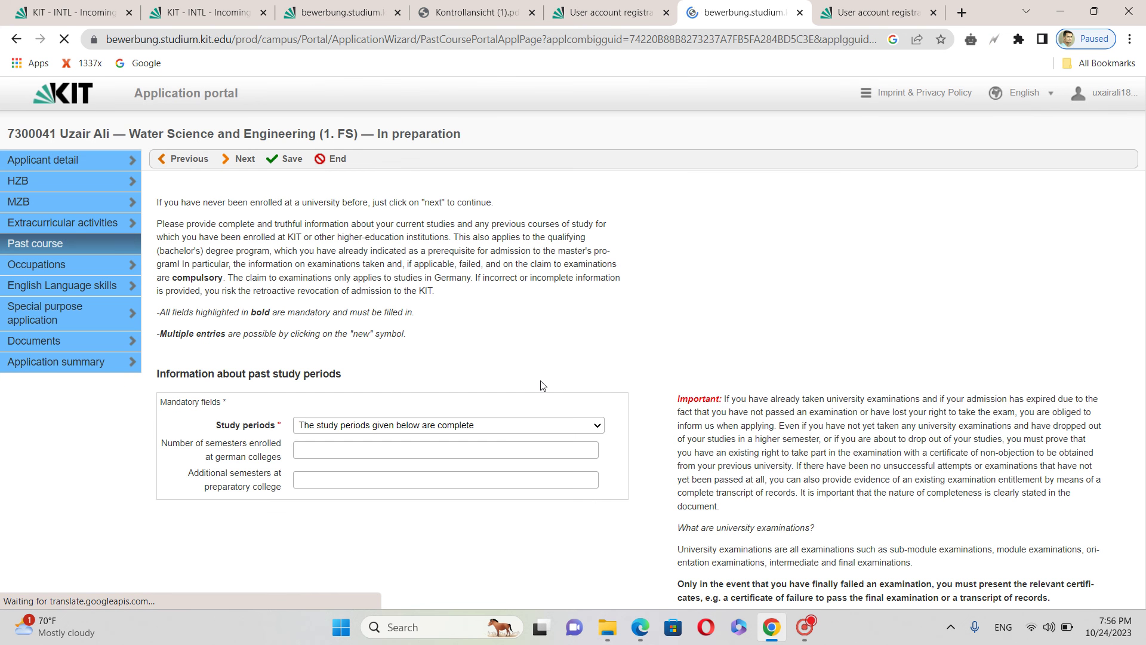
left_click_drag(1137, 263, 1136, 533)
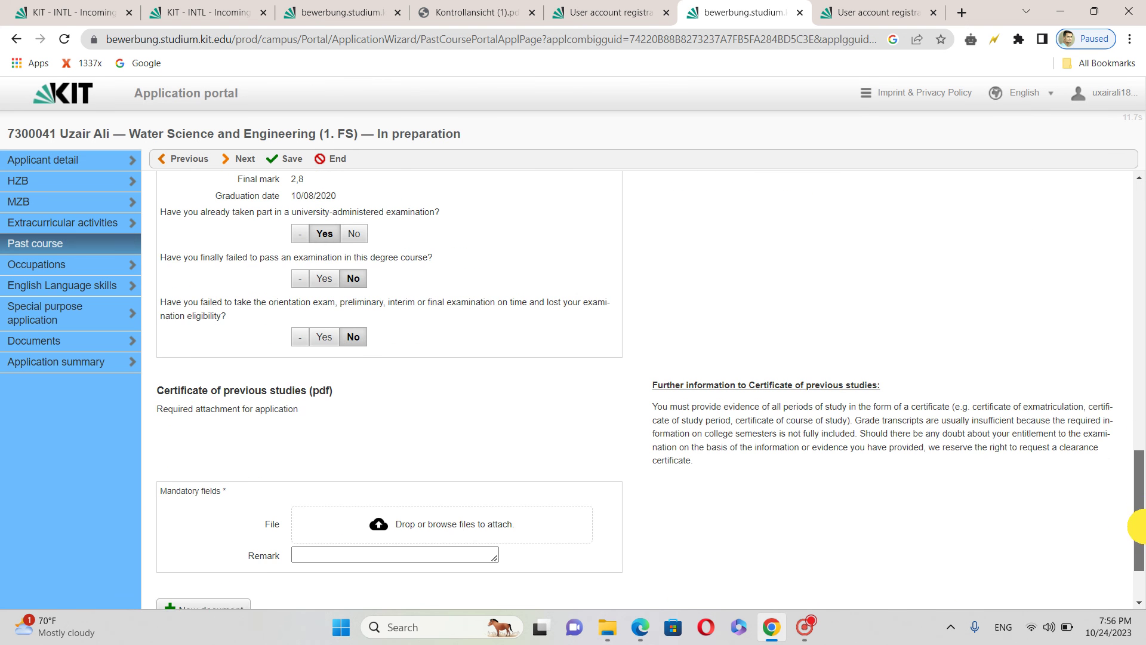
Step: Attach Bachelor Degree.pdf as the certificate of previous studies
left_click(450, 514)
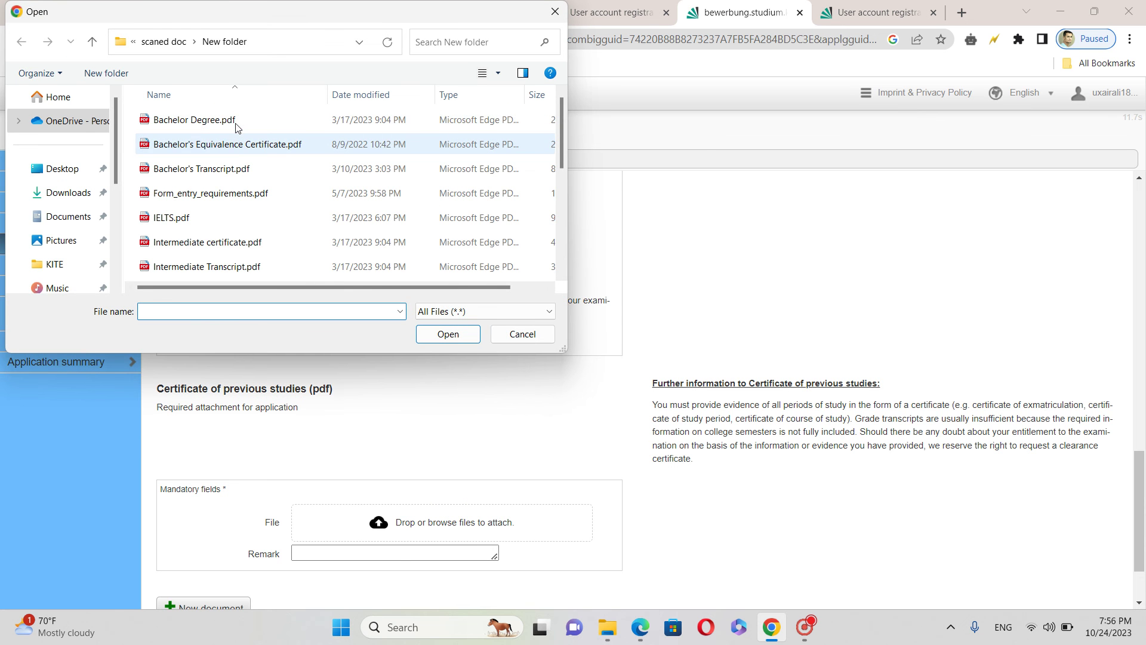
left_click(236, 120)
double_click(236, 120)
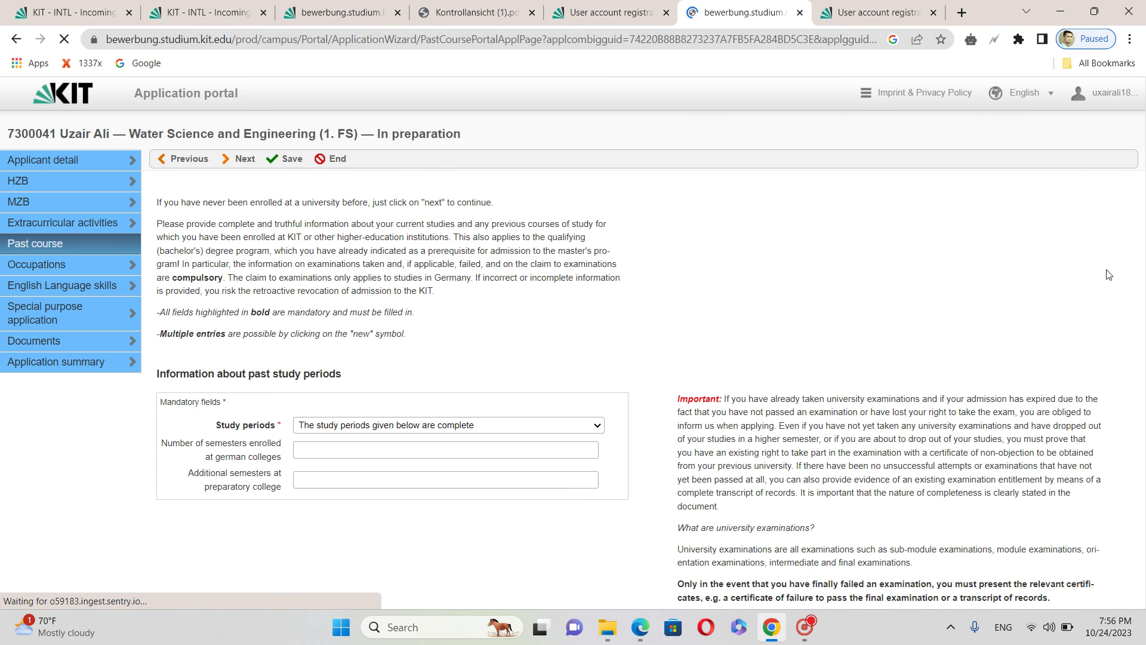
Step: Check the kind options of the second former-studies entry without choosing one and continue to the Occupations page
left_click_drag(1141, 223, 1140, 482)
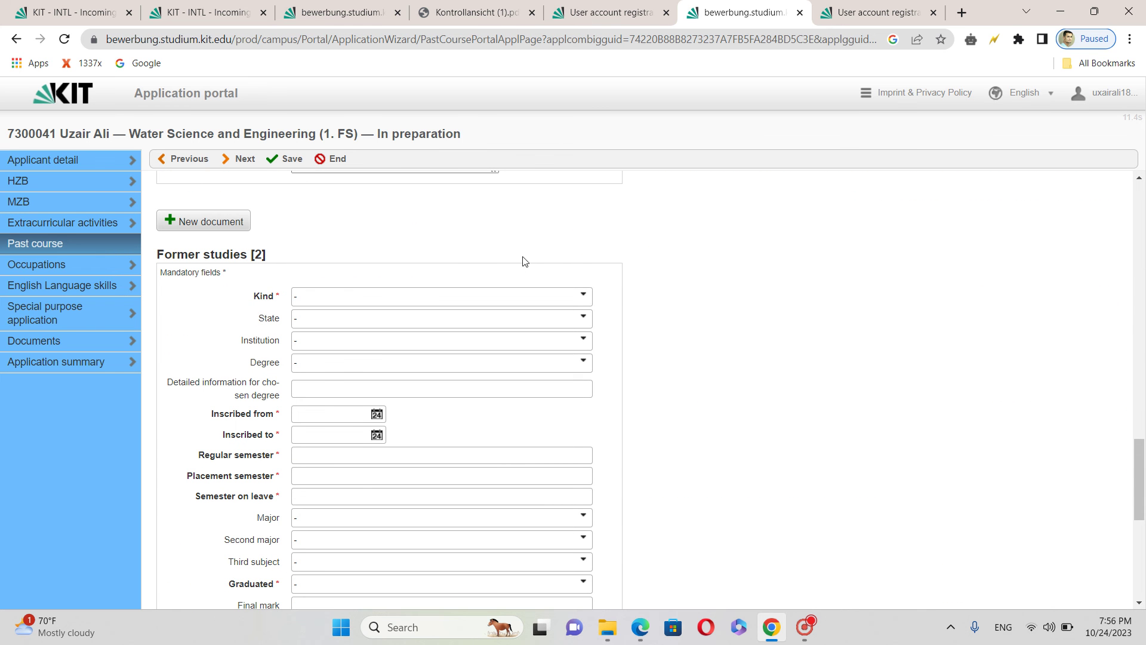
left_click(540, 299)
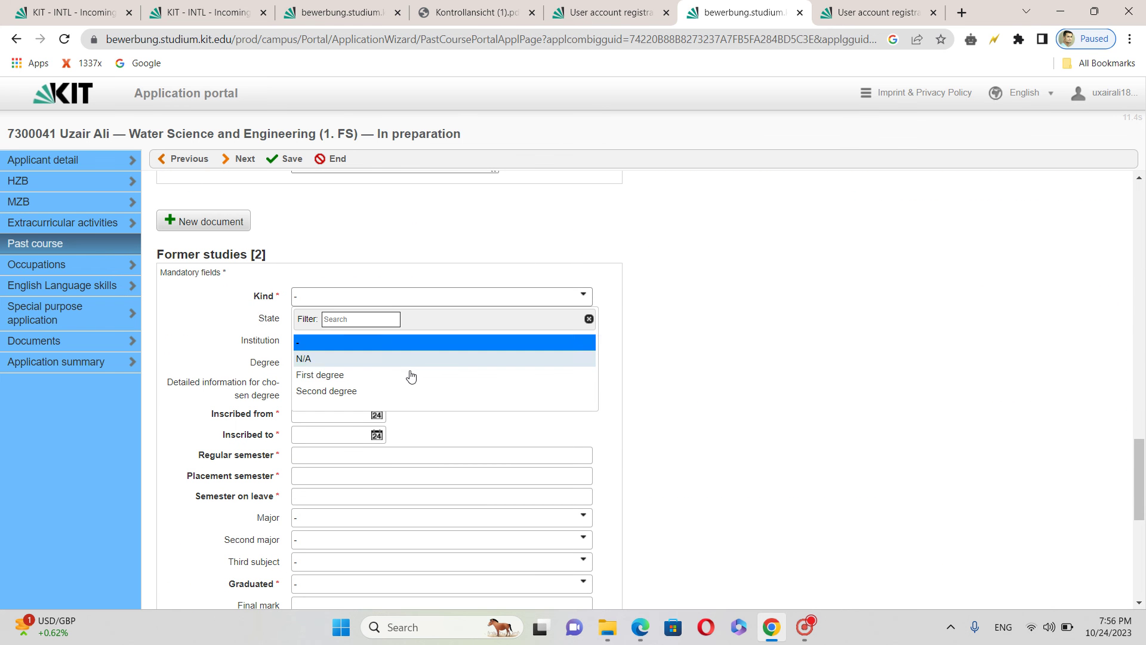
left_click(924, 403)
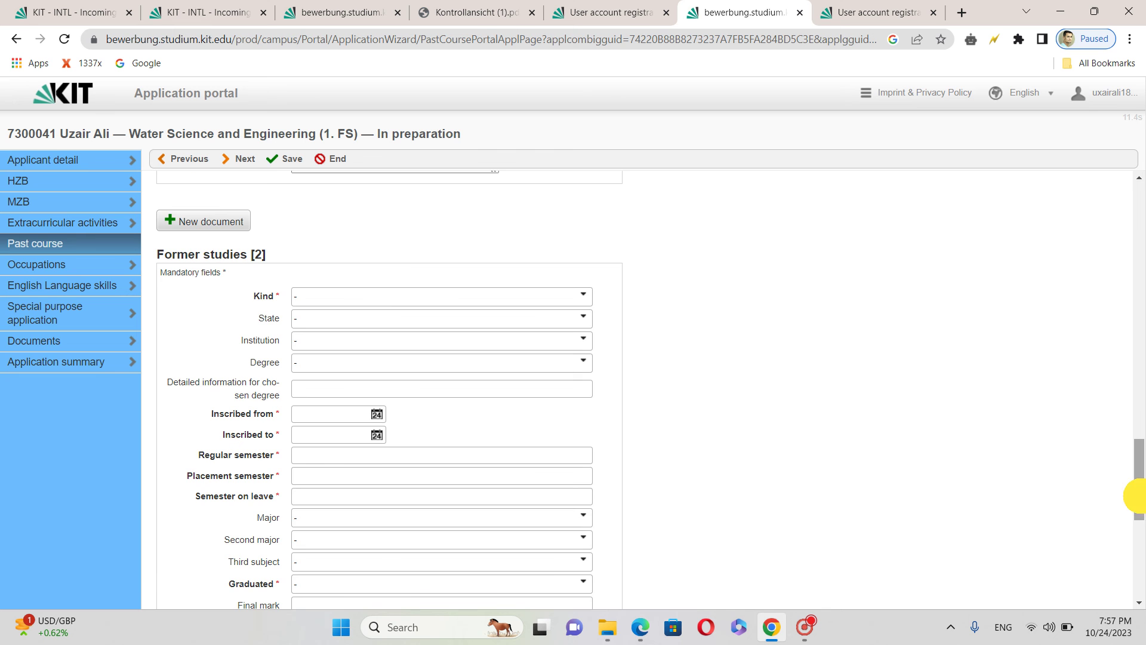
left_click_drag(1138, 471, 1128, 330)
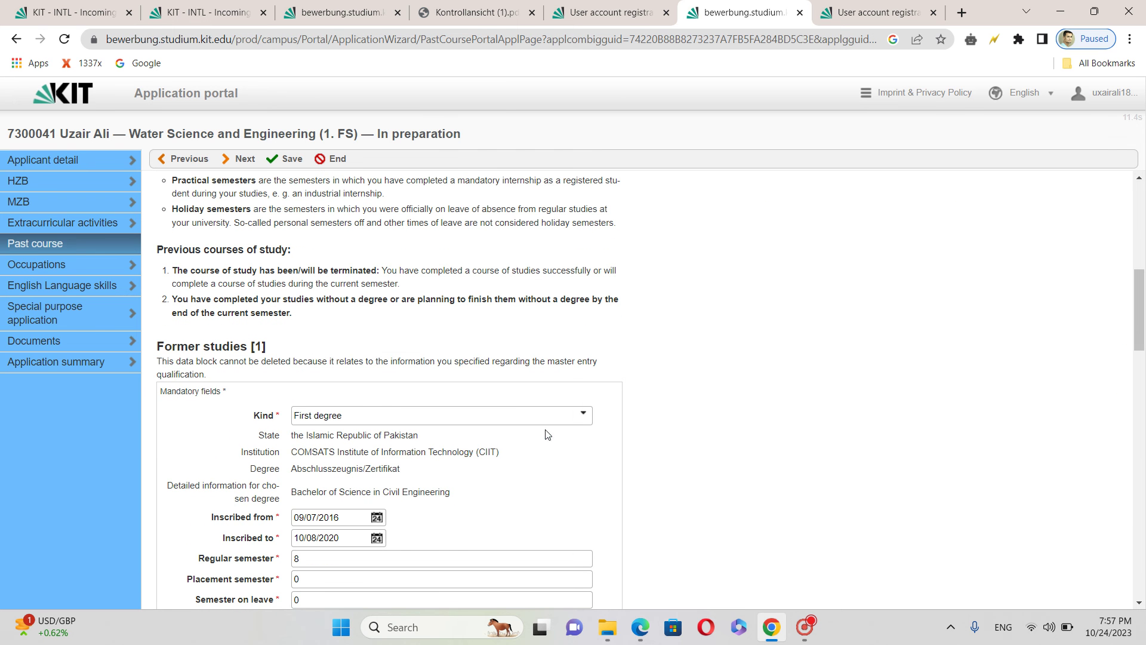
left_click(244, 158)
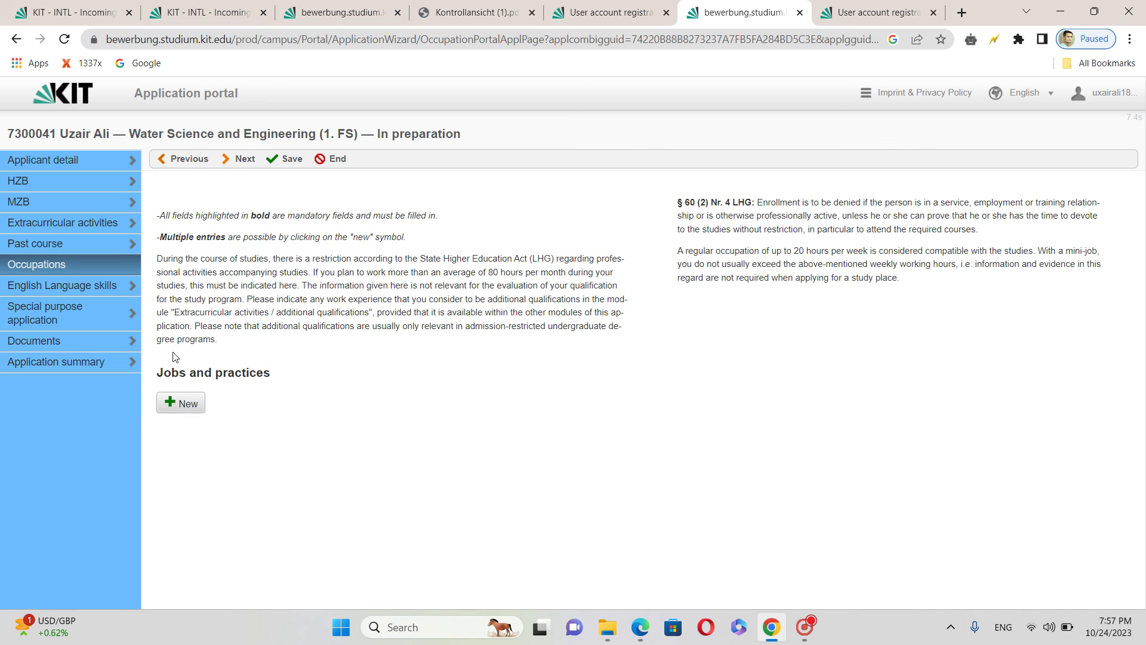
Step: Read the note on professional activities during studies and continue to the English language skills page without adding a job
left_click_drag(230, 340, 168, 258)
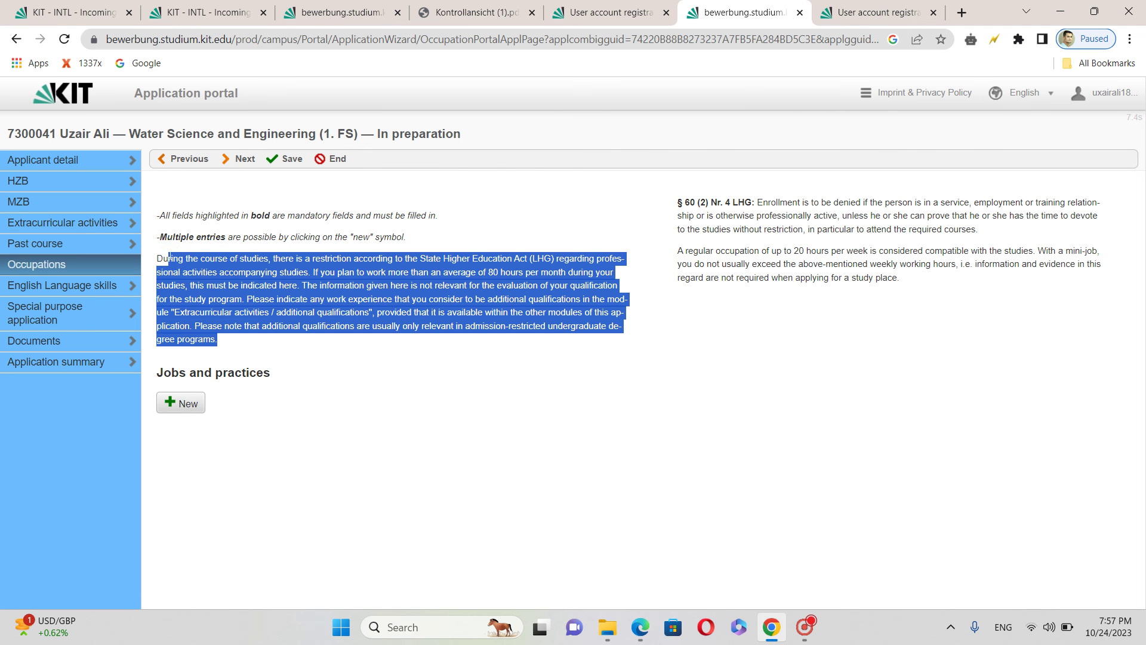
left_click(268, 334)
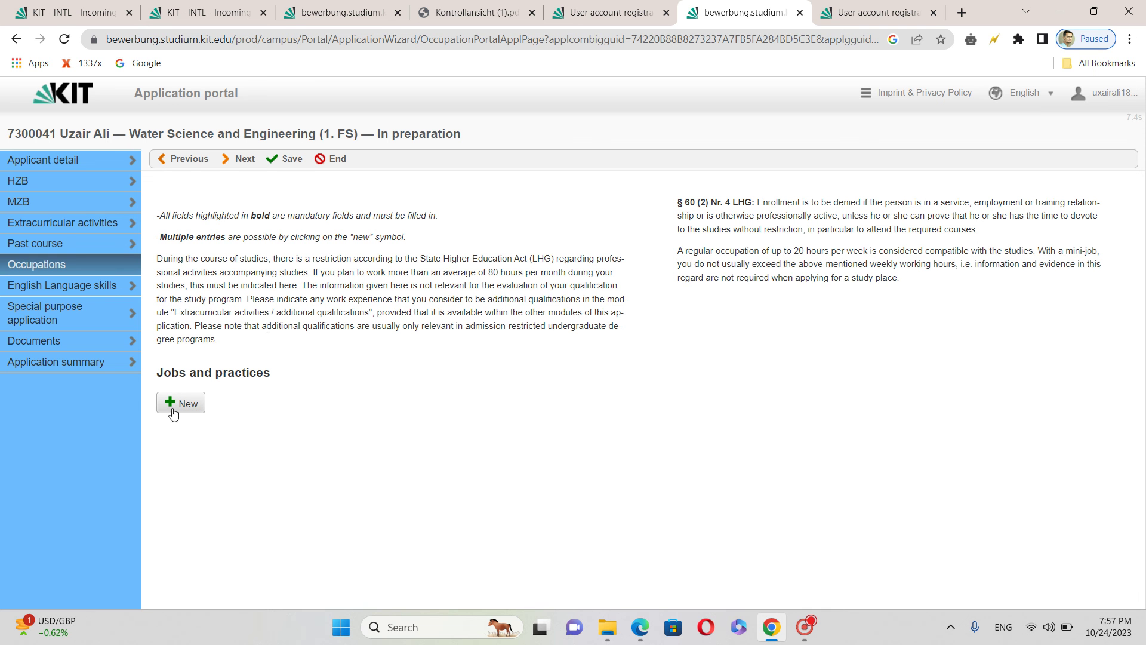
left_click(225, 160)
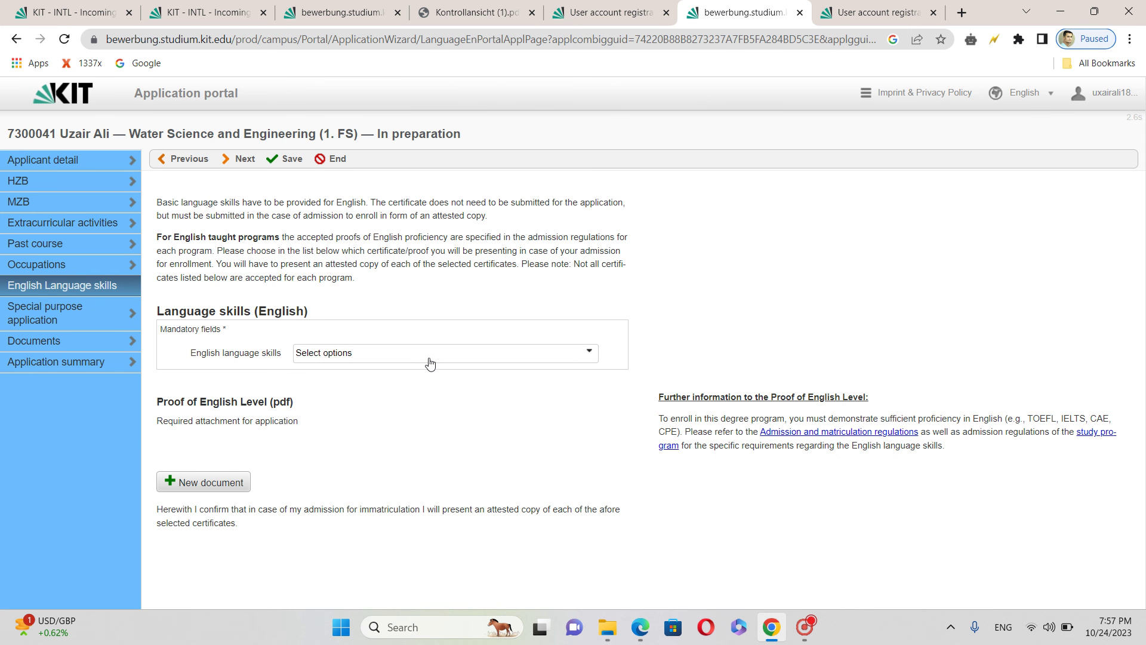
Step: Choose IELTS (Academic Total Score: 6,5; no partial score of less than 6) as the English language skills certificate
left_click(430, 360)
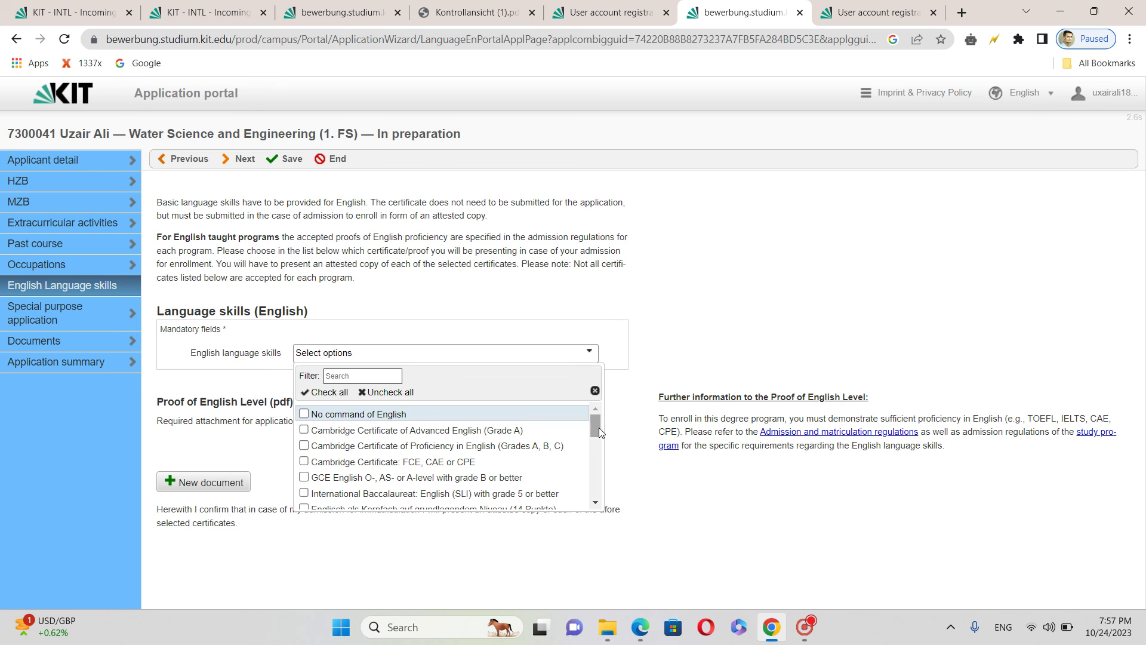
left_click_drag(595, 427, 594, 467)
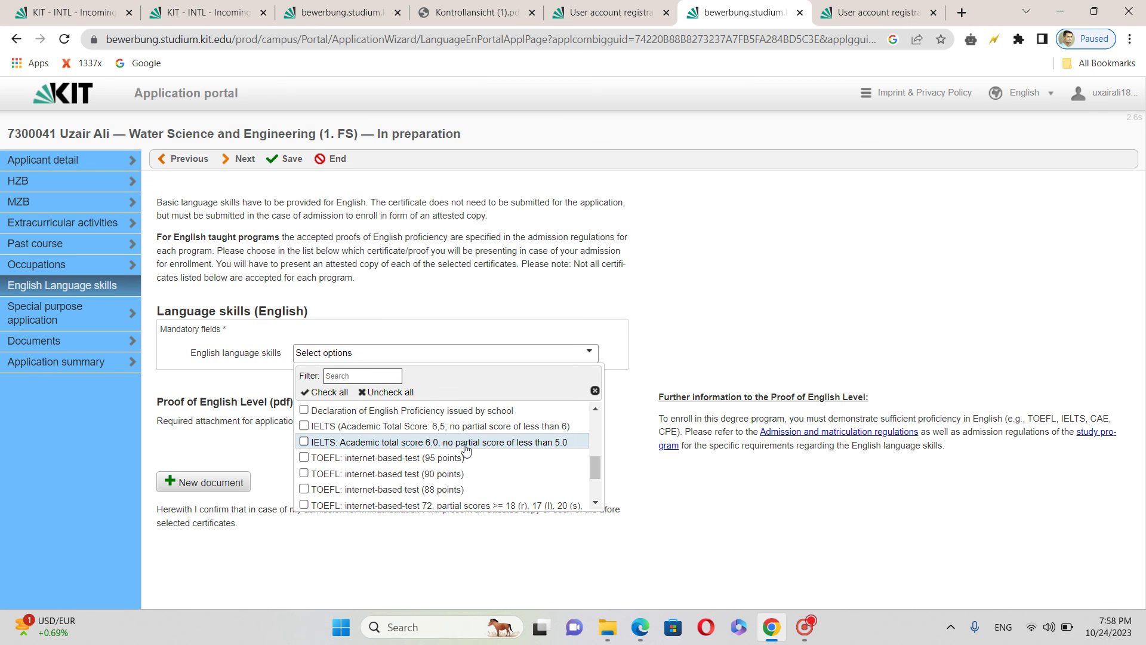
left_click(531, 429)
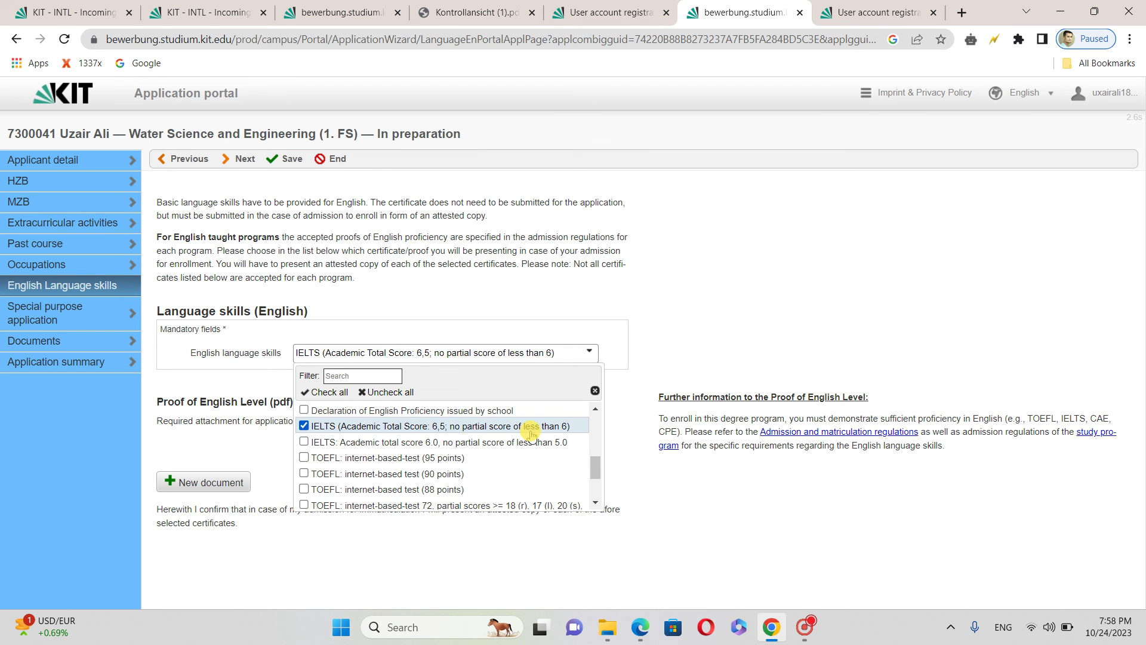
left_click(672, 489)
Step: Attach IELTS.pdf as a new Proof of English Level document and continue to the Special purpose application page
left_click(224, 483)
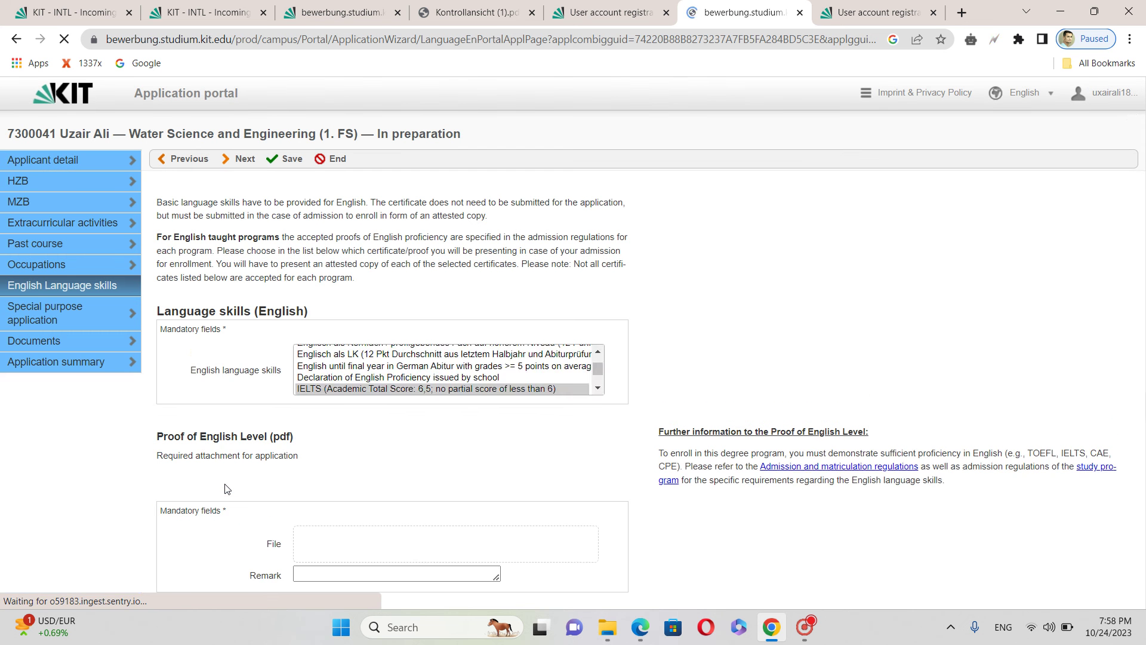
left_click(392, 509)
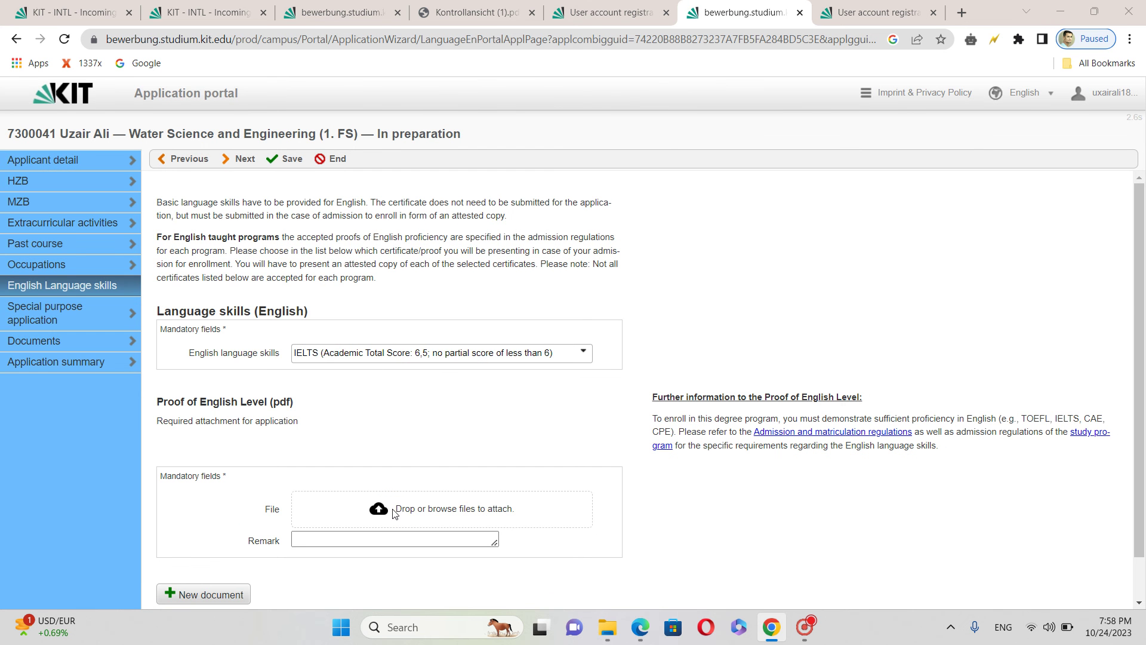
double_click(178, 216)
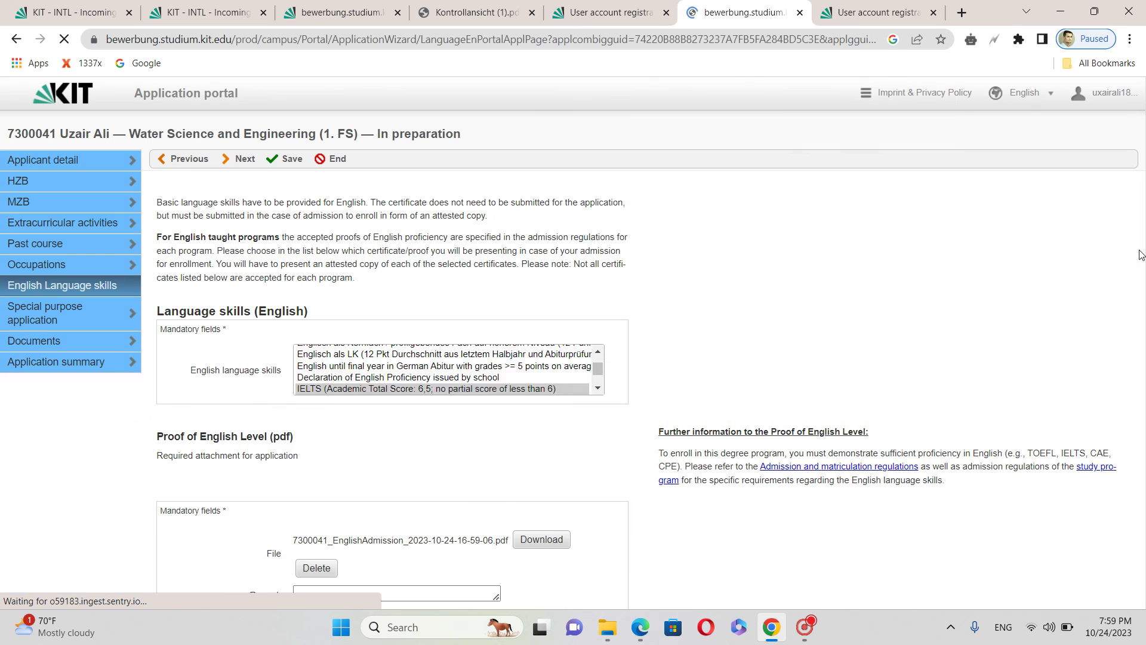
left_click(1137, 248)
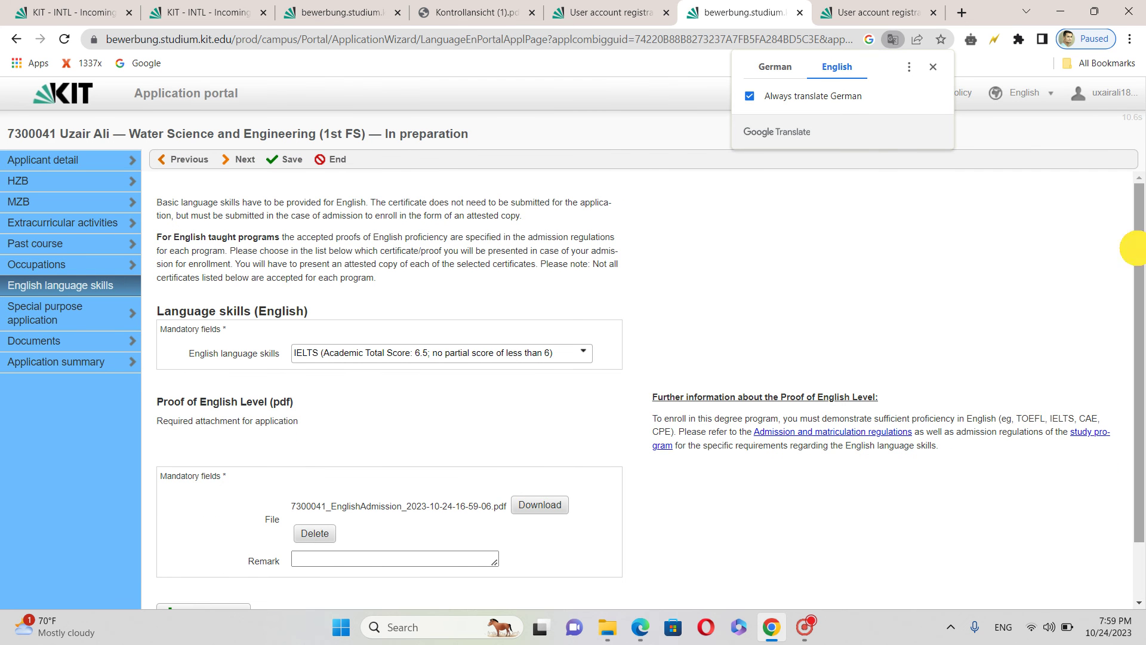
left_click_drag(1137, 248, 1137, 303)
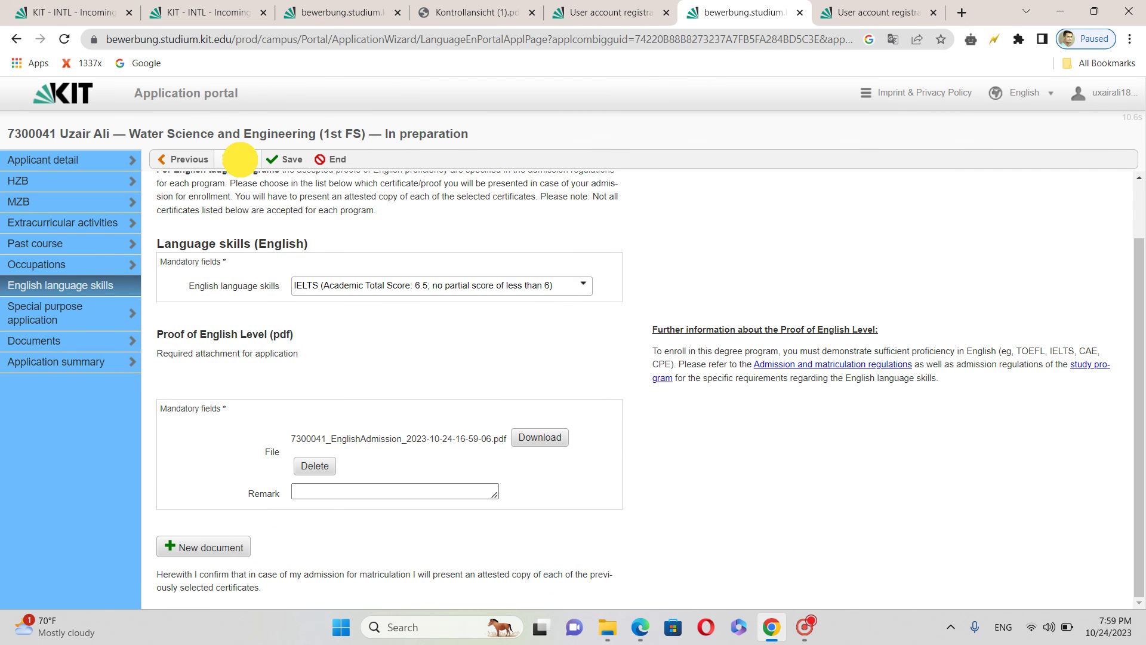
left_click(239, 158)
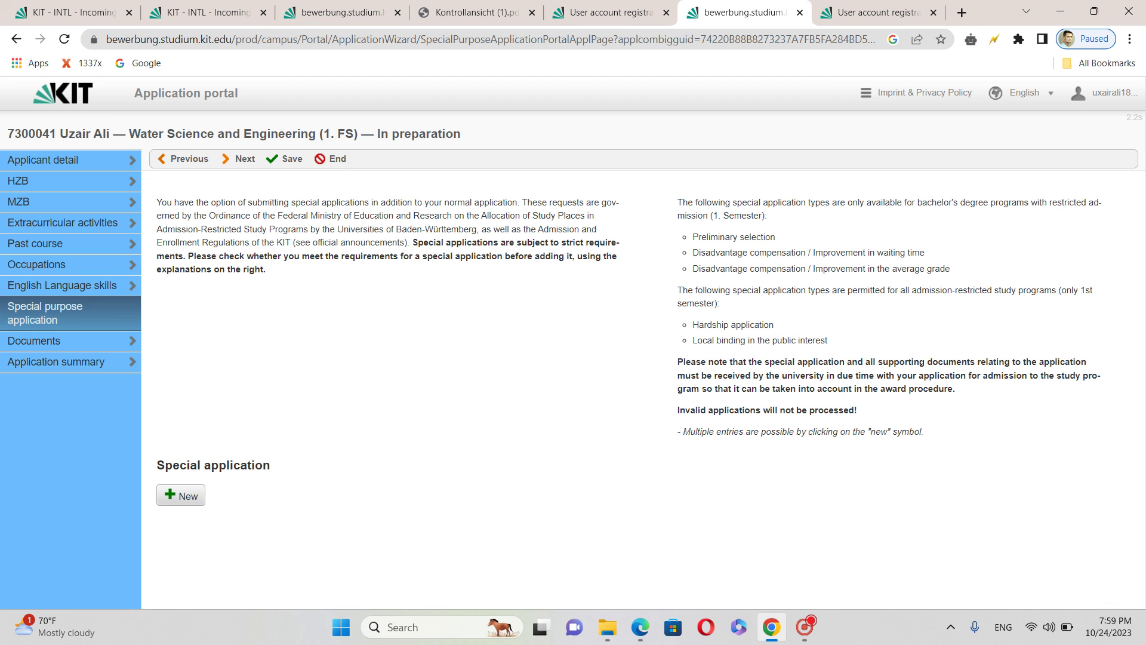
Step: Review the hardship and local binding special application types and continue to the Documents page without adding an application
left_click_drag(692, 325, 791, 328)
left_click_drag(687, 333, 805, 353)
left_click(844, 345)
left_click(243, 159)
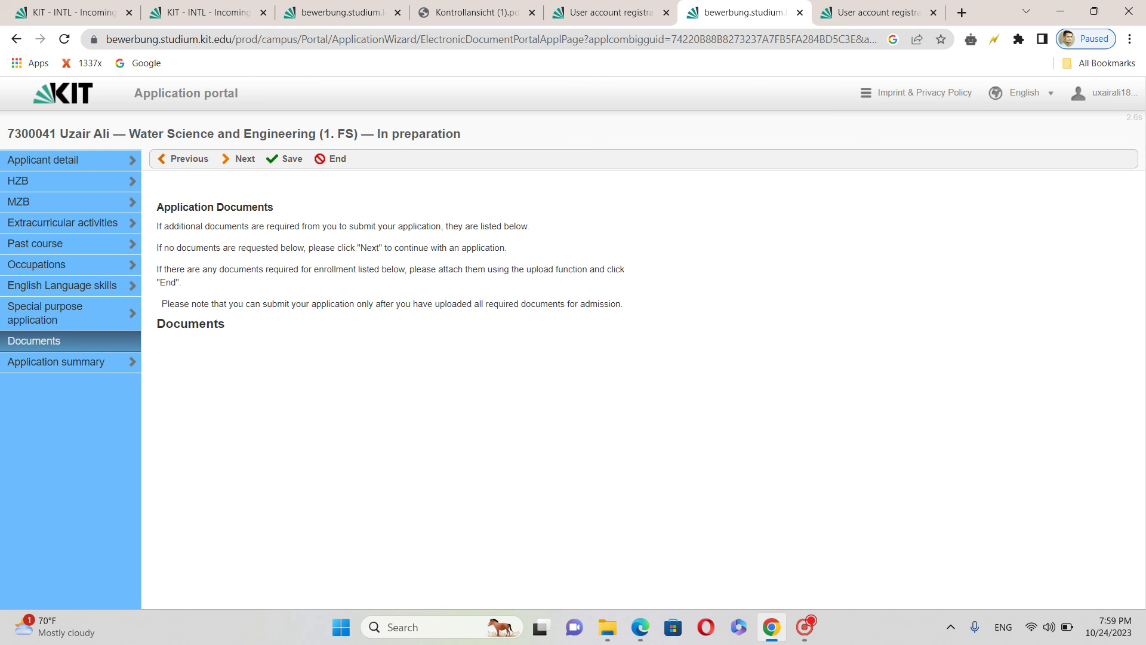
Step: Read the notes on additional application documents and continue to the application summary
left_click(218, 224)
left_click_drag(217, 225, 156, 226)
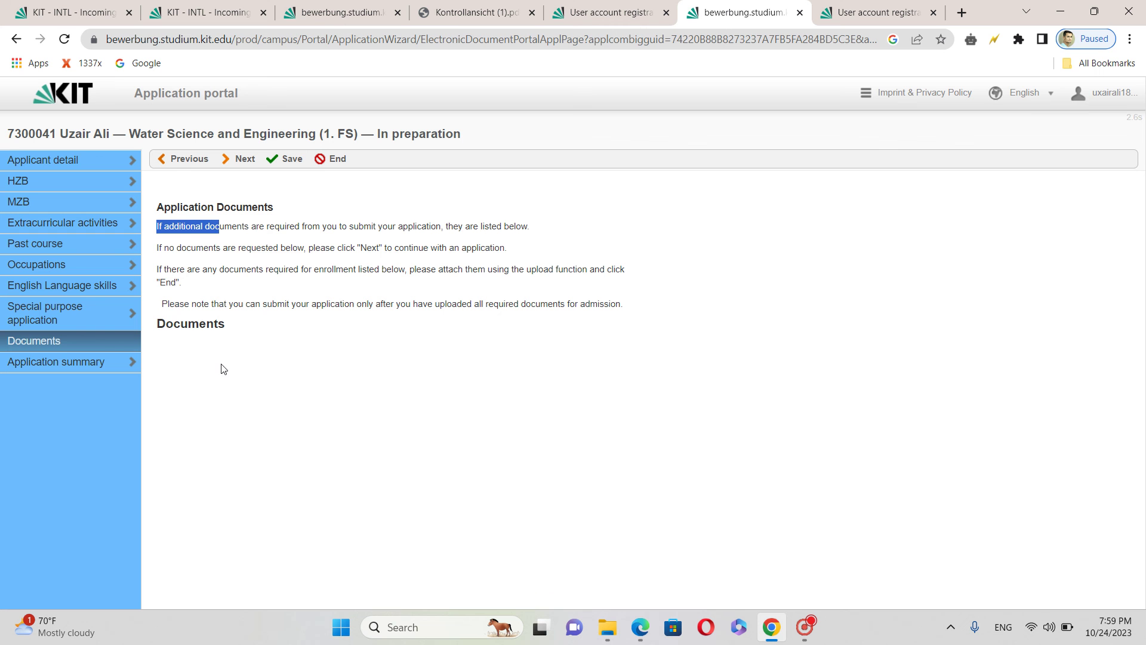
double_click(204, 380)
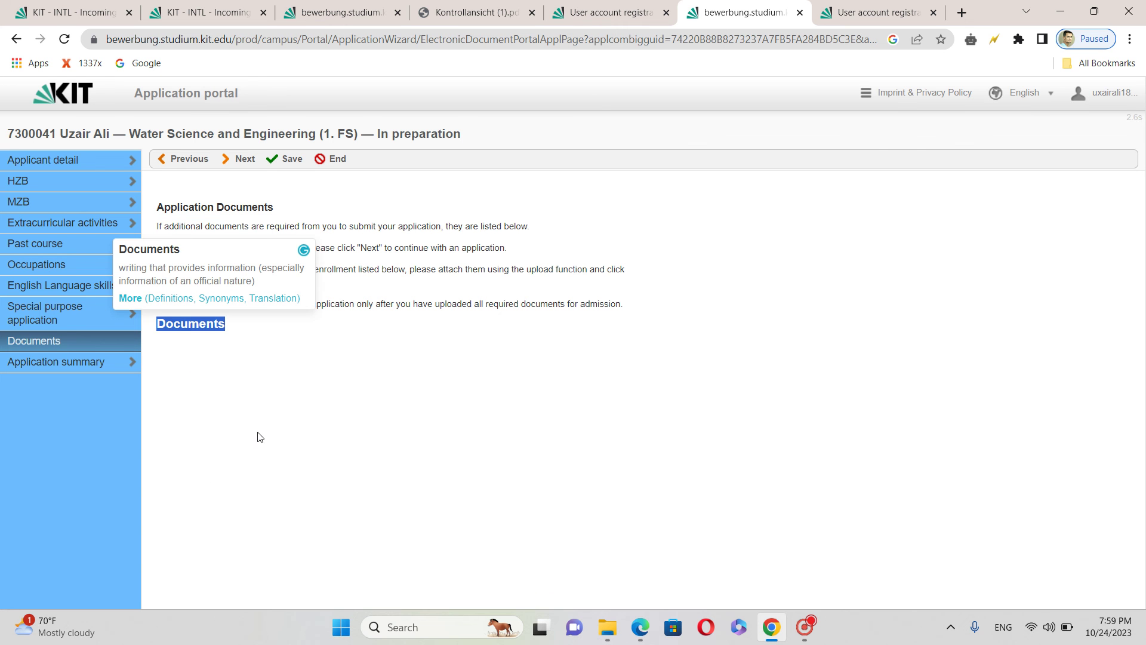
left_click(279, 437)
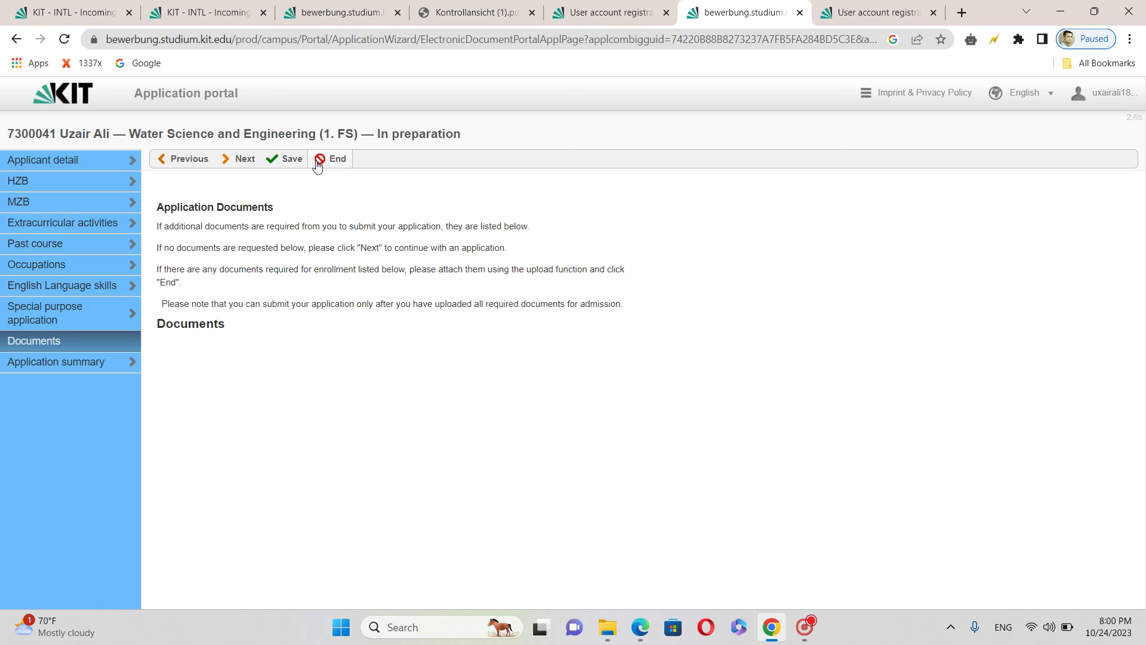
left_click(246, 159)
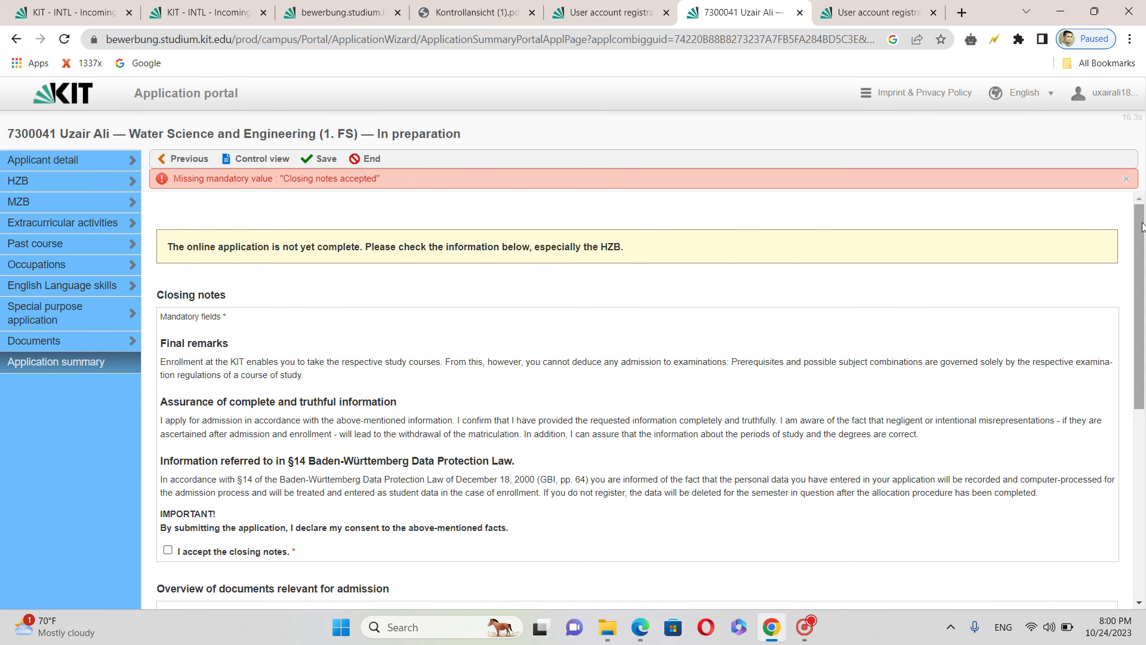
Step: Accept the closing notes in the application summary and review the overview of documents relevant for admission
left_click_drag(1141, 226, 1143, 301)
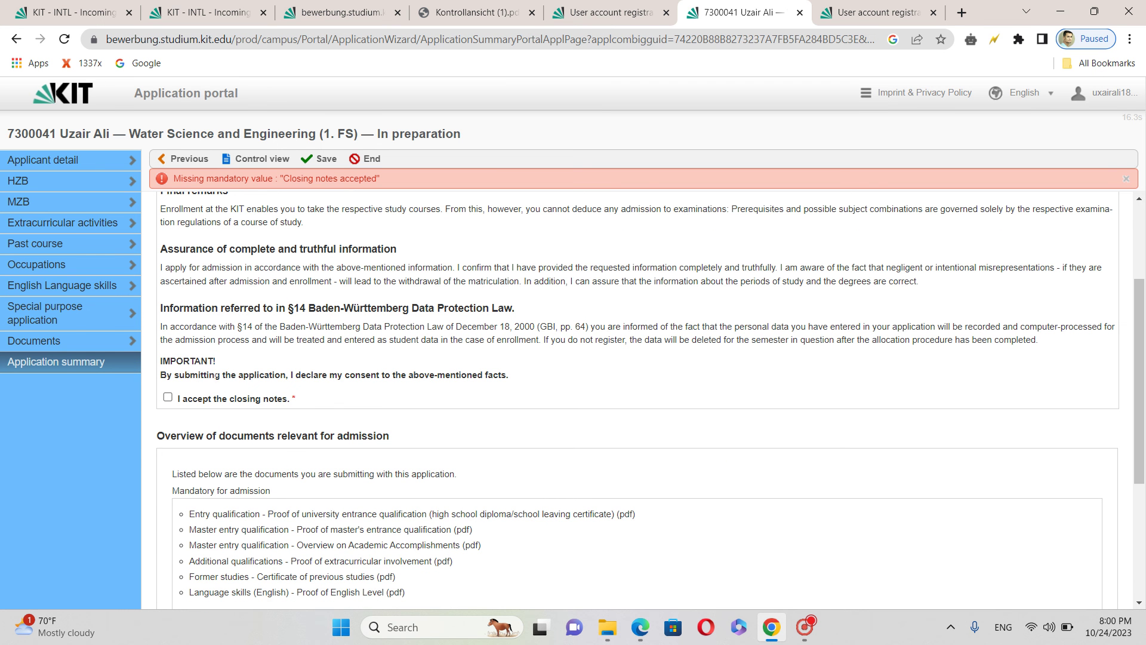
left_click_drag(197, 374, 519, 374)
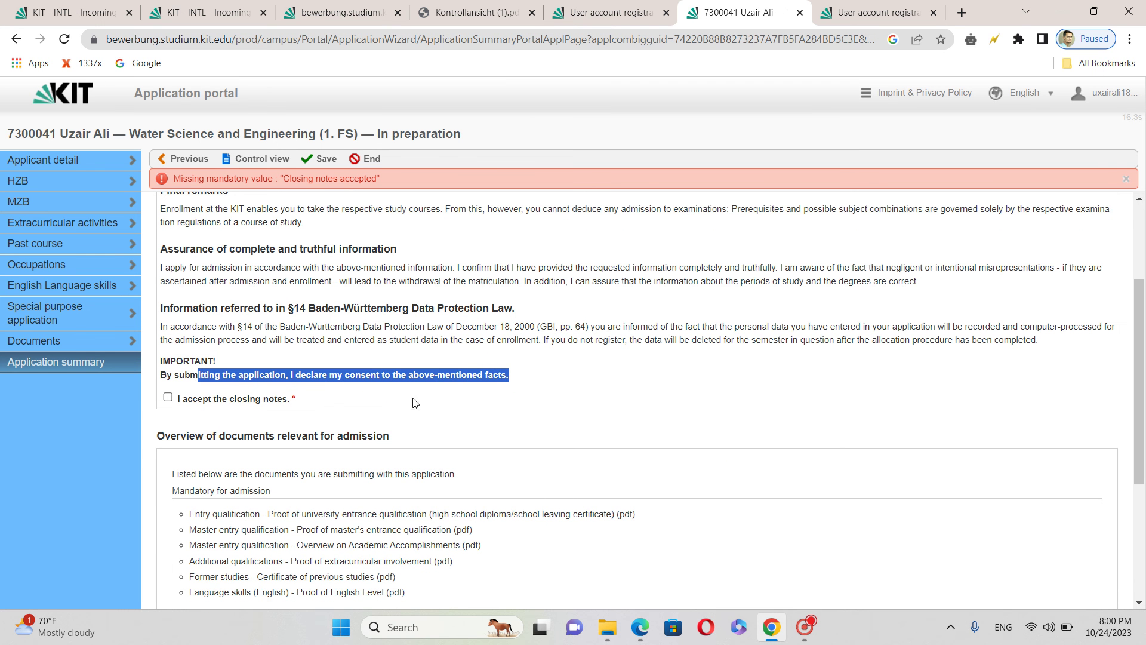
left_click(169, 397)
left_click_drag(1137, 310, 1140, 409)
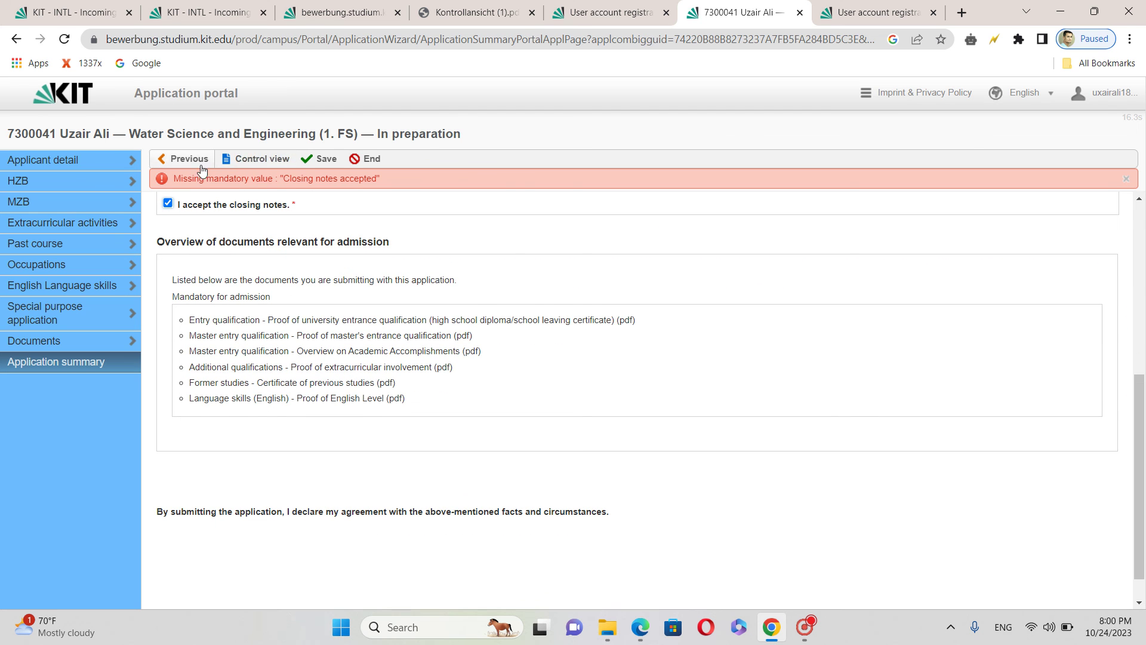
Step: Download the control view PDF of the application and save the application summary
left_click(242, 167)
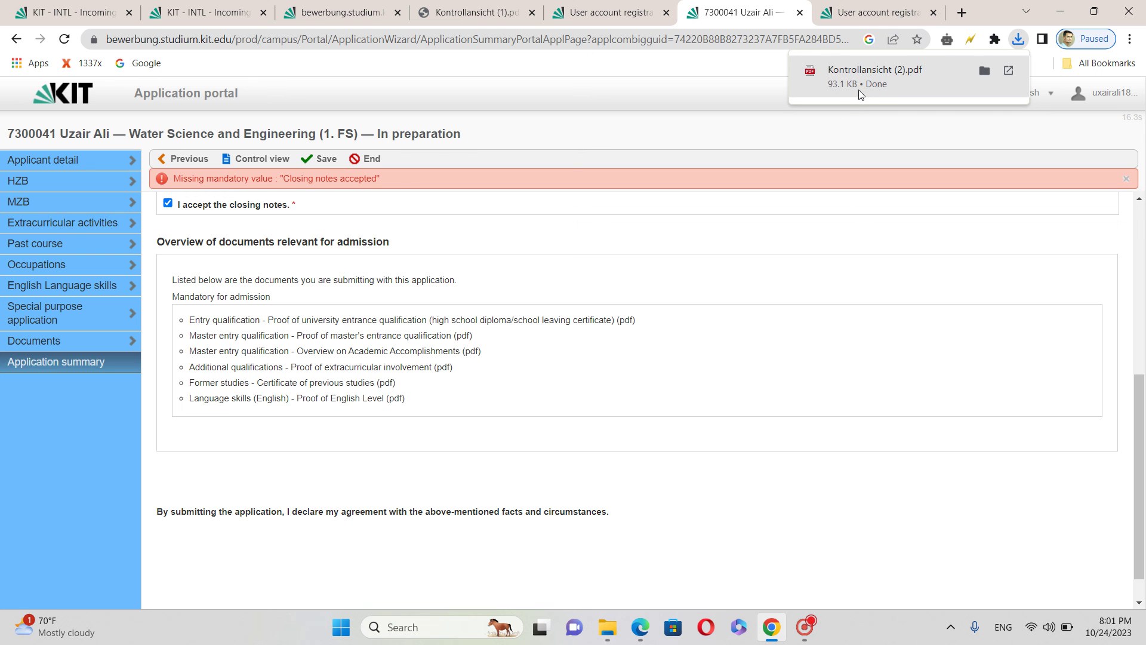
left_click(315, 157)
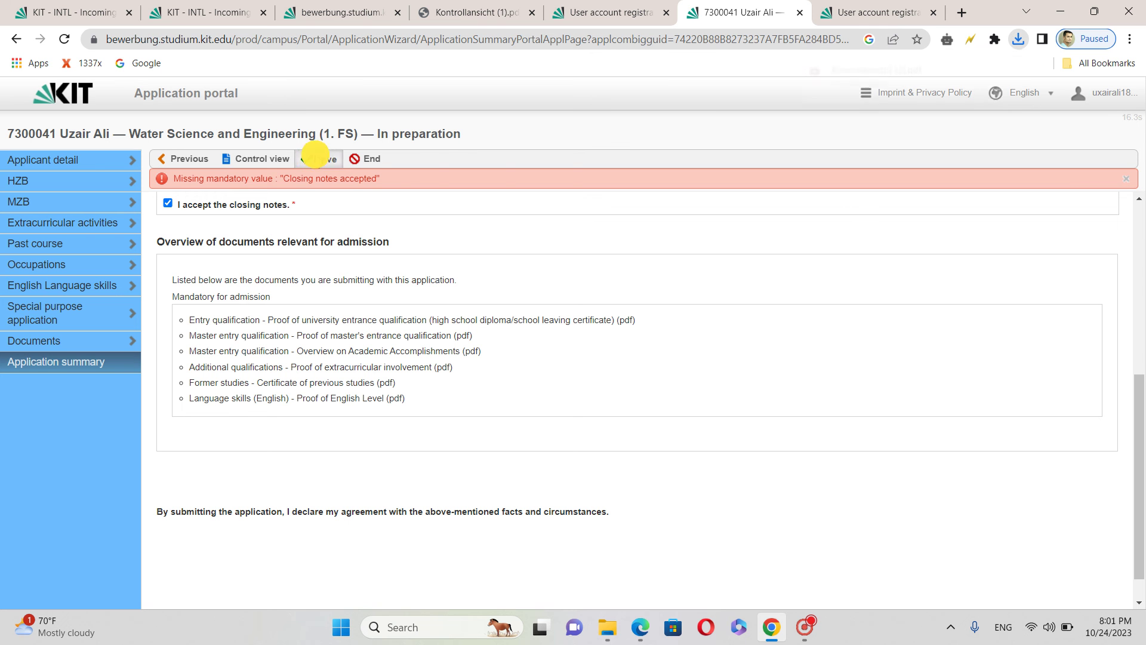
Step: Try to end the application from the application summary page
left_click(368, 161)
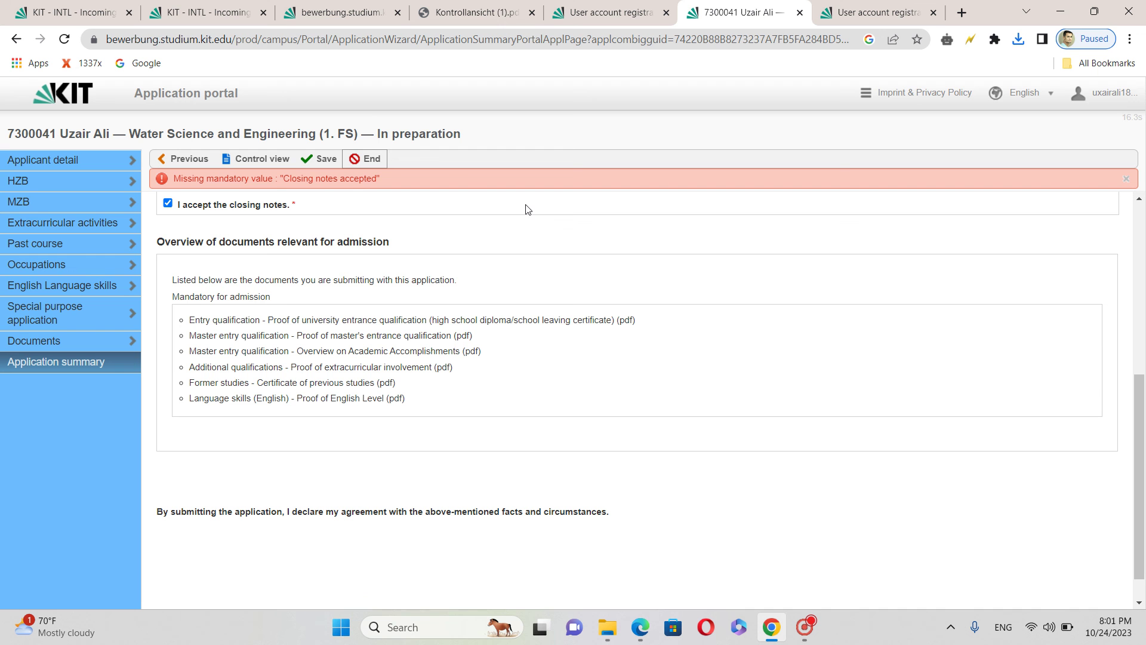
left_click(352, 162)
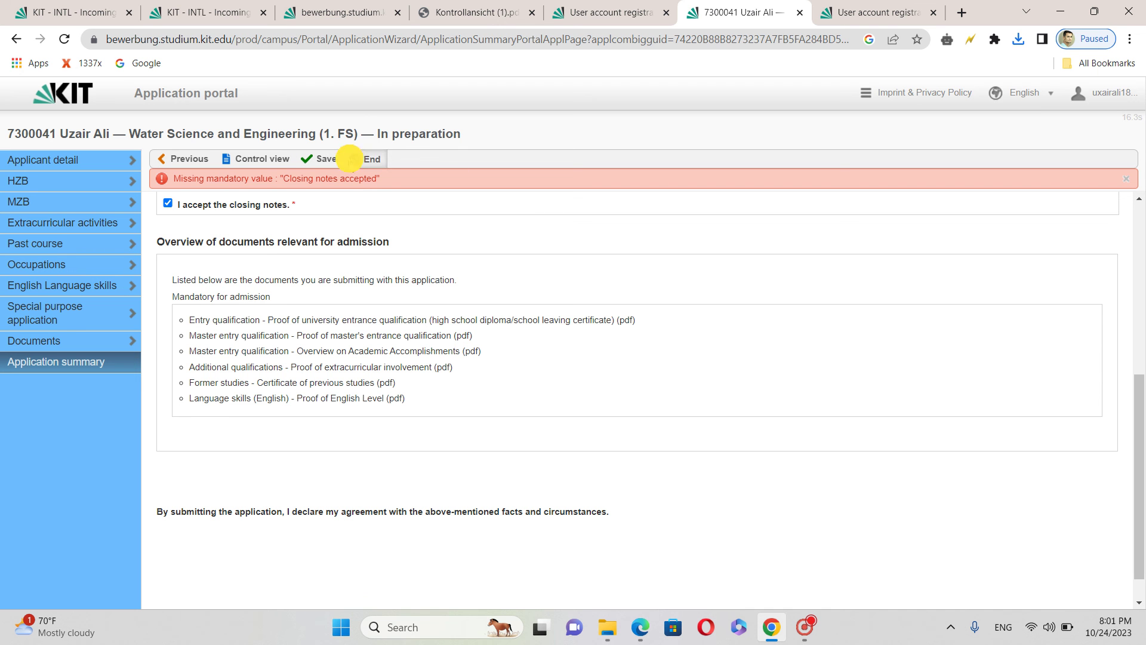
left_click(351, 163)
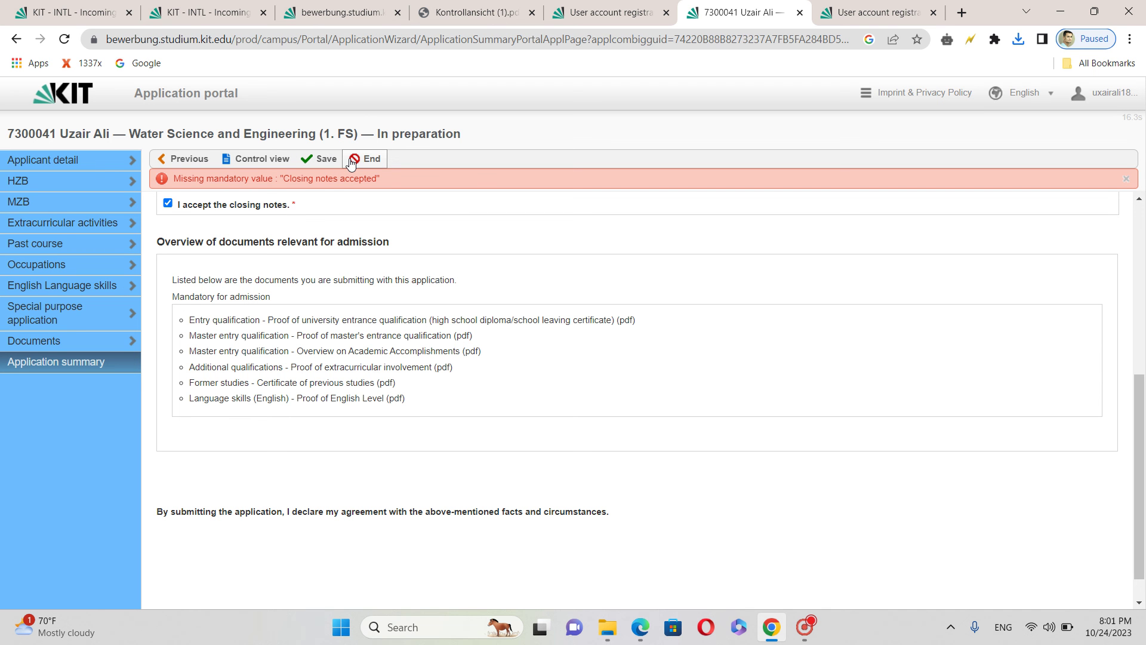
left_click(351, 162)
left_click(807, 637)
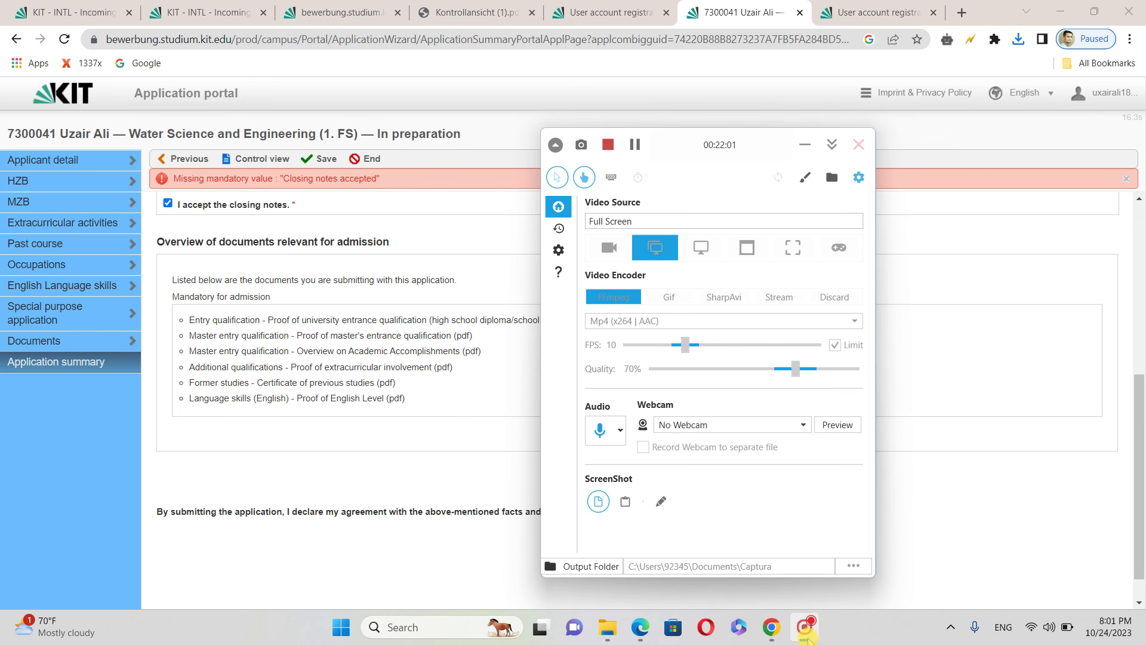
left_click(634, 145)
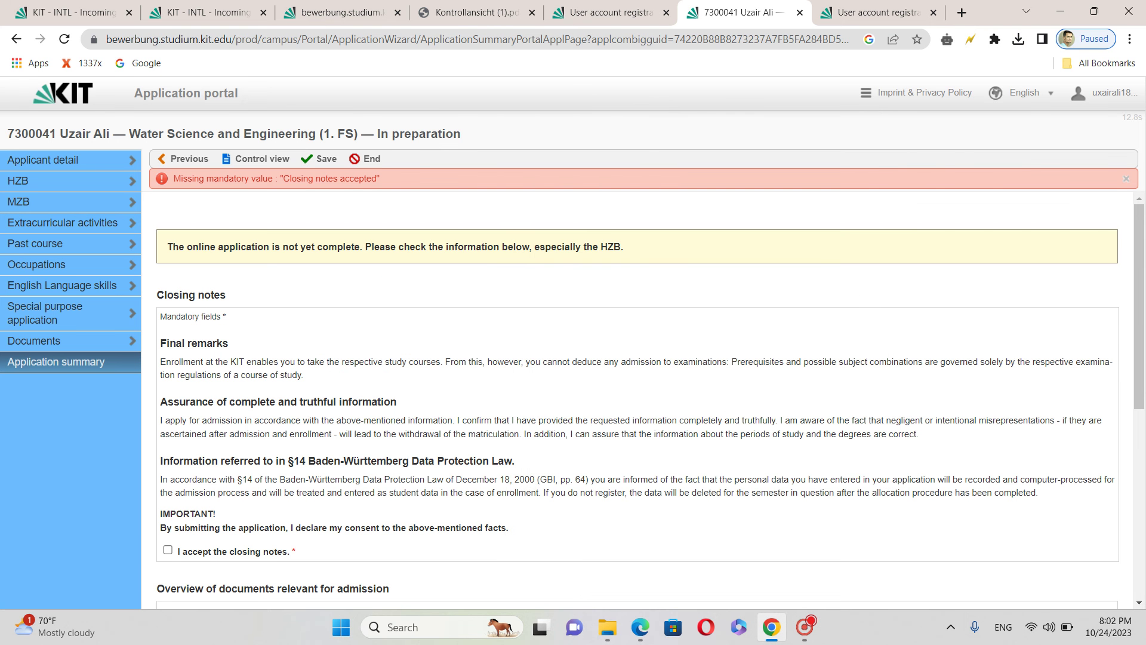
scroll(1137, 298, "down", 4)
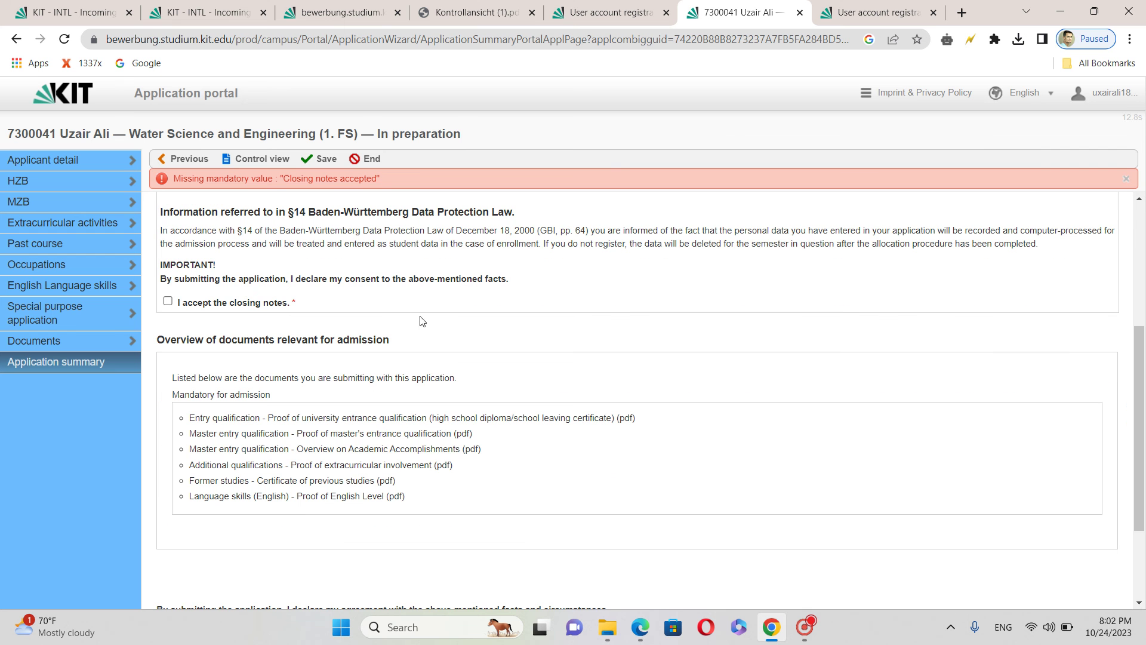
Step: Accept the closing notes after checking the documents relevant for admission, and end the application summary
left_click(168, 301)
left_click_drag(1143, 484, 1143, 511)
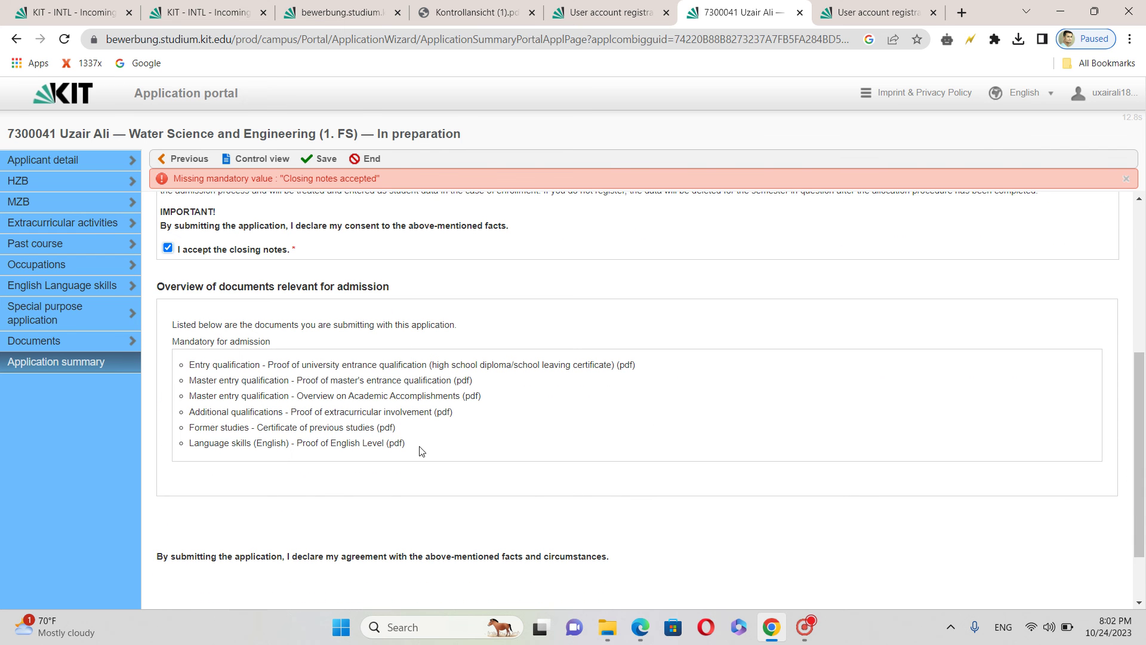
left_click_drag(420, 451, 185, 359)
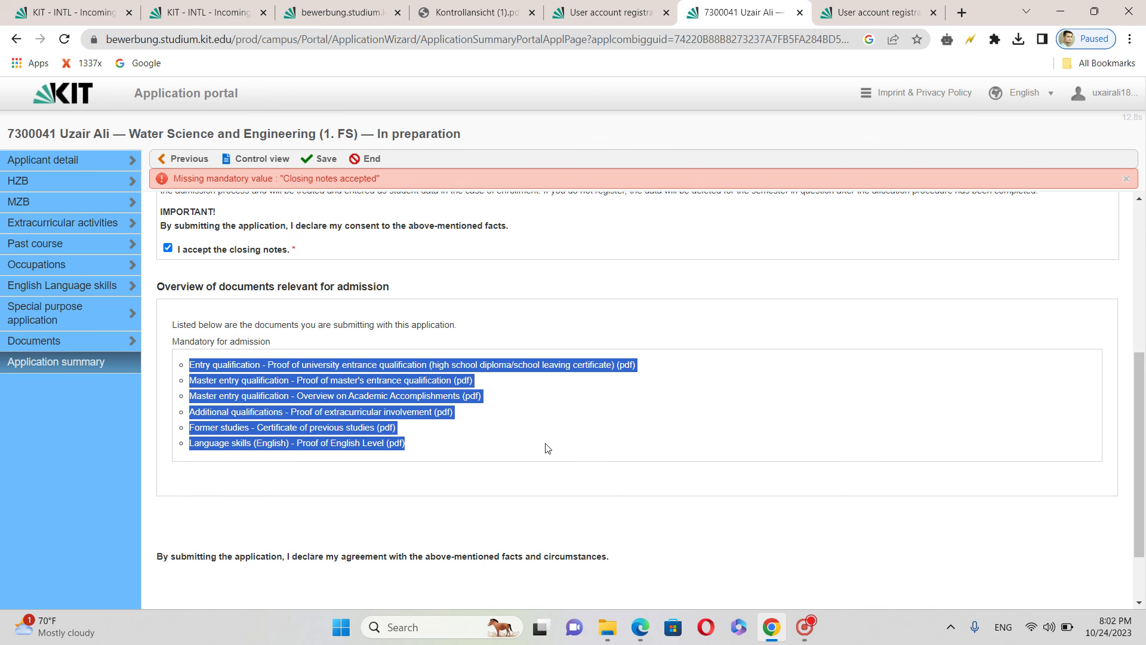
left_click(546, 442)
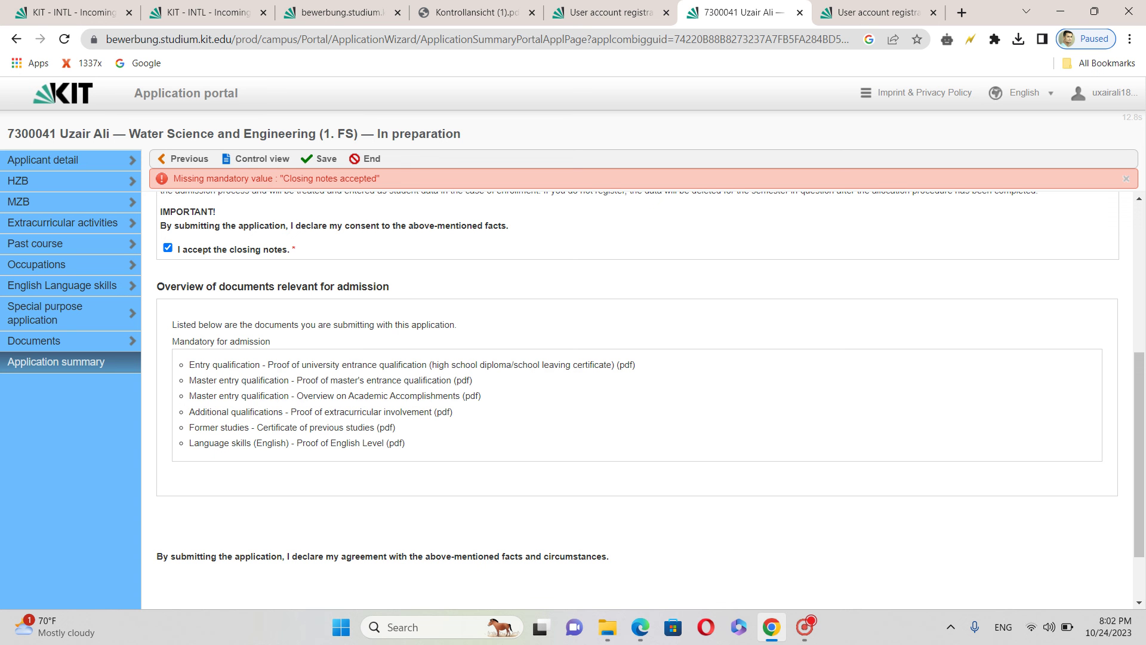
left_click_drag(428, 430, 222, 364)
left_click_drag(1139, 384, 1138, 234)
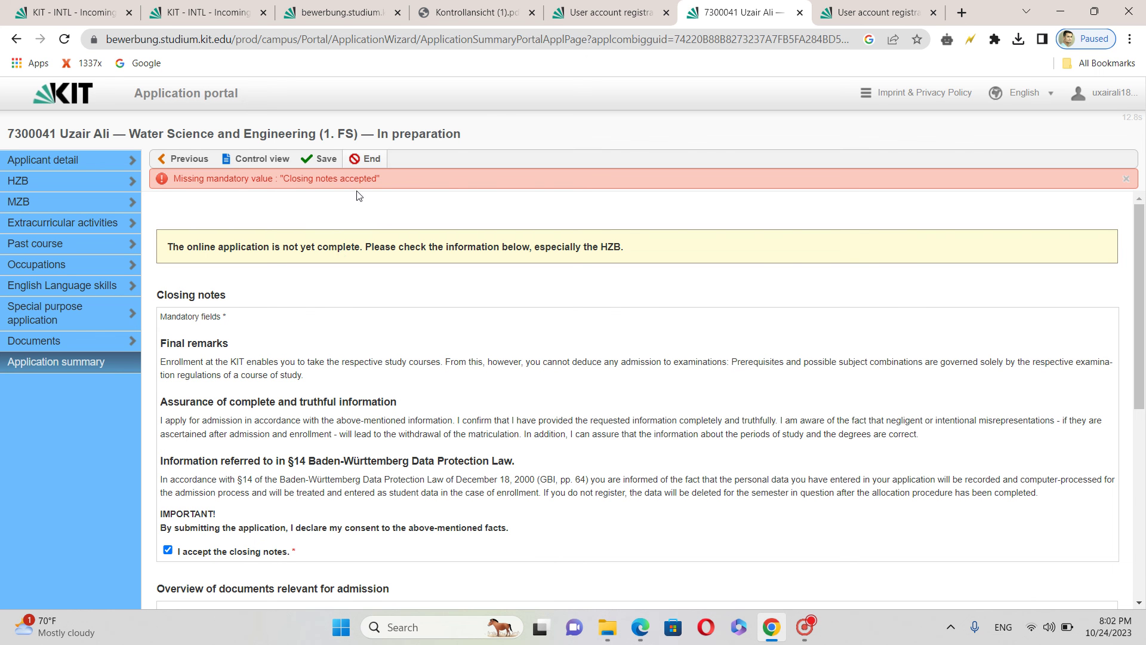
left_click(367, 158)
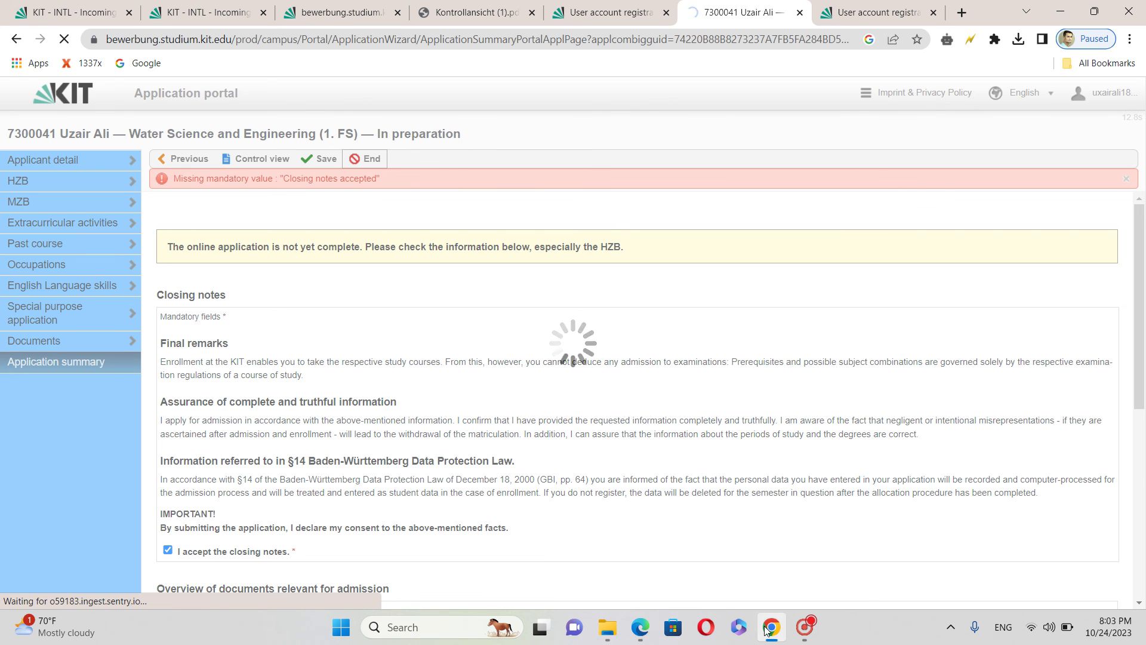
mouse_move(794, 627)
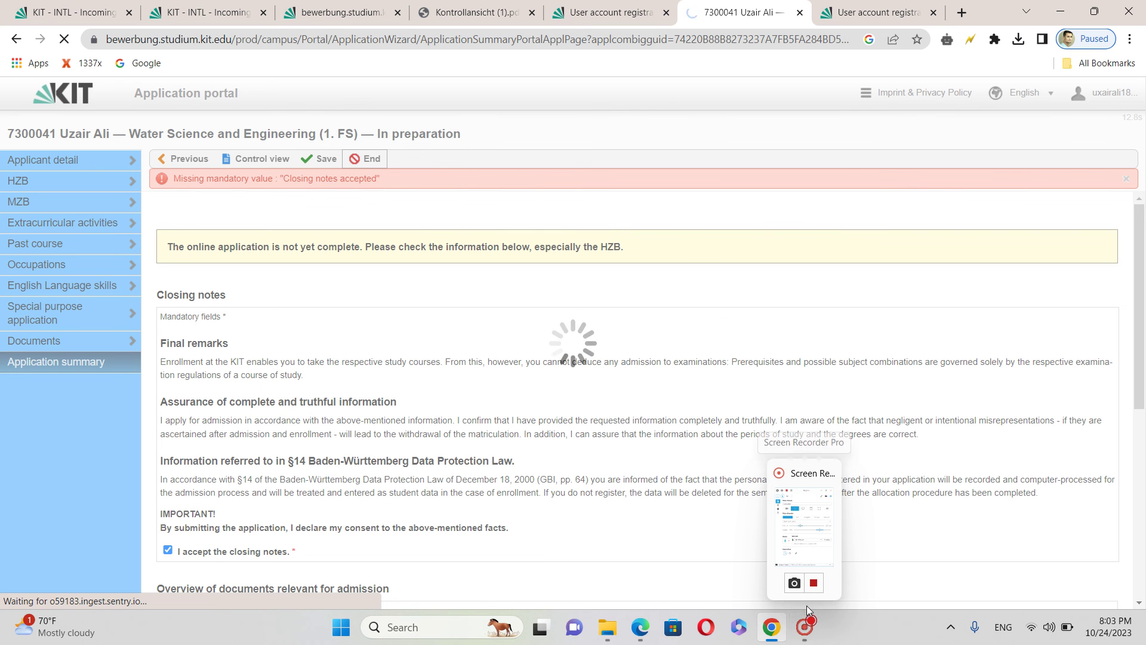
left_click(804, 525)
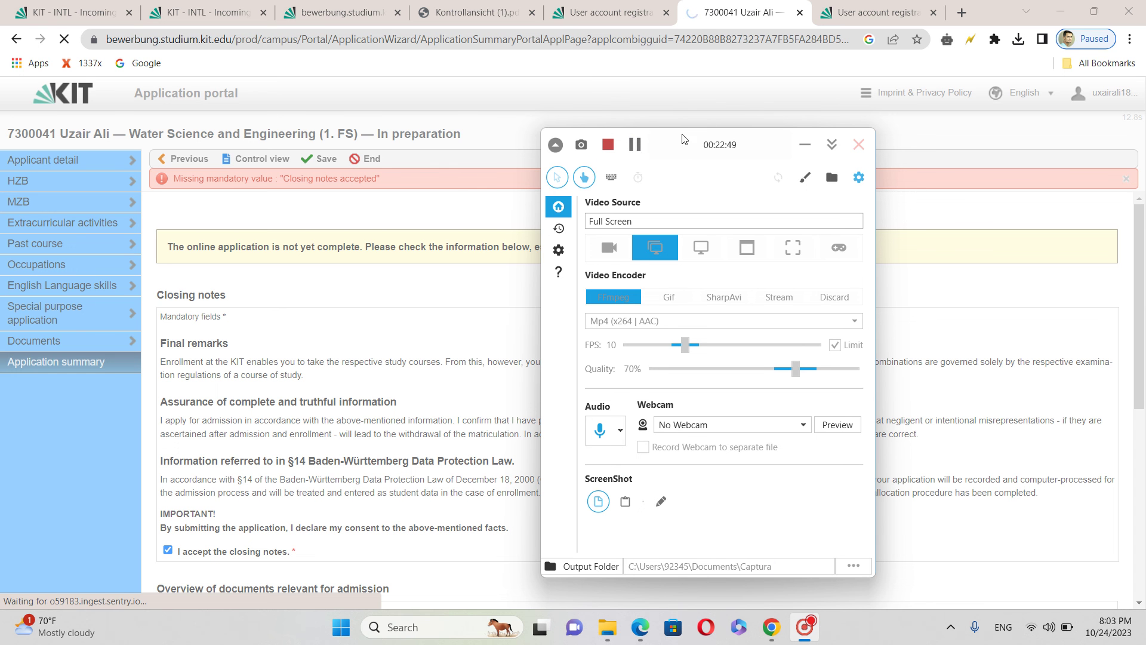
left_click_drag(684, 141, 769, 149)
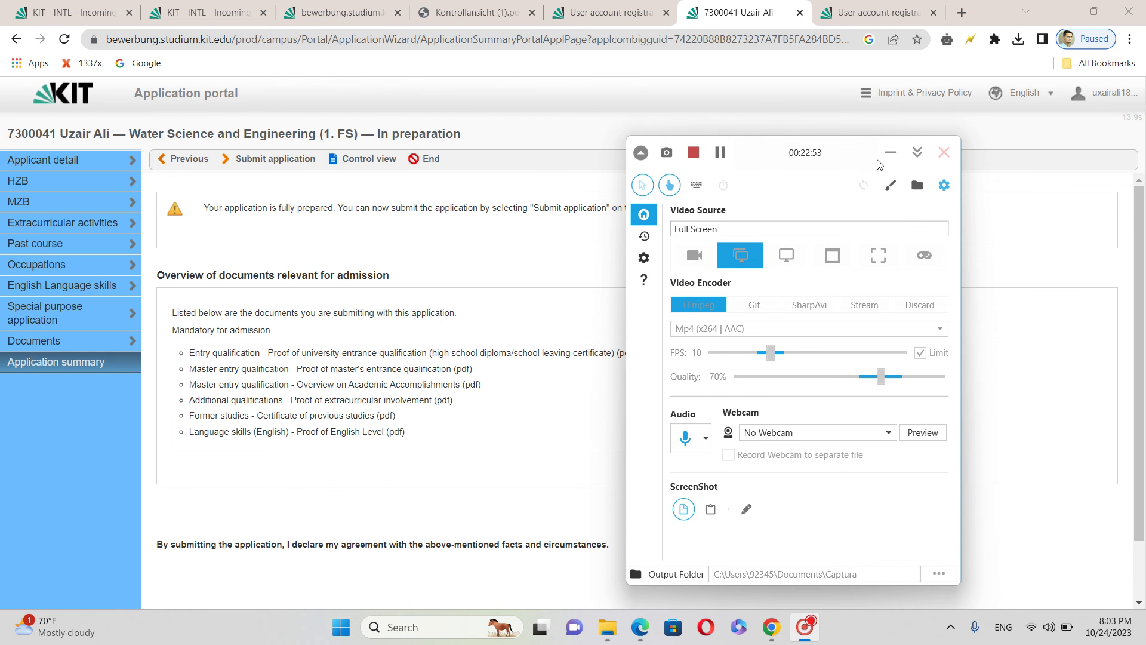
left_click(574, 294)
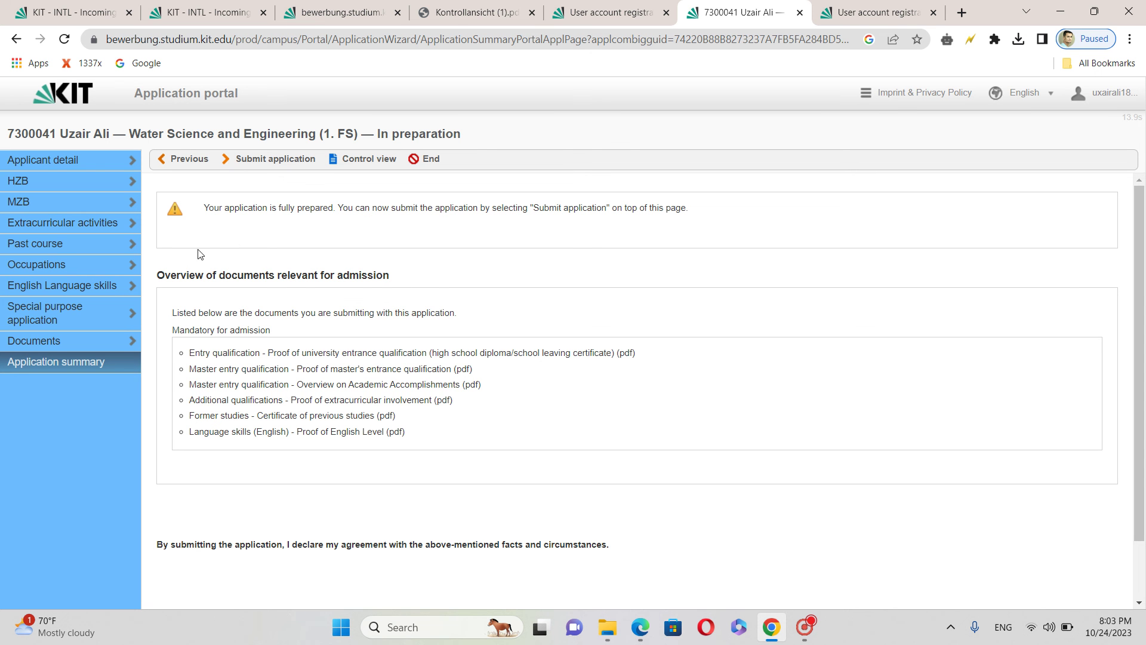
Step: Read the submission notice on the application summary and submit the Water Science and Engineering application
left_click_drag(268, 209, 624, 212)
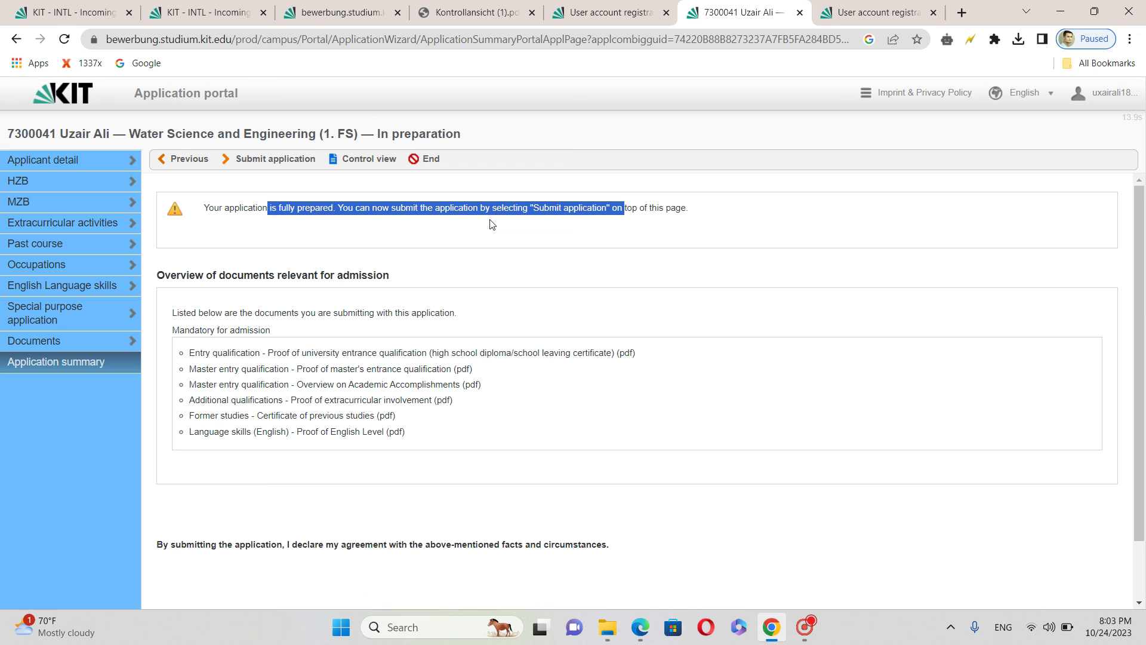
left_click(615, 222)
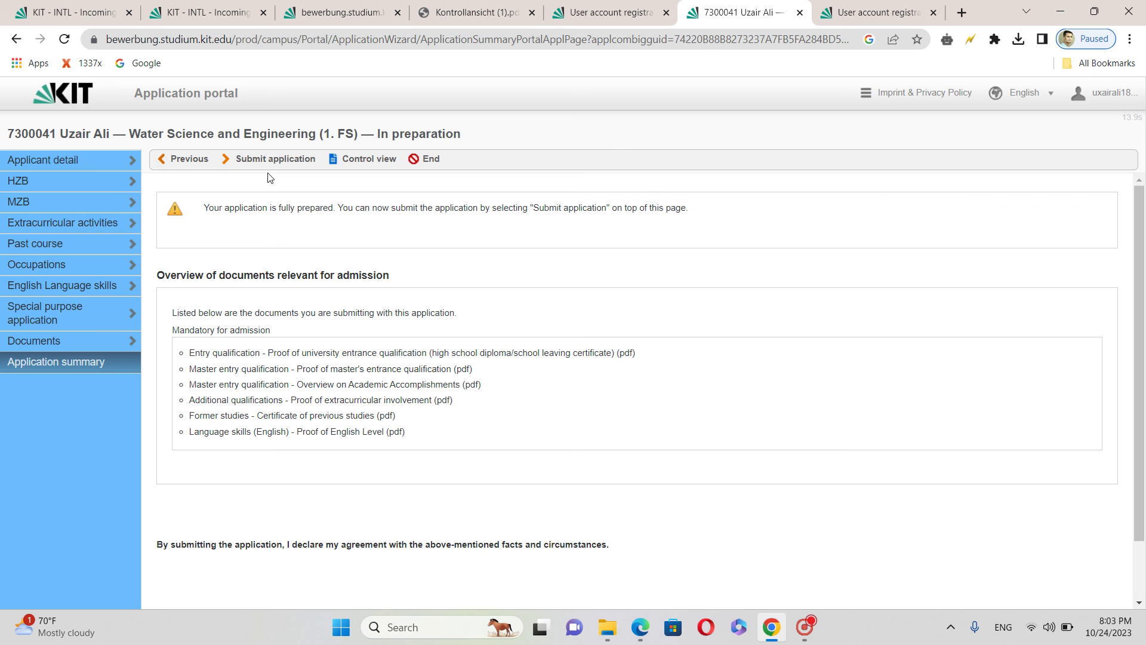
left_click(279, 160)
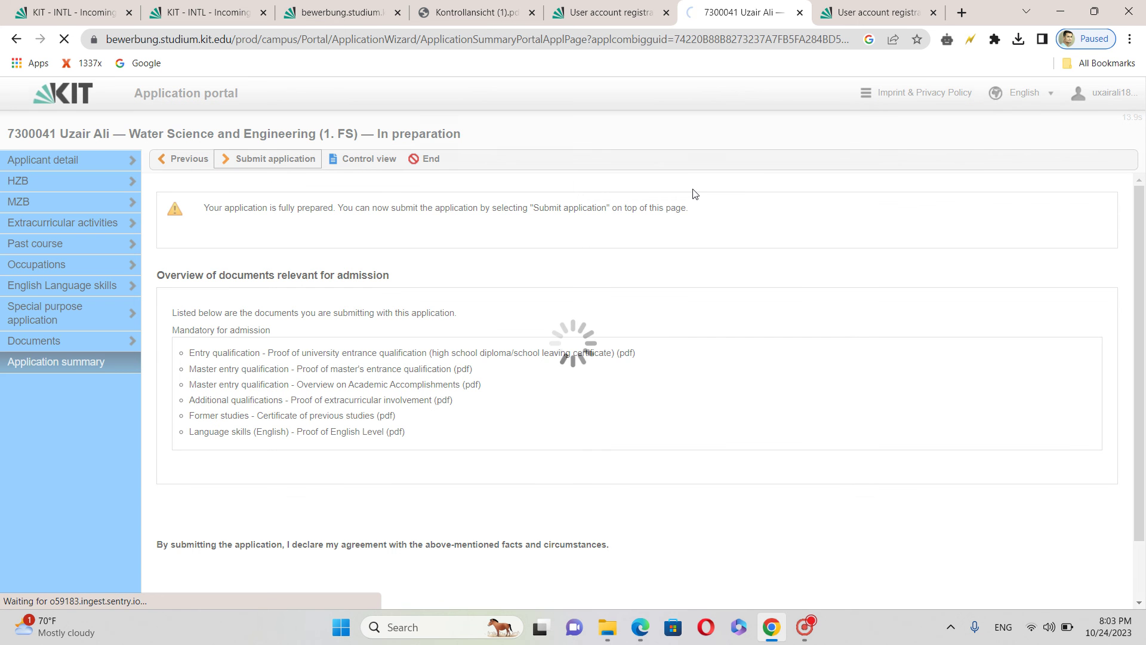
left_click(800, 636)
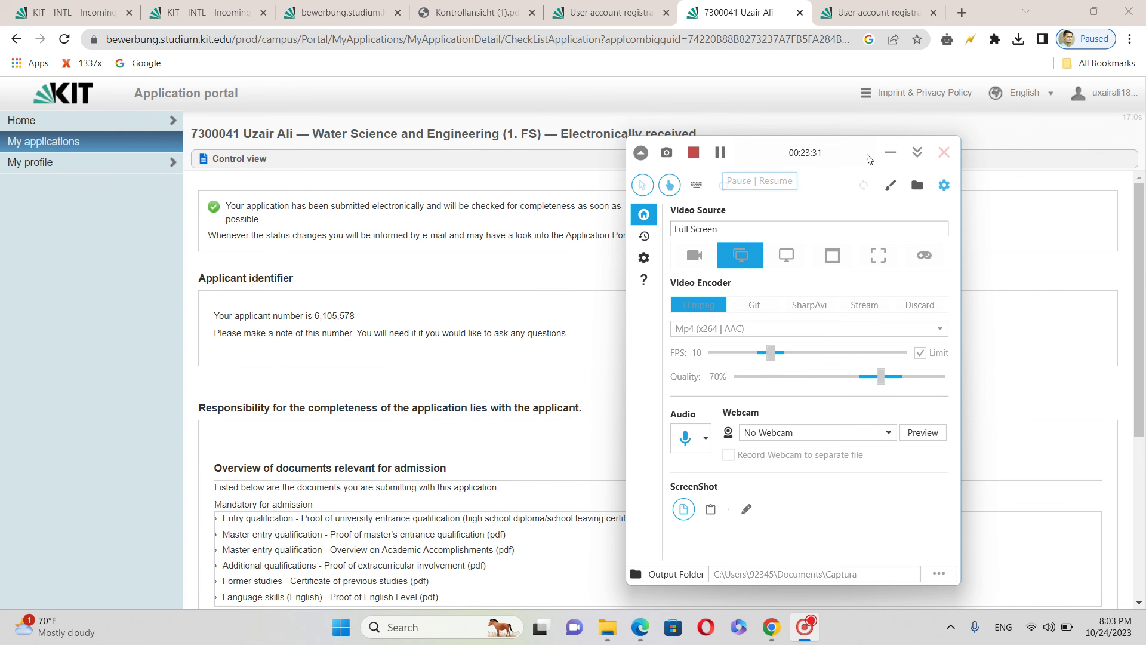
left_click(891, 155)
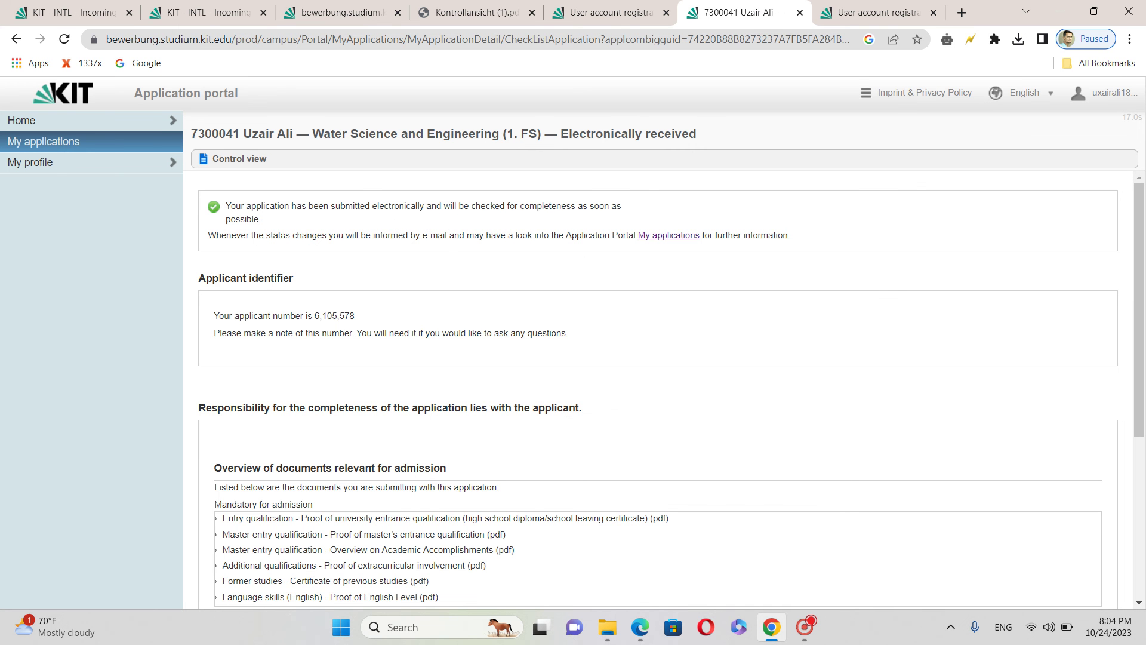
Step: Review the submission notice, the applicant identifier section and the note on responsibility for completeness
left_click_drag(281, 235, 675, 463)
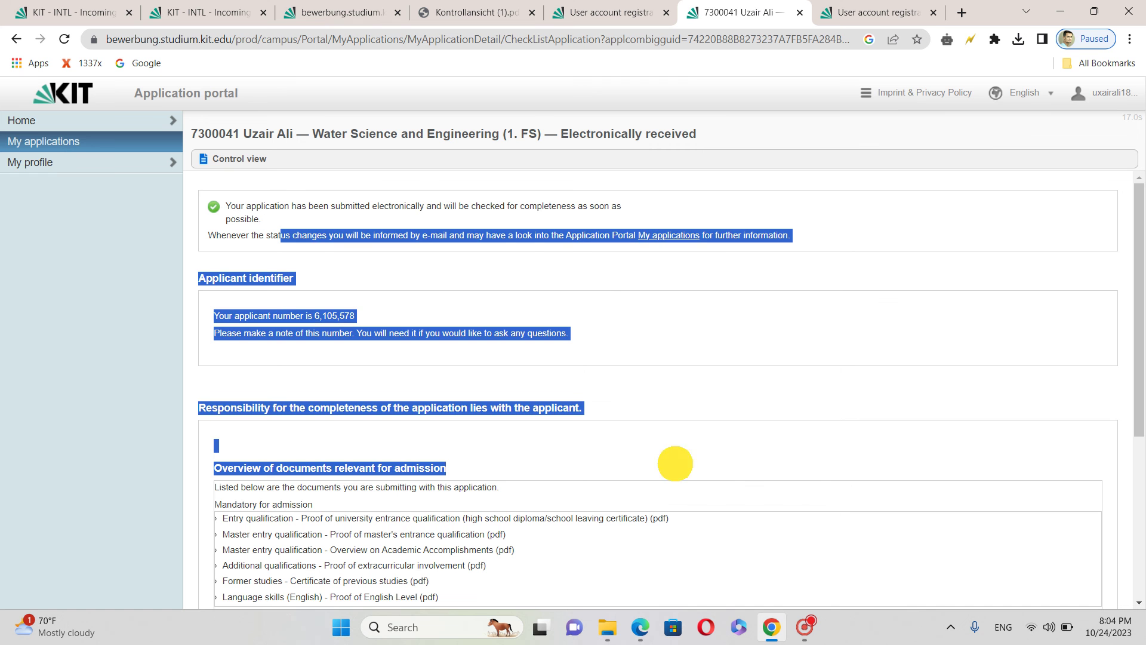
left_click(1080, 355)
key("ctrl+a")
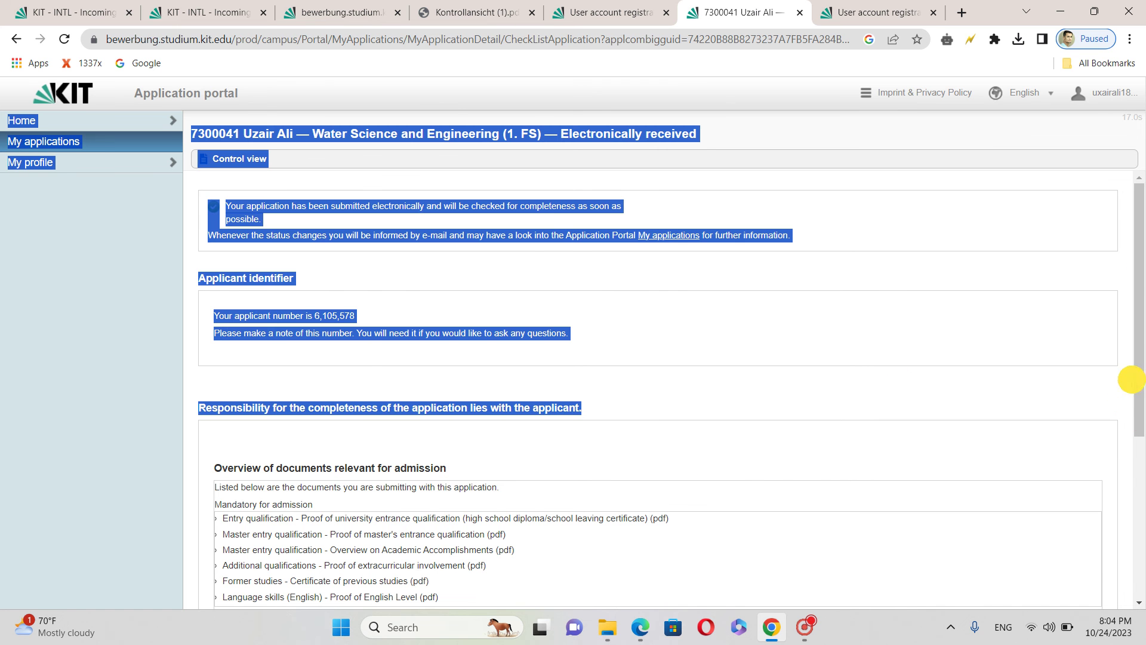
left_click(809, 640)
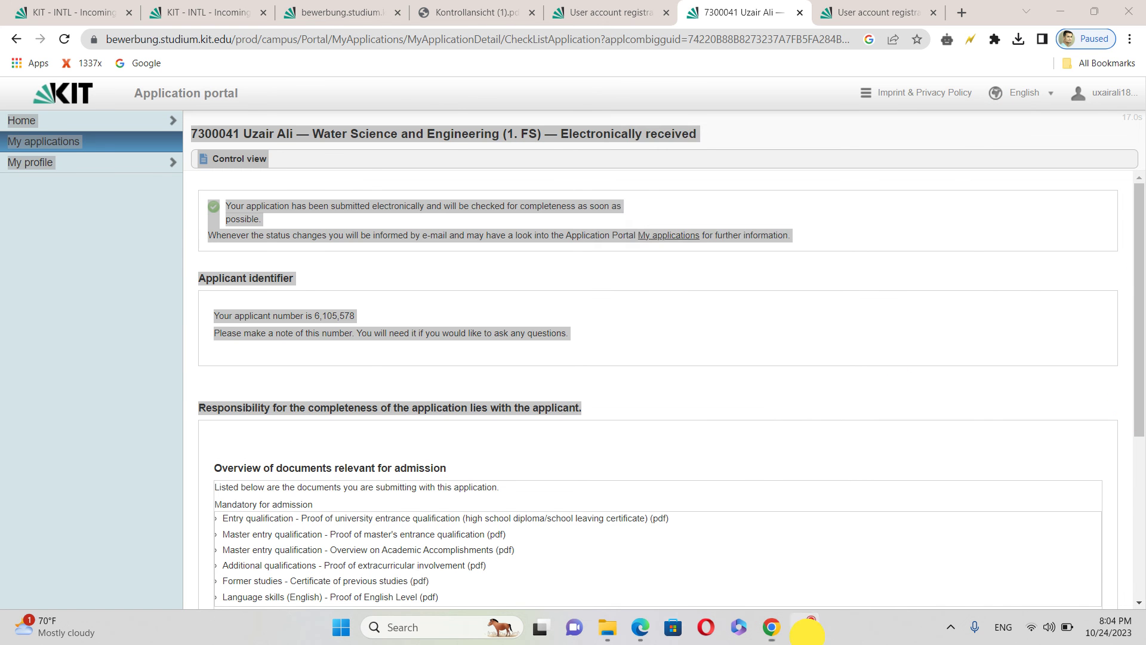